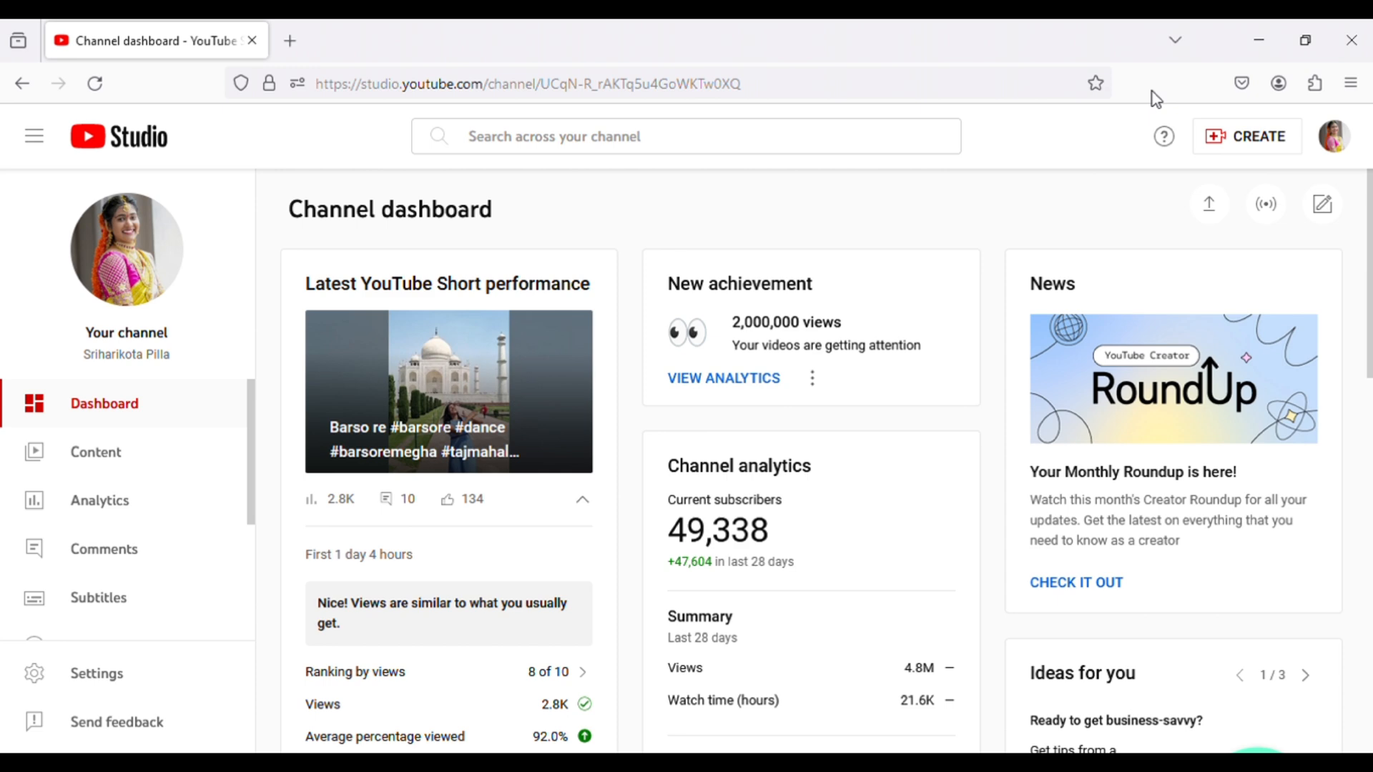
- Proceed with the identity verification and submit the account password on the Google sign-in page
{"action": "key", "text": "ctrl+minus"}
{"action": "key", "text": "ctrl+minus"}
{"action": "key", "text": "ctrl+minus"}
{"action": "key", "text": "ctrl+minus"}
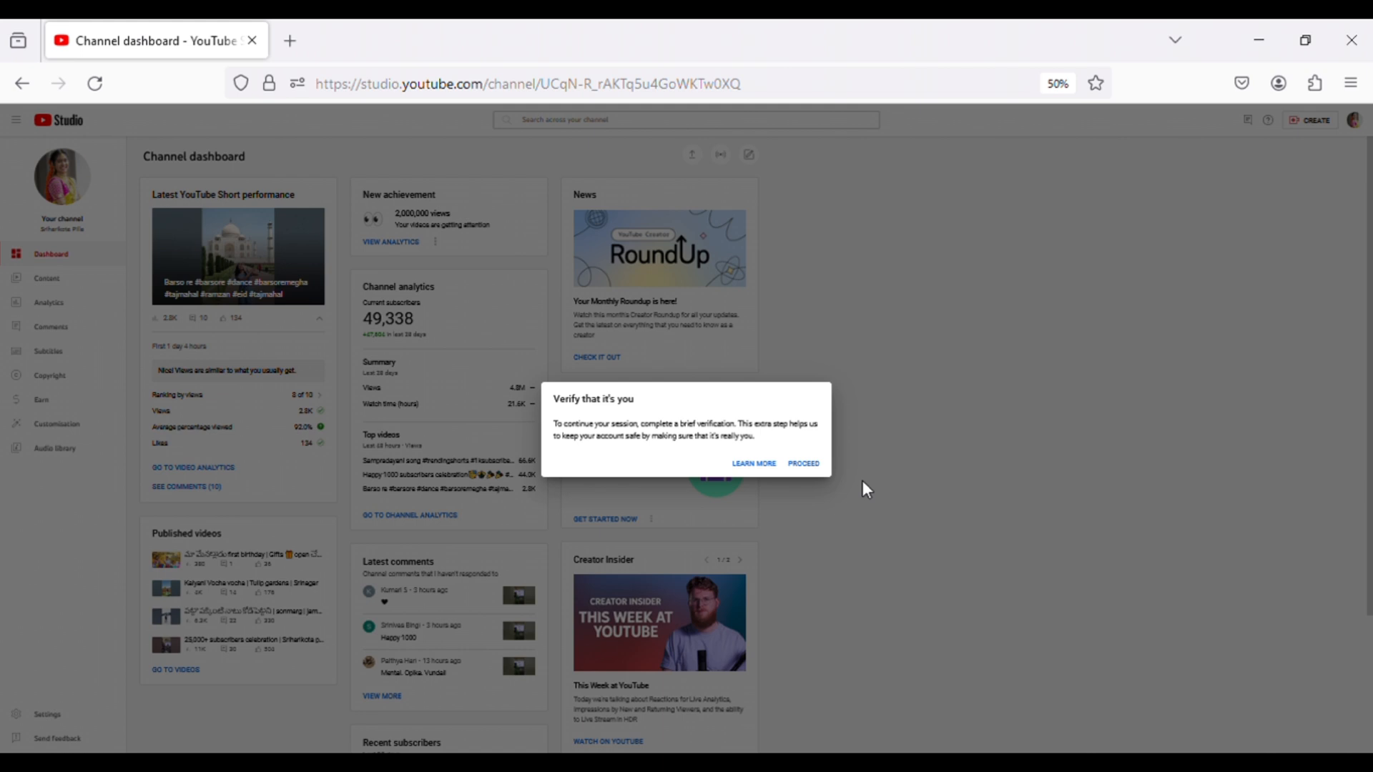
{"action": "left_click", "coordinate": [807, 465]}
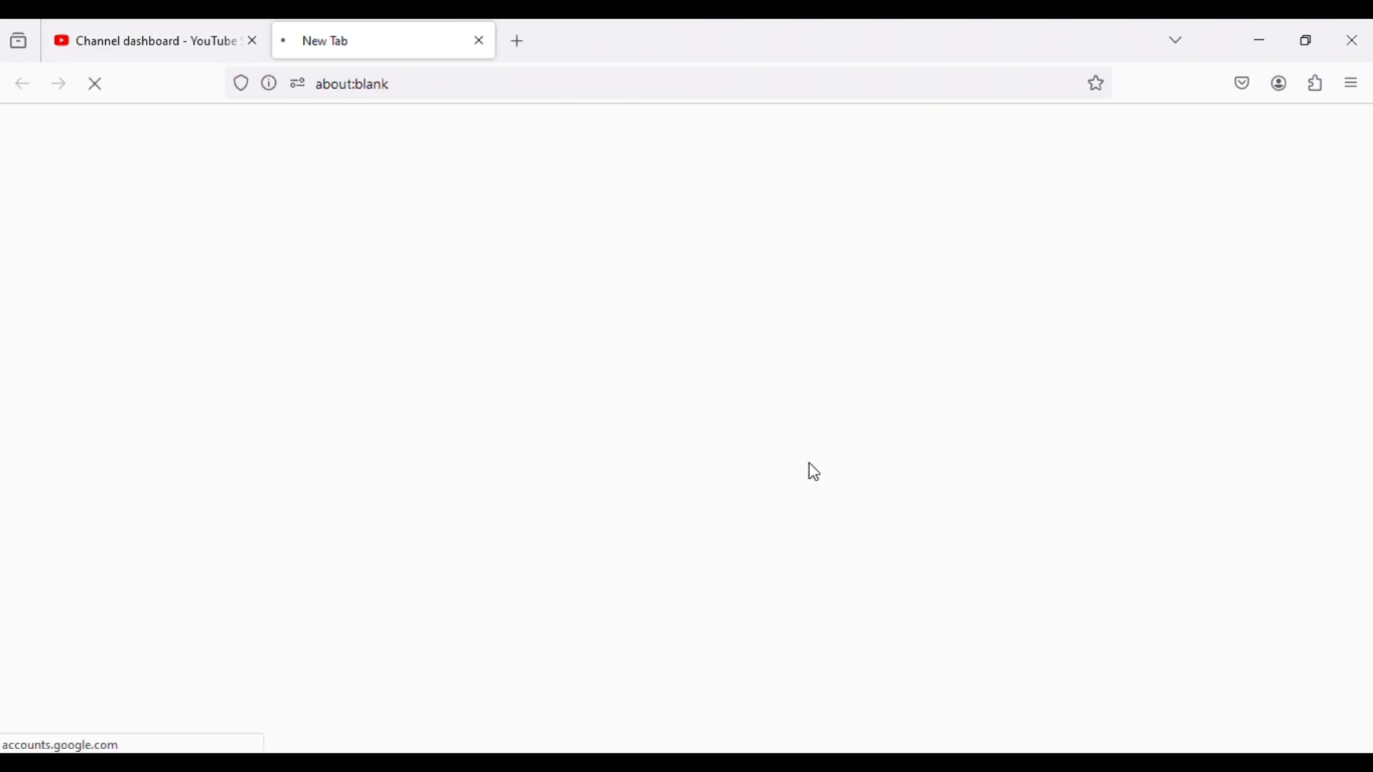
{"action": "left_click", "coordinate": [222, 34]}
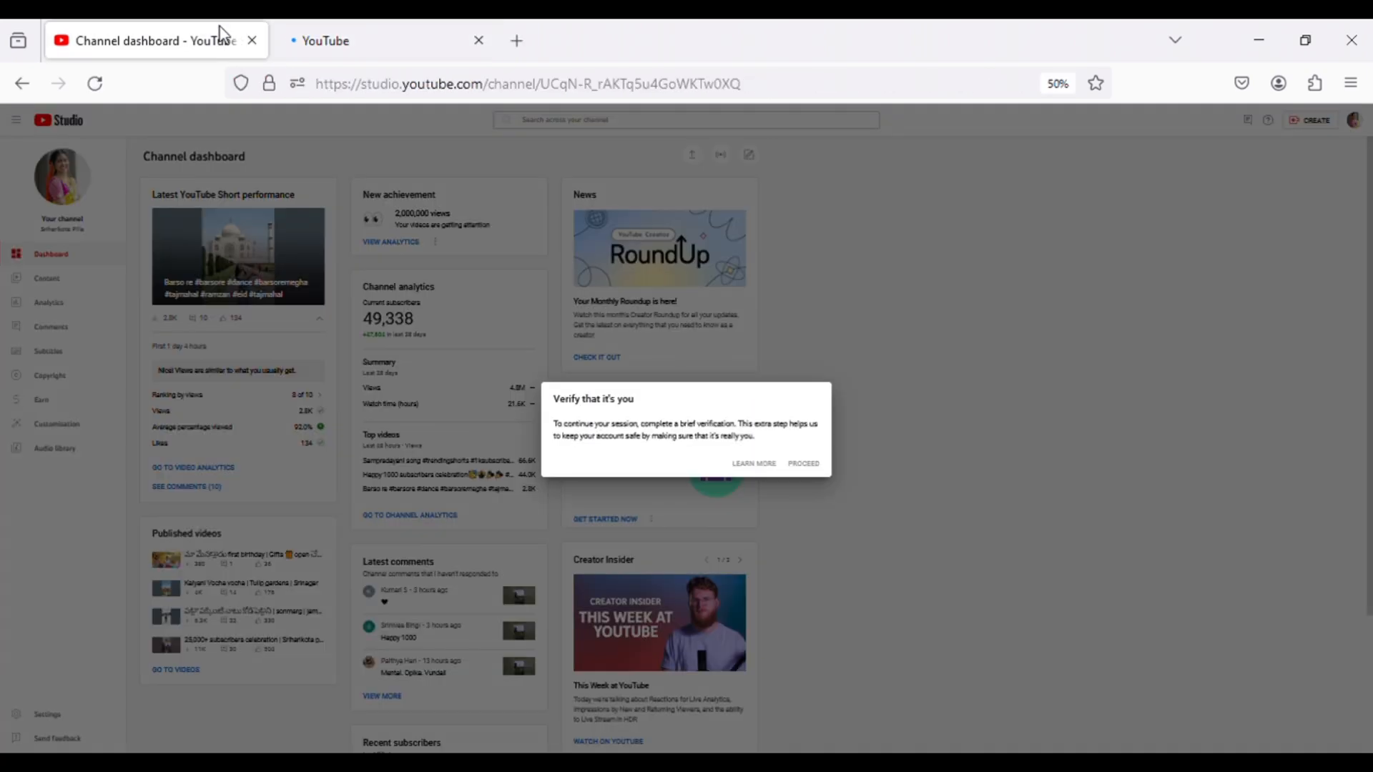
{"action": "key", "text": "ctrl+plus"}
{"action": "key", "text": "ctrl+plus"}
{"action": "key", "text": "ctrl+plus"}
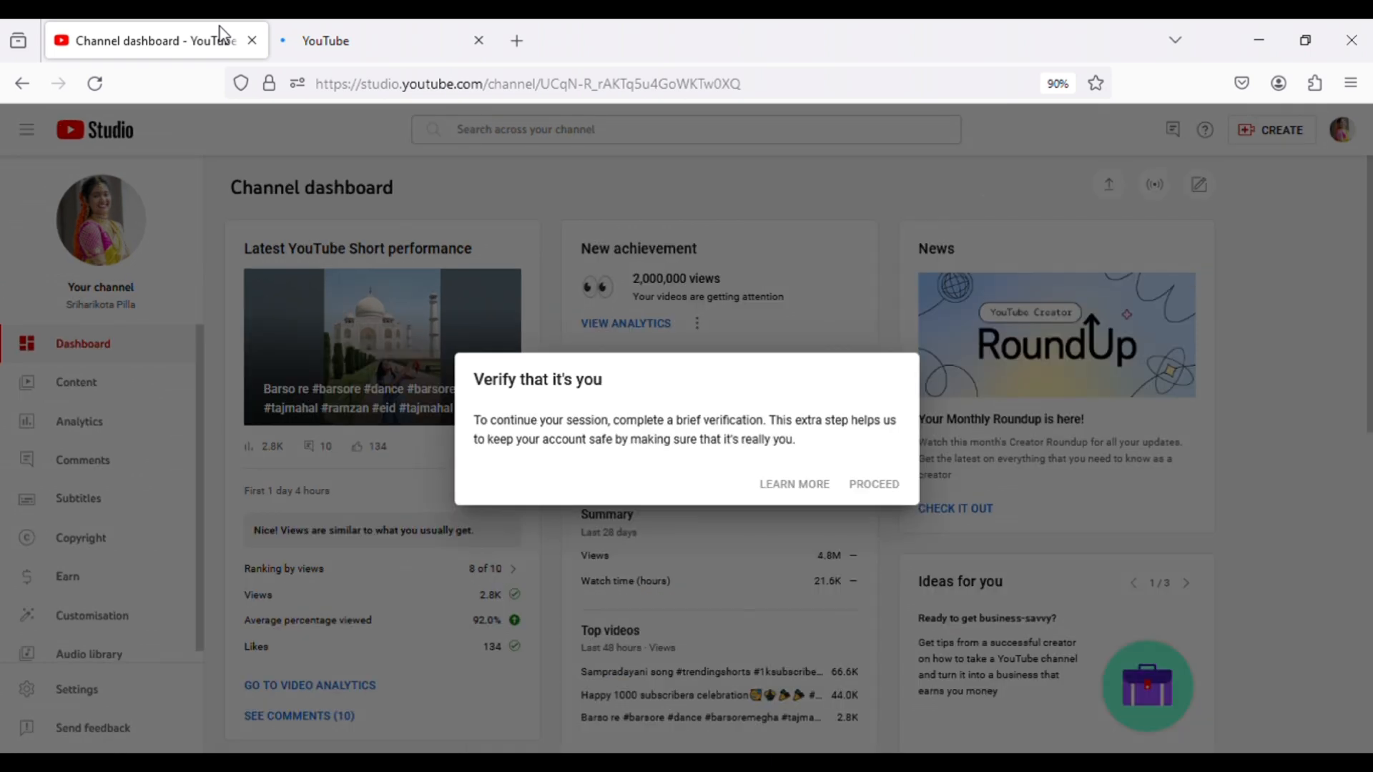
{"action": "key", "text": "ctrl+plus"}
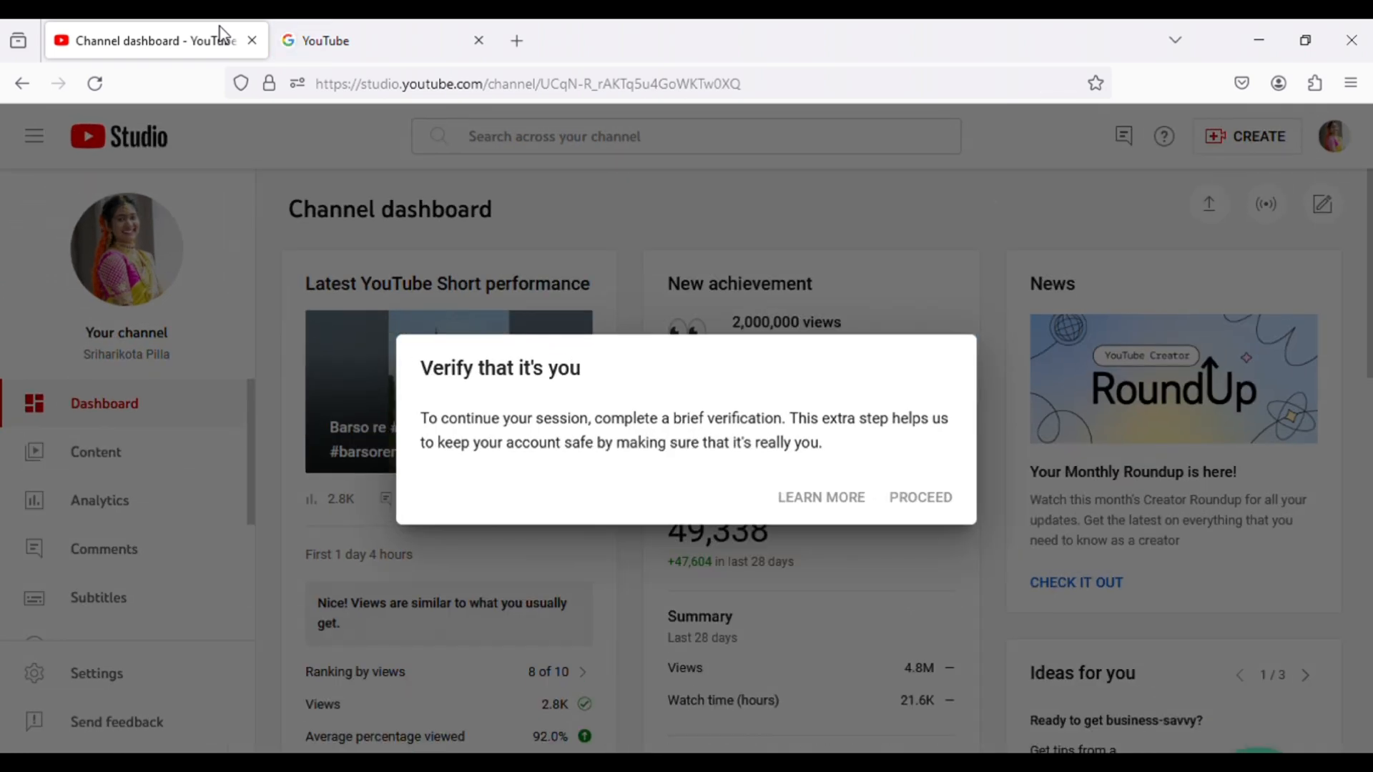
{"action": "left_click", "coordinate": [327, 22]}
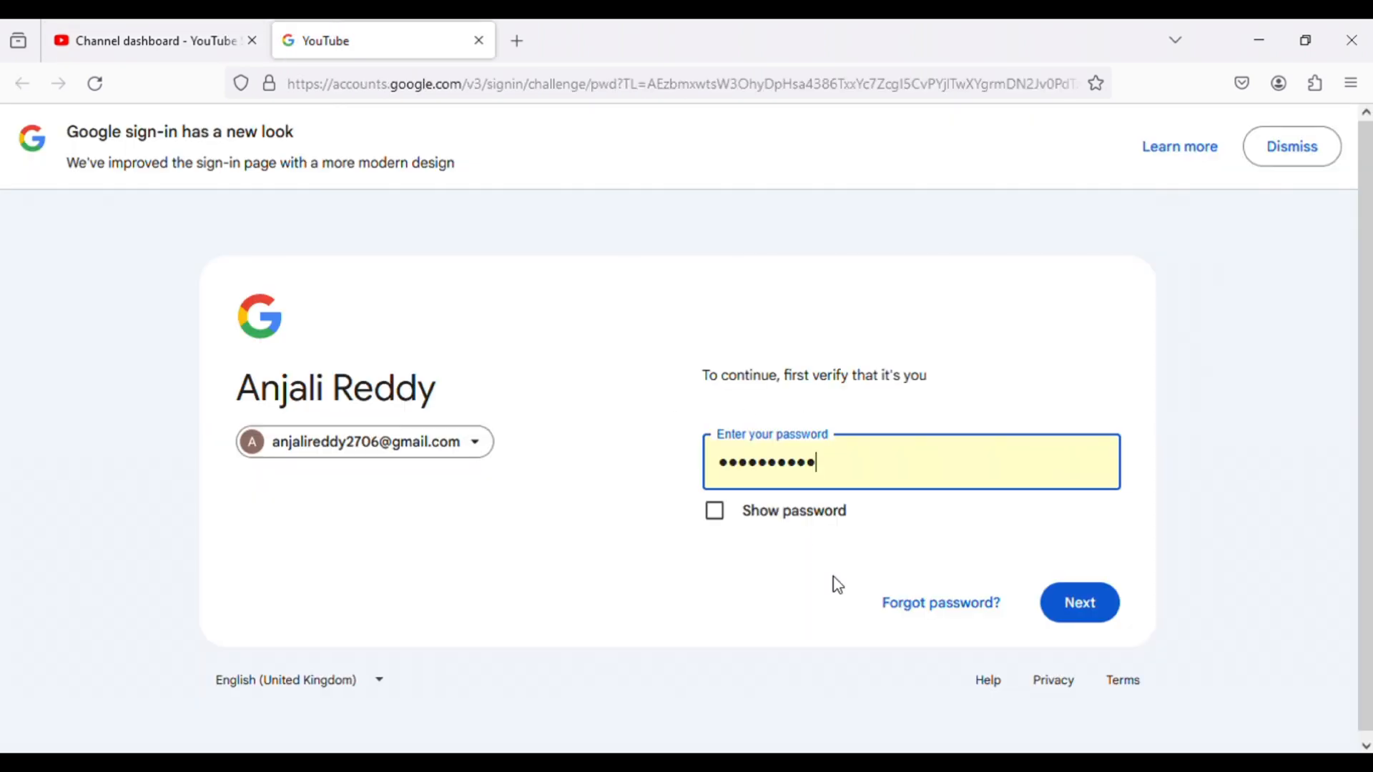
{"action": "left_click", "coordinate": [1084, 613]}
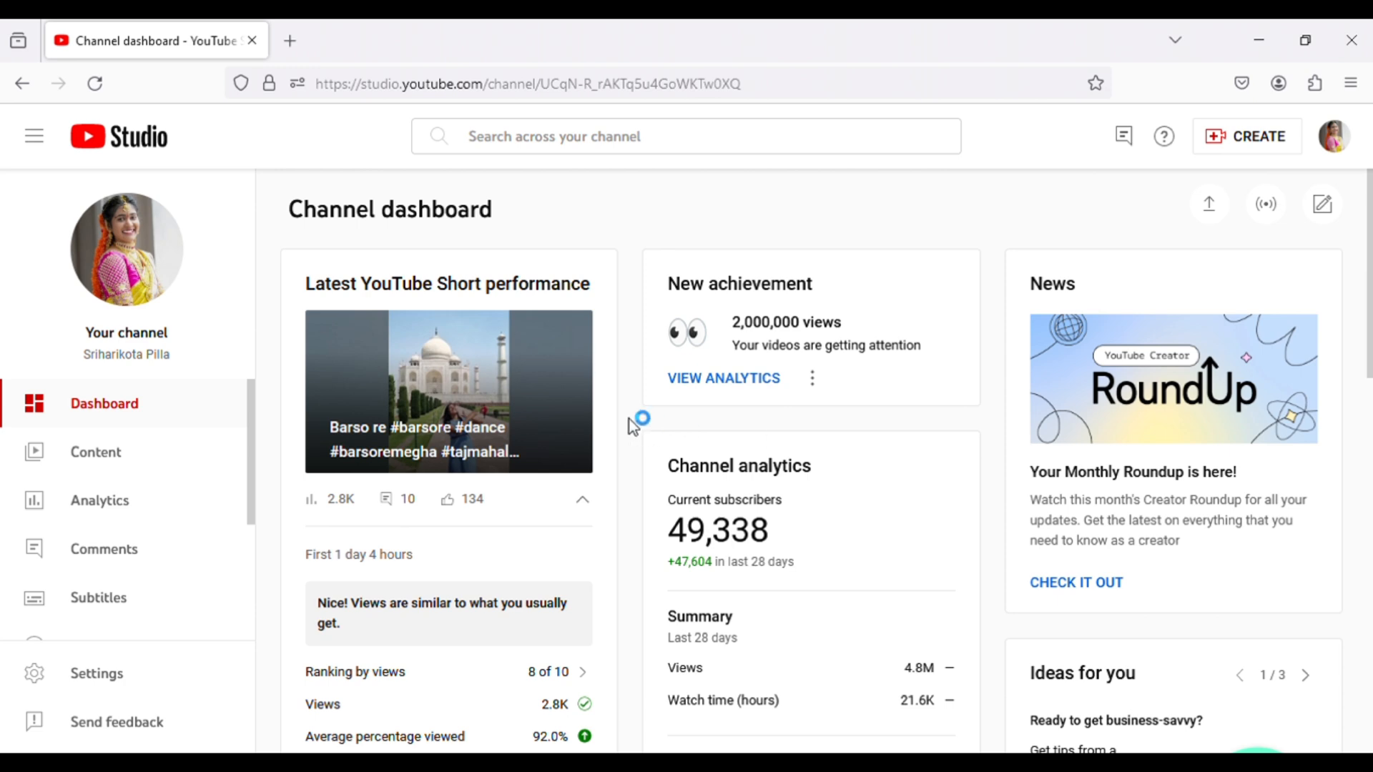
- Open the channel's Earn page from the channel dashboard
{"action": "scroll", "coordinate": [629, 419], "scroll_direction": "down", "scroll_amount": 2}
{"action": "scroll", "coordinate": [116, 570], "scroll_direction": "down", "scroll_amount": 2}
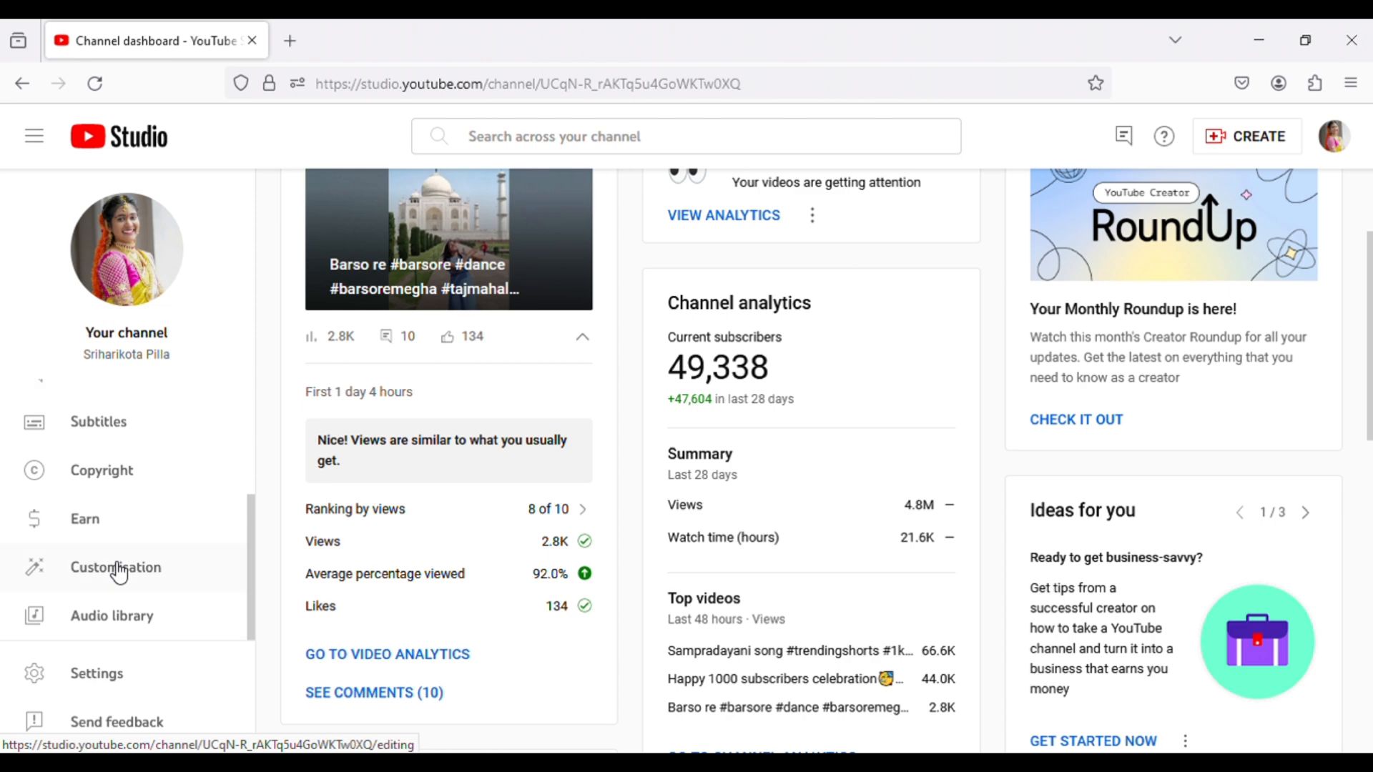
{"action": "left_click", "coordinate": [111, 530]}
{"action": "left_click", "coordinate": [115, 510]}
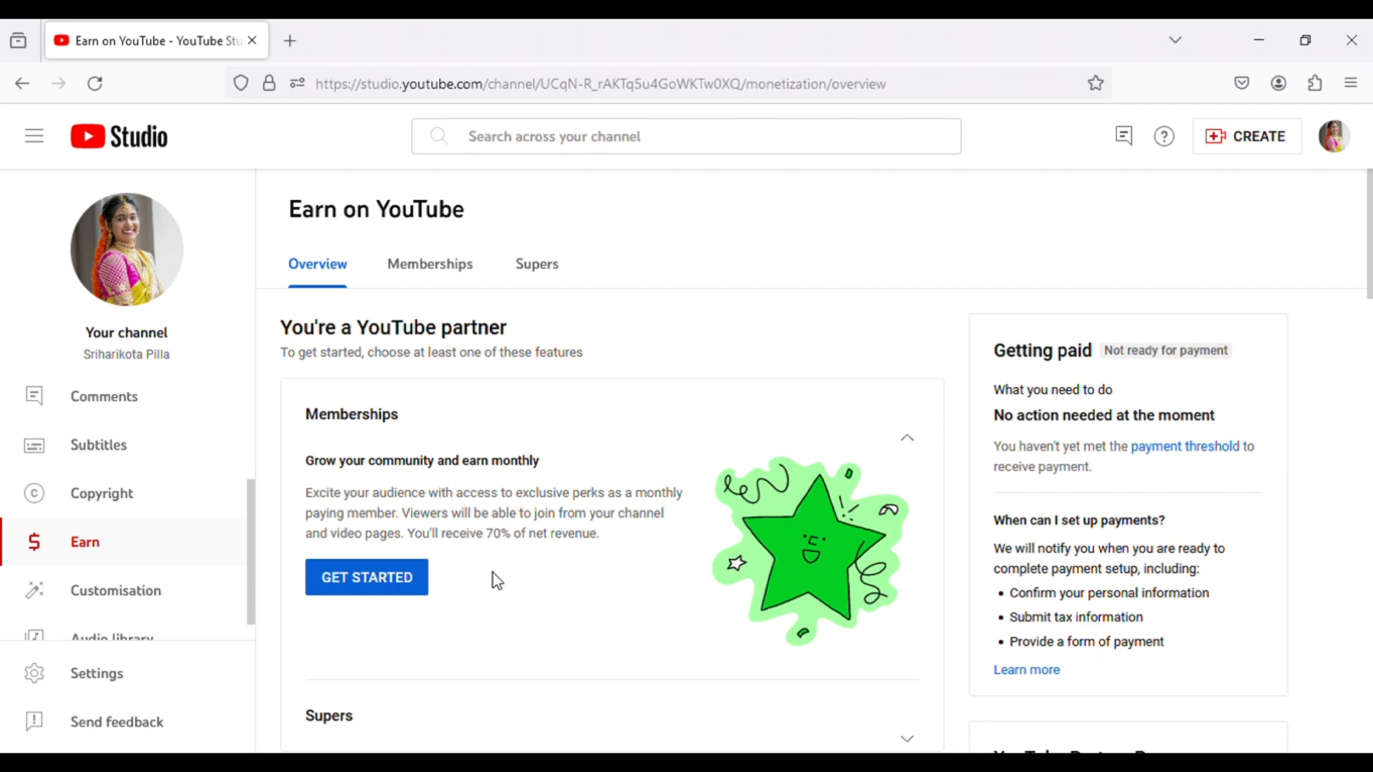
- Review the Earn overview and the introduction to setting up Memberships
{"action": "scroll", "coordinate": [494, 576], "scroll_direction": "down", "scroll_amount": 5}
{"action": "scroll", "coordinate": [638, 556], "scroll_direction": "down", "scroll_amount": 6}
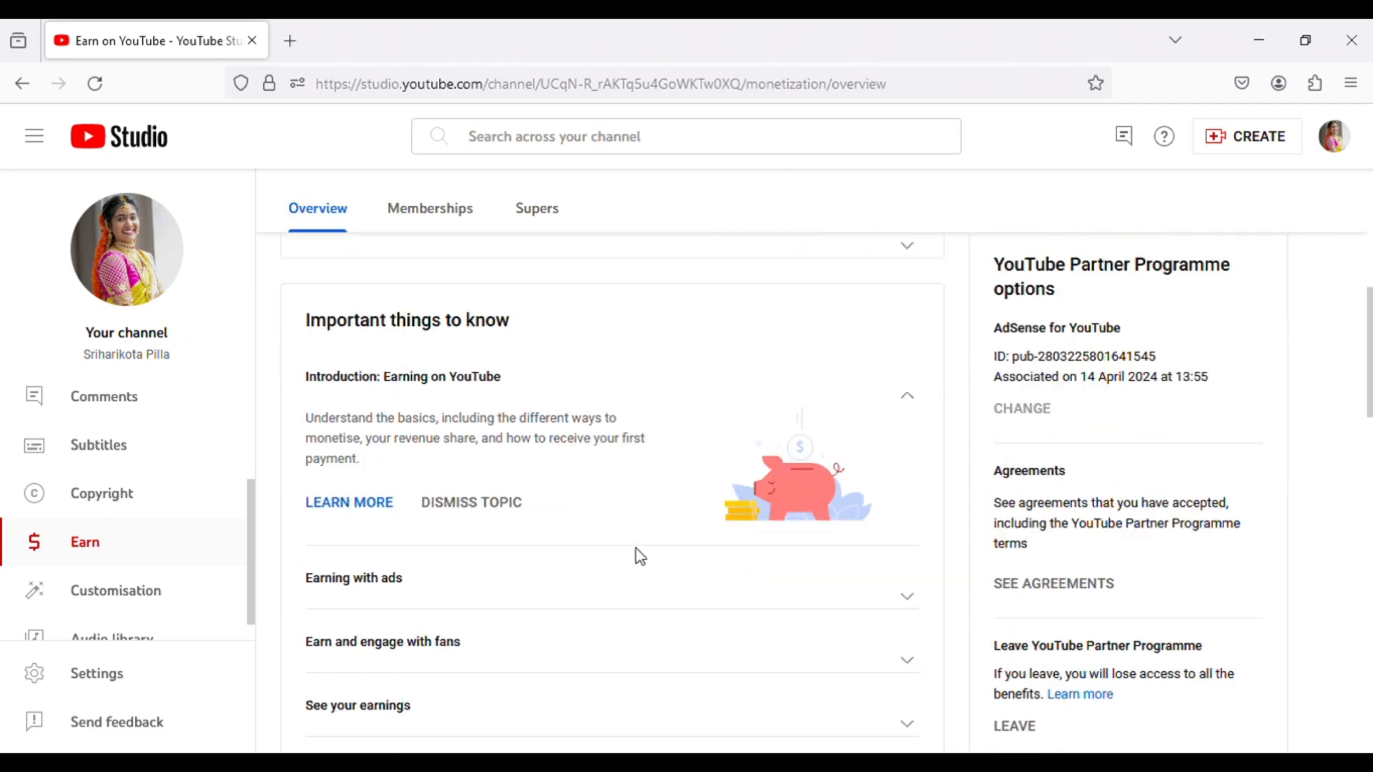
{"action": "scroll", "coordinate": [640, 556], "scroll_direction": "up", "scroll_amount": 11}
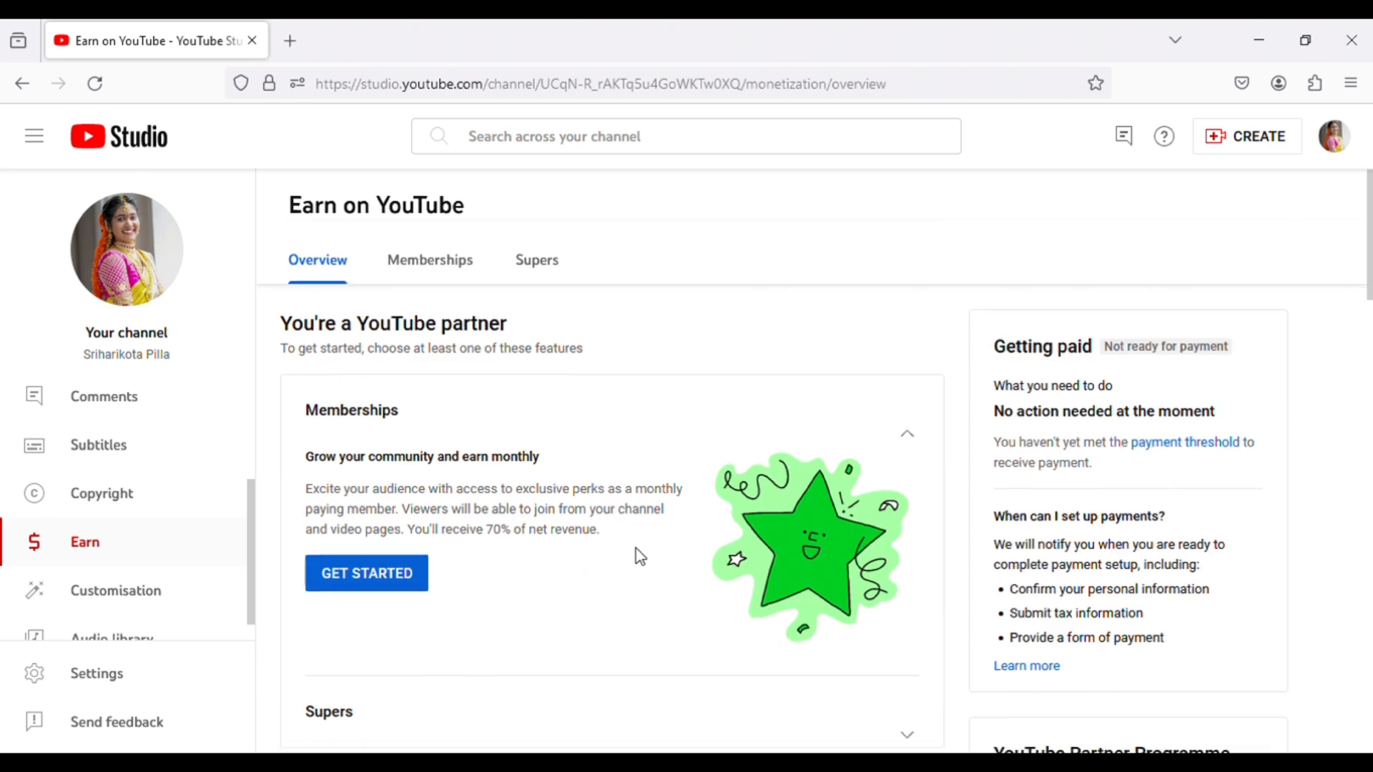
{"action": "left_click", "coordinate": [379, 576]}
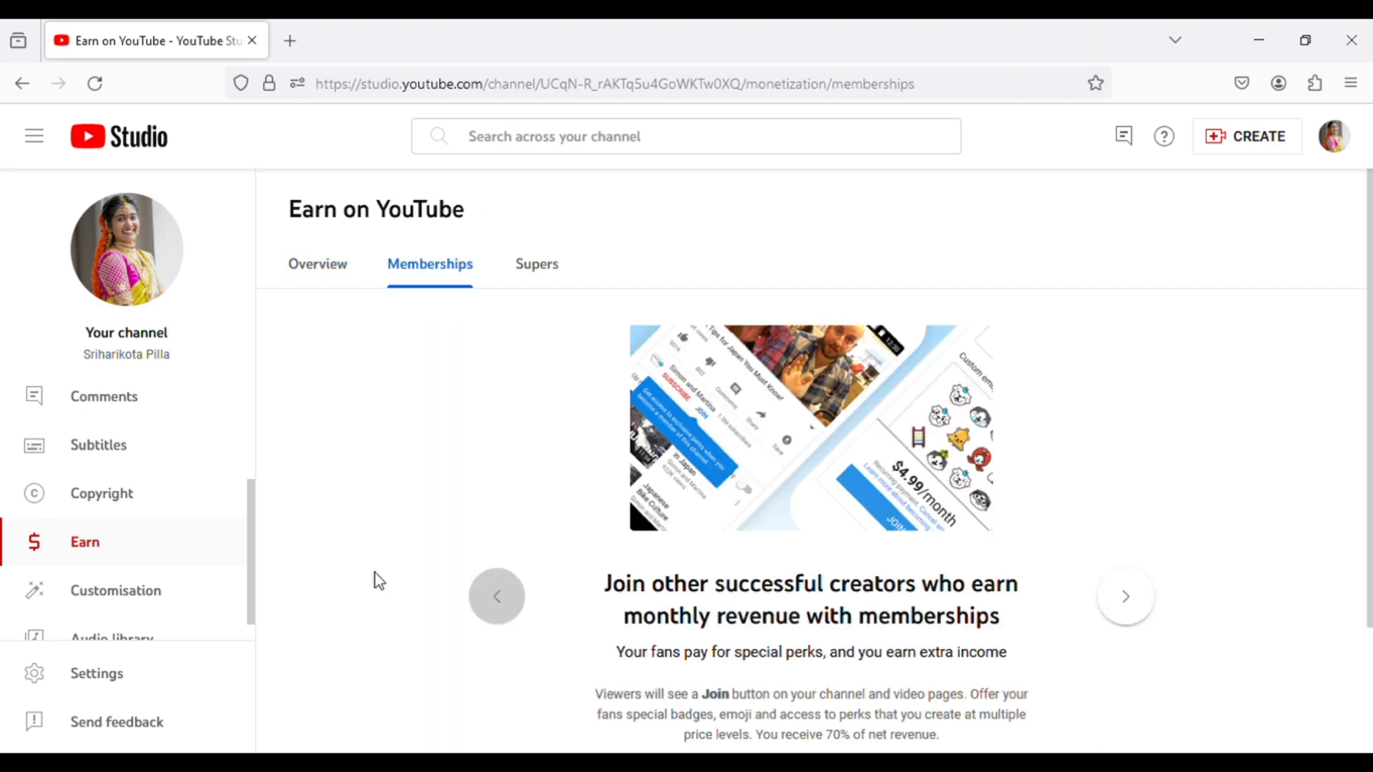
{"action": "scroll", "coordinate": [748, 567], "scroll_direction": "down", "scroll_amount": 3}
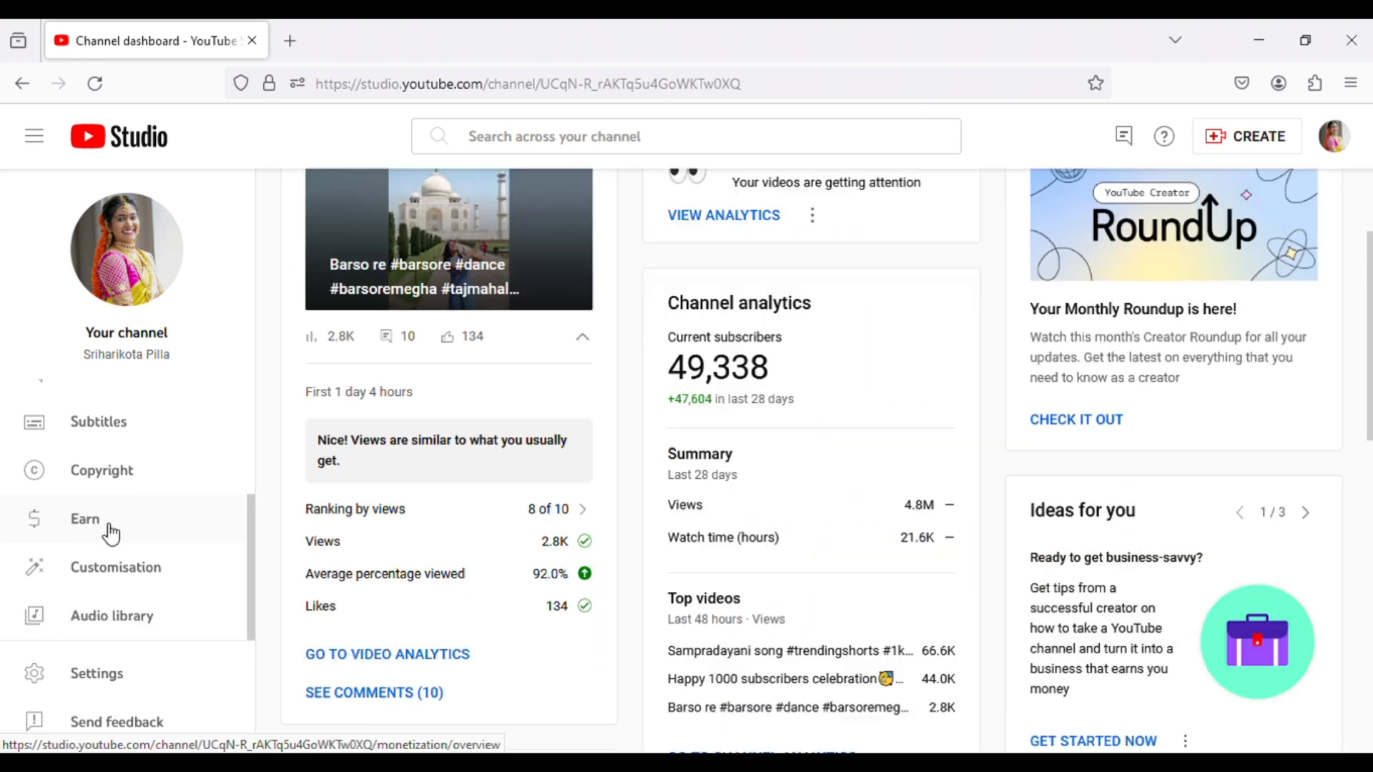
- Start the AdSense for YouTube sign-up with "No, I don't have an existing account" and choose the first listed Google account
{"action": "left_click", "coordinate": [107, 530]}
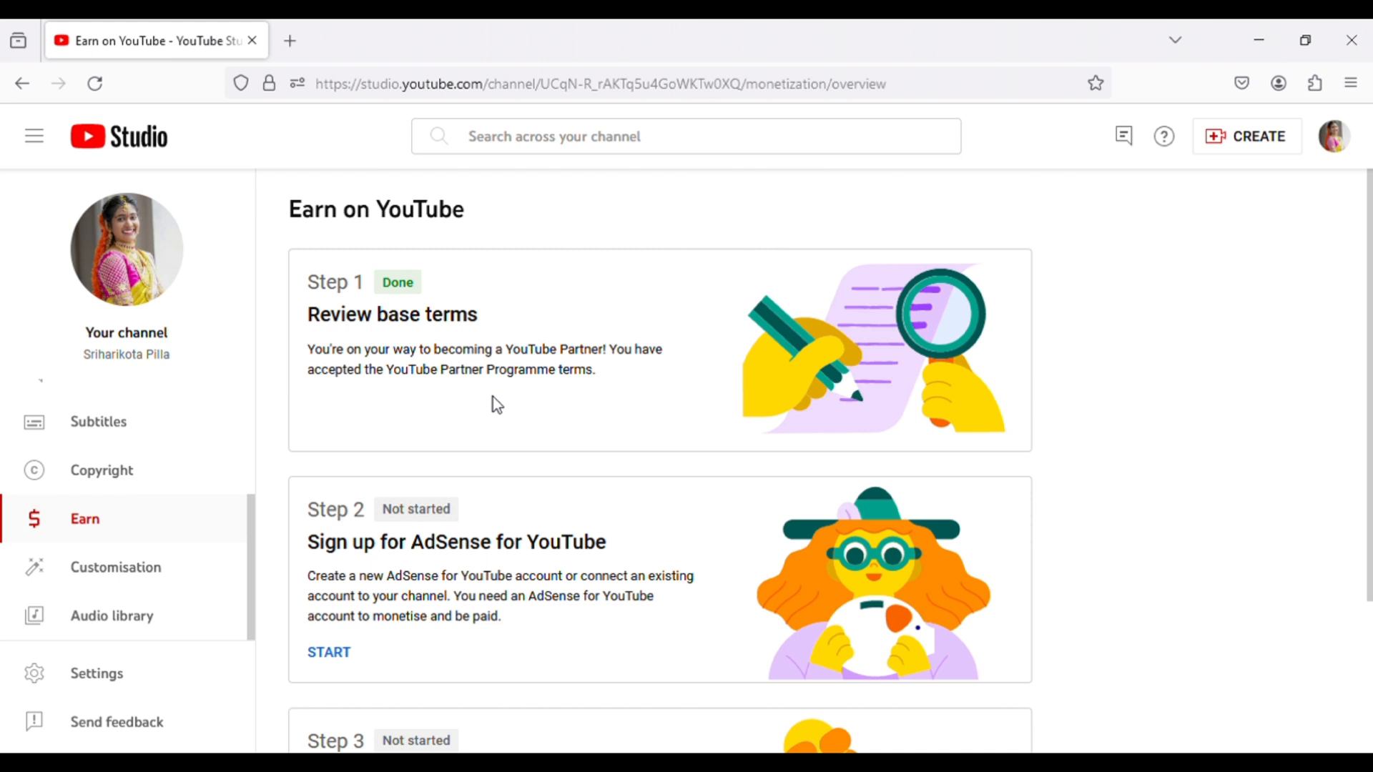
{"action": "scroll", "coordinate": [491, 403], "scroll_direction": "down", "scroll_amount": 2}
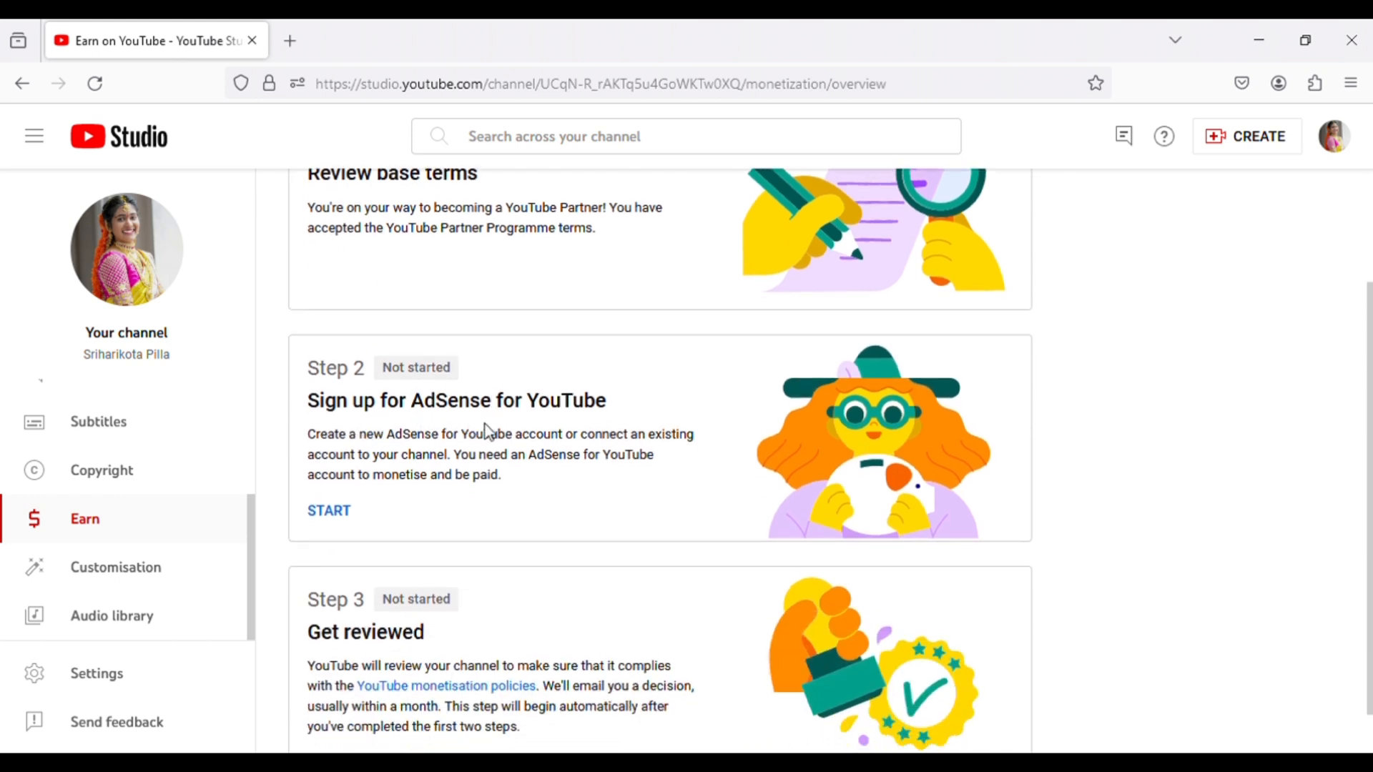
{"action": "left_click", "coordinate": [344, 522]}
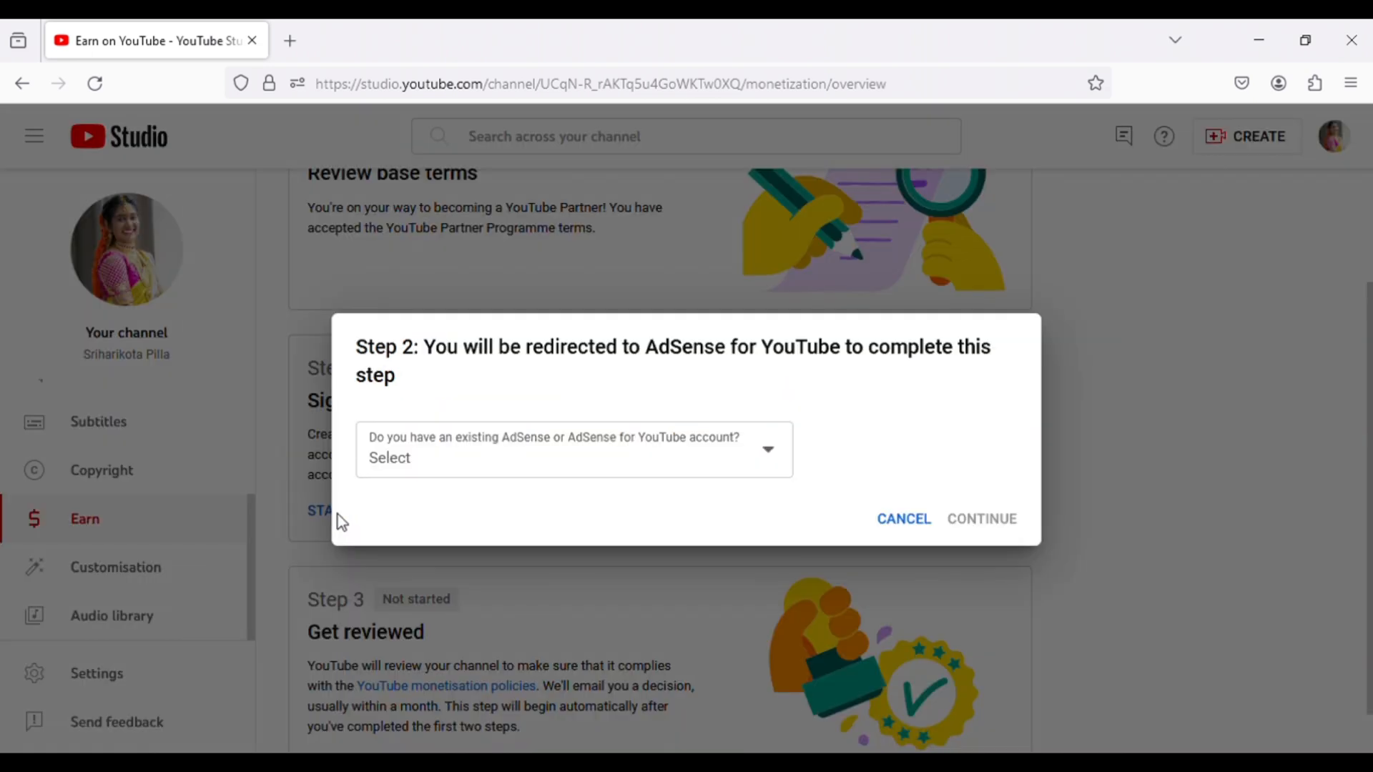
{"action": "left_click", "coordinate": [561, 461]}
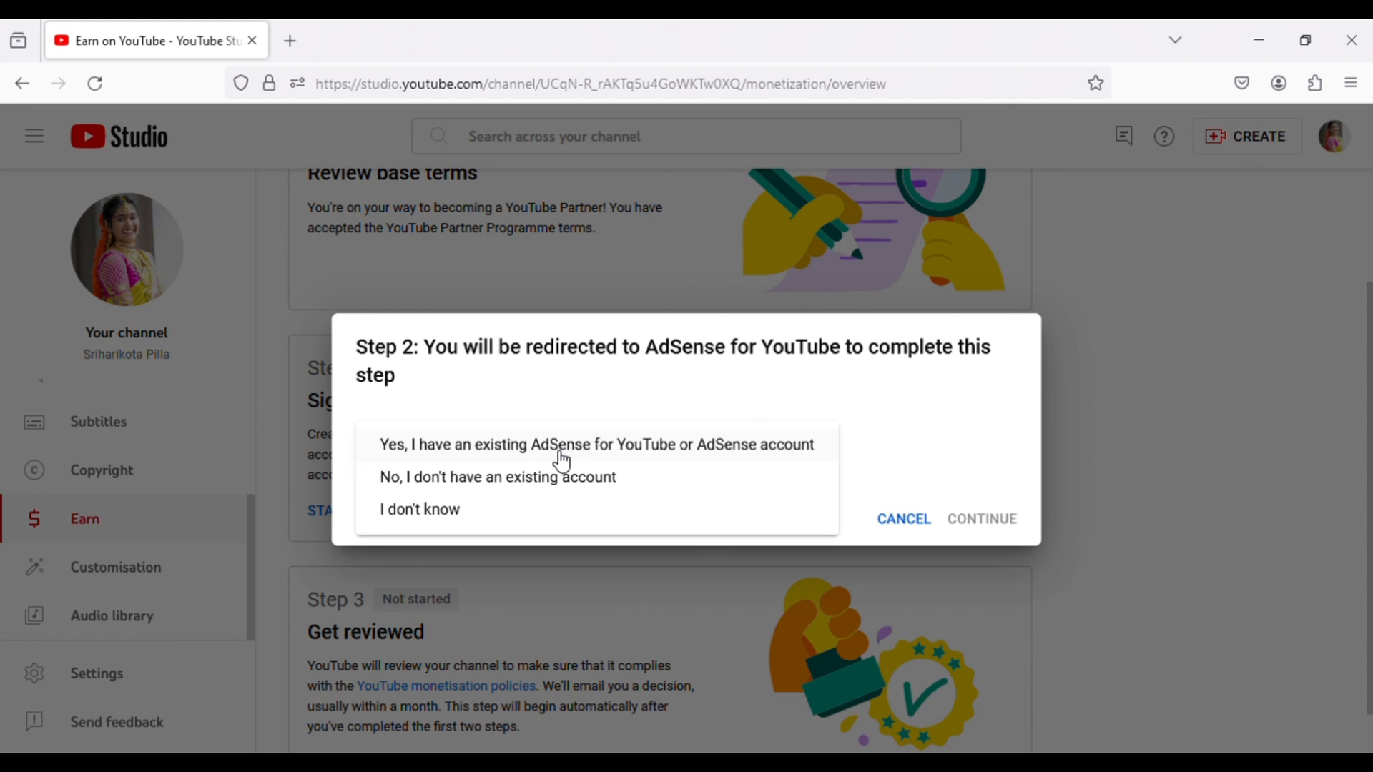
{"action": "left_click", "coordinate": [518, 485]}
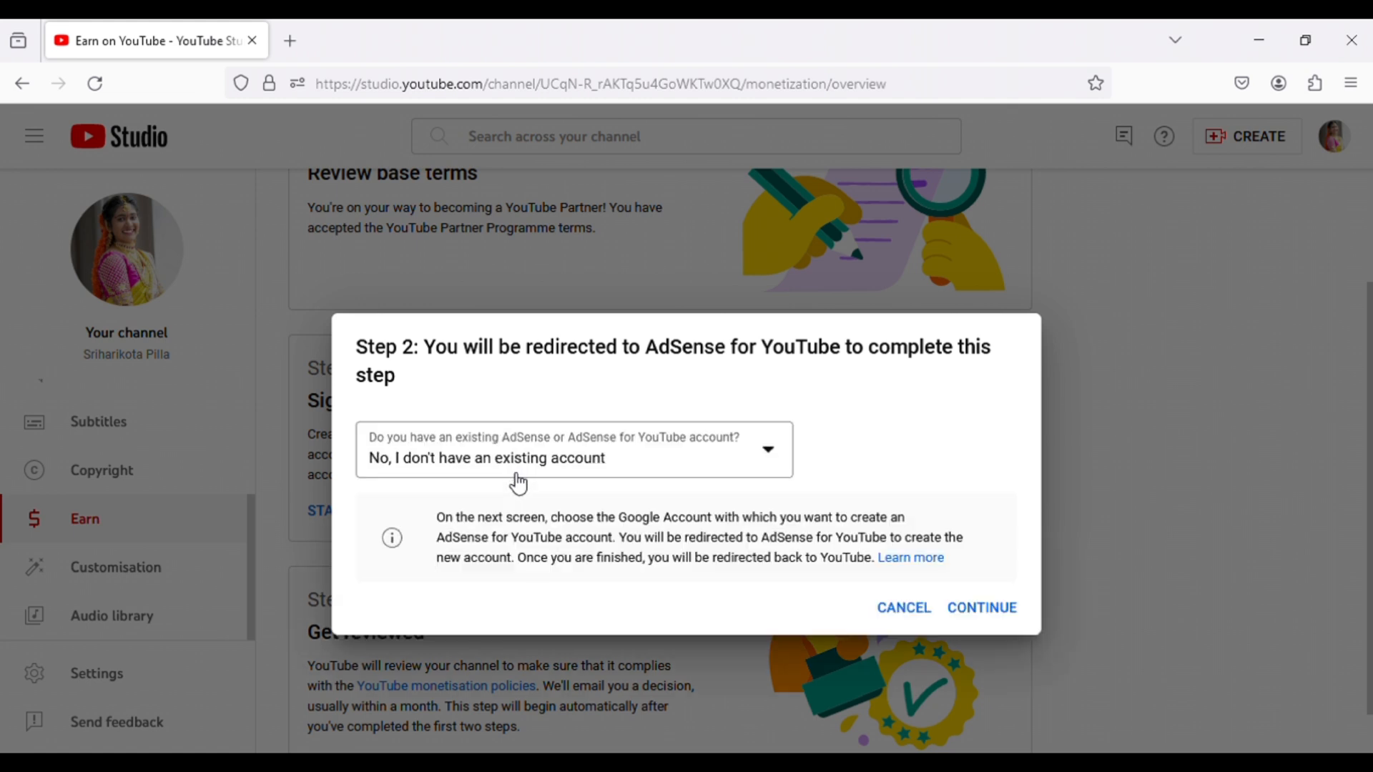
{"action": "left_click", "coordinate": [977, 610]}
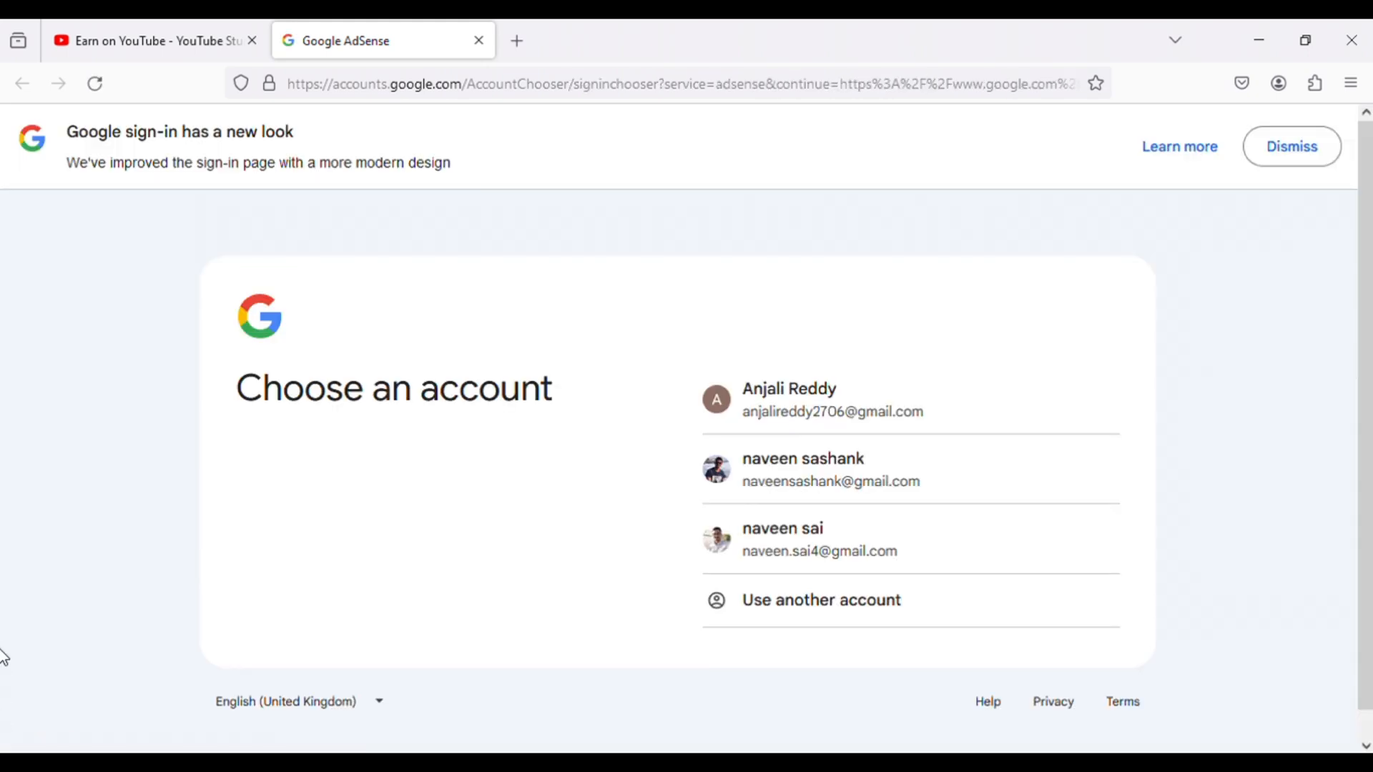
{"action": "left_click", "coordinate": [829, 400]}
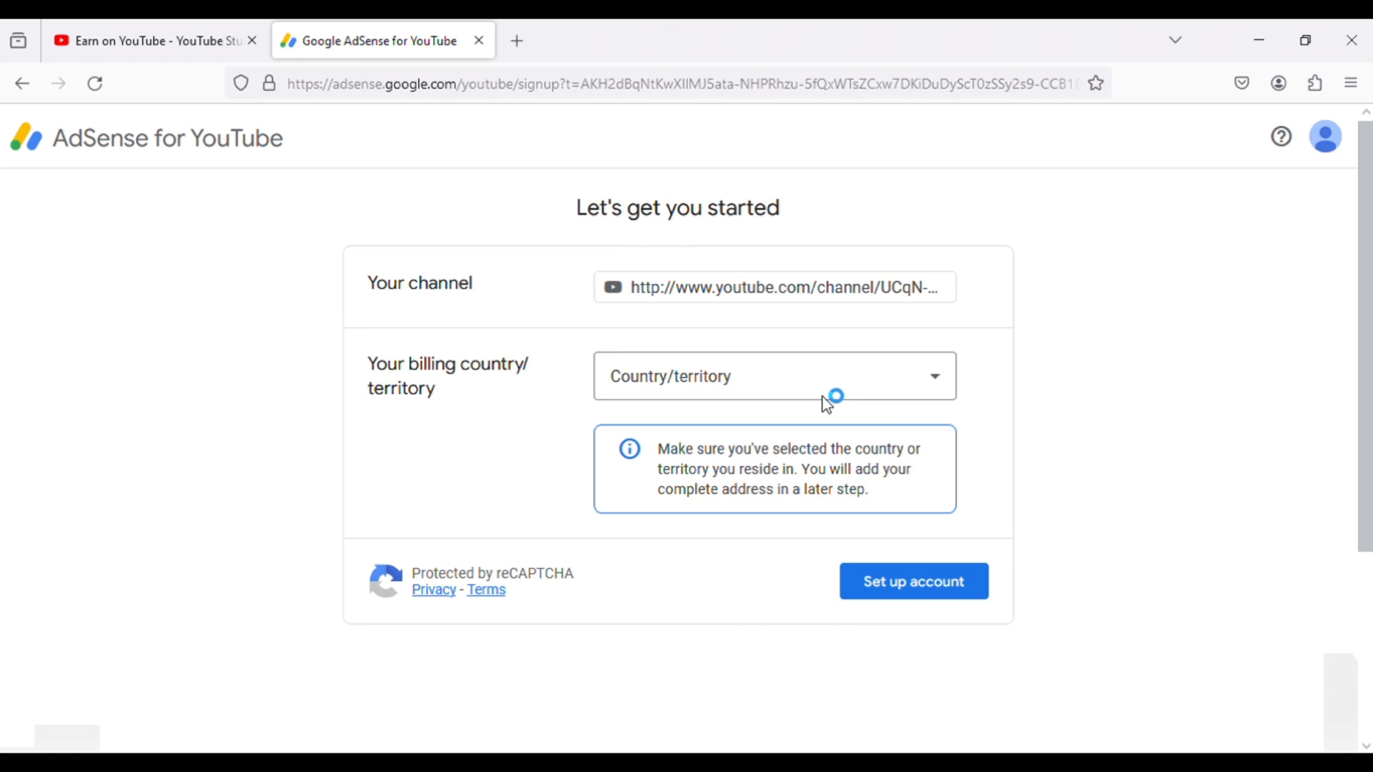
- Set the billing country/territory to India in the AdSense for YouTube sign-up
{"action": "left_click", "coordinate": [874, 392]}
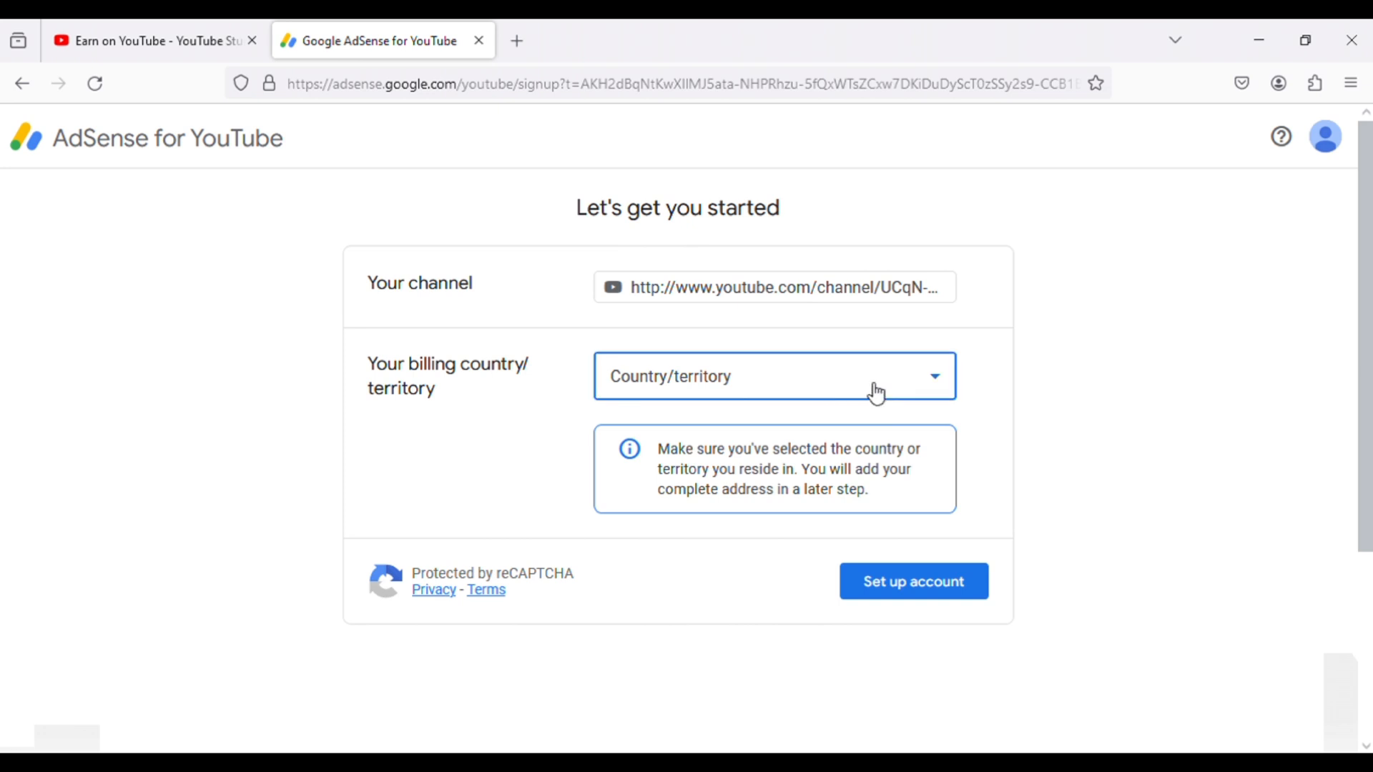
{"action": "scroll", "coordinate": [876, 394], "scroll_direction": "down", "scroll_amount": 15}
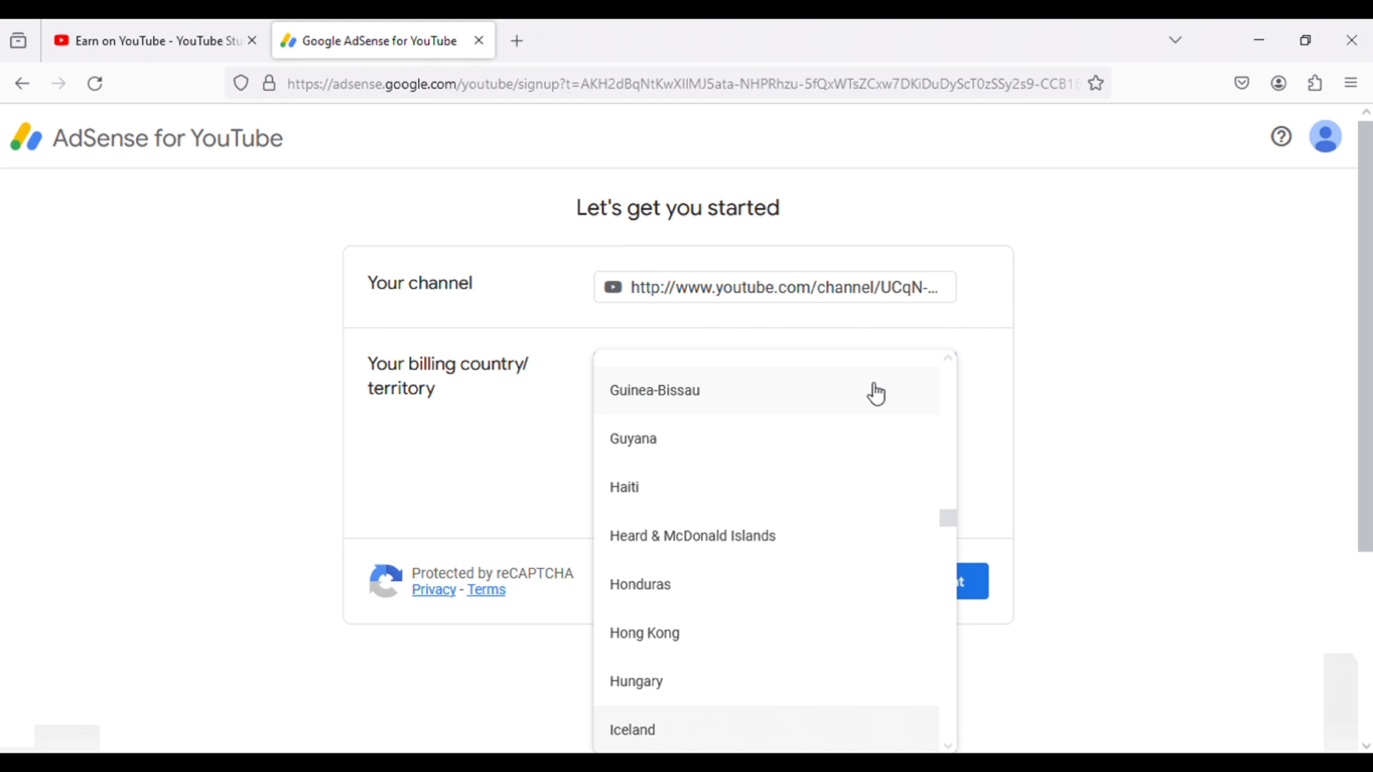
{"action": "scroll", "coordinate": [873, 392], "scroll_direction": "down", "scroll_amount": 1}
{"action": "scroll", "coordinate": [748, 491], "scroll_direction": "down", "scroll_amount": 3}
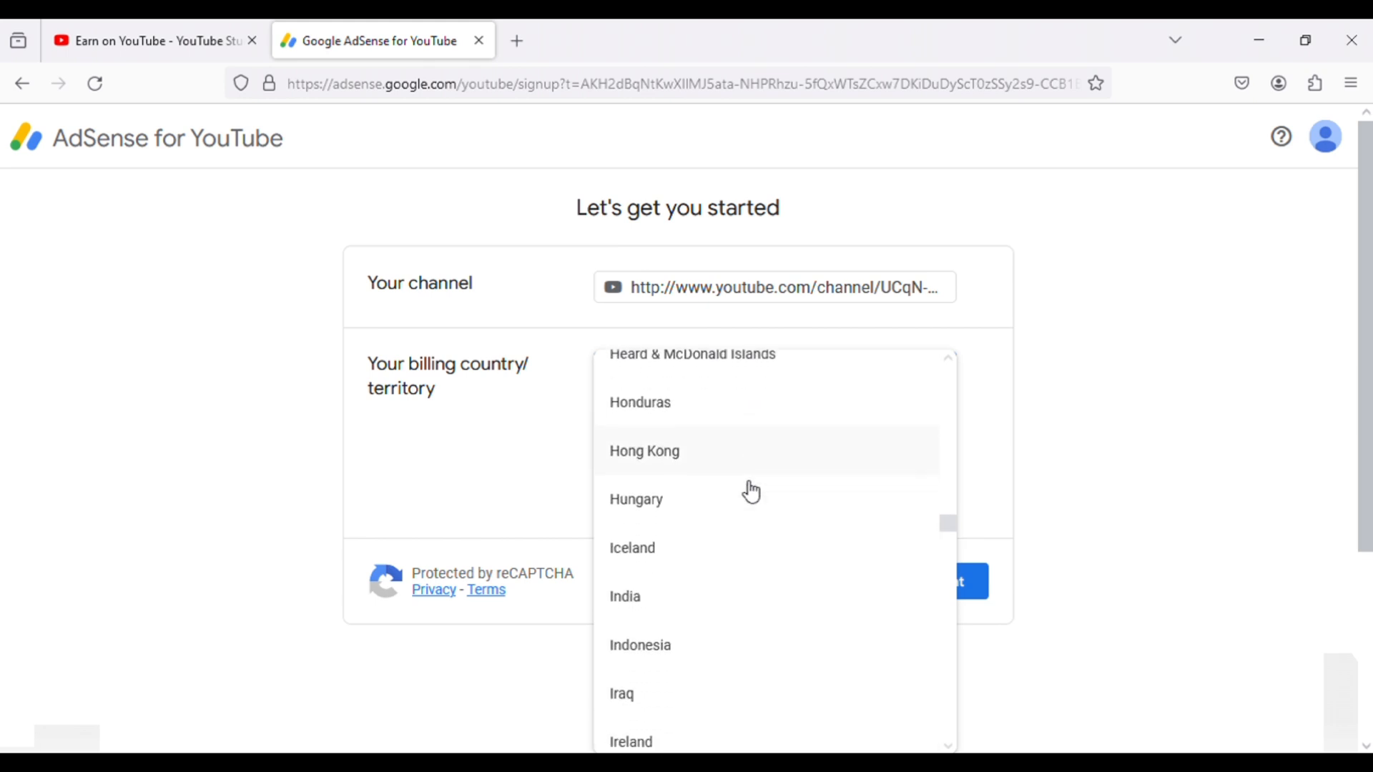
{"action": "left_click", "coordinate": [642, 594]}
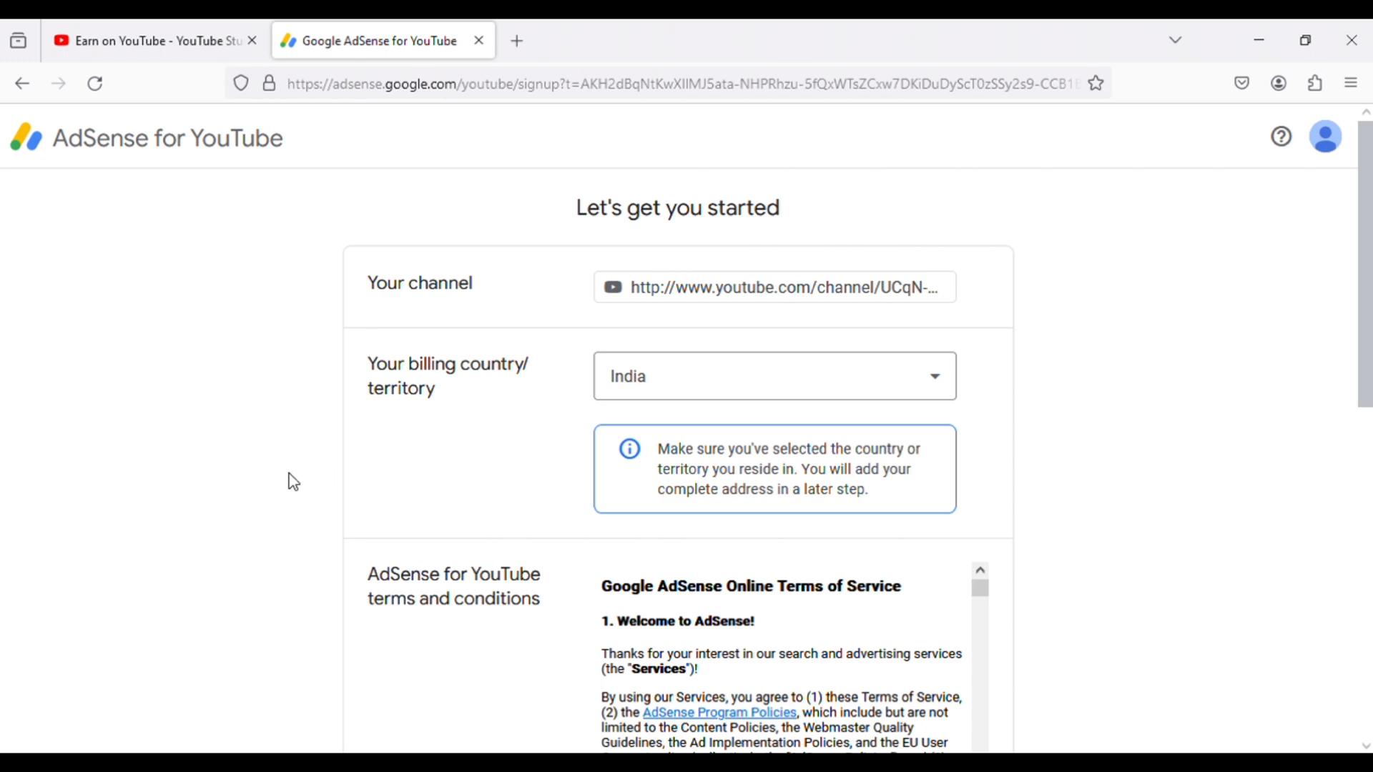
- Skim the AdSense terms and conditions, accept the agreement and set up the account
{"action": "scroll", "coordinate": [293, 483], "scroll_direction": "down", "scroll_amount": 5}
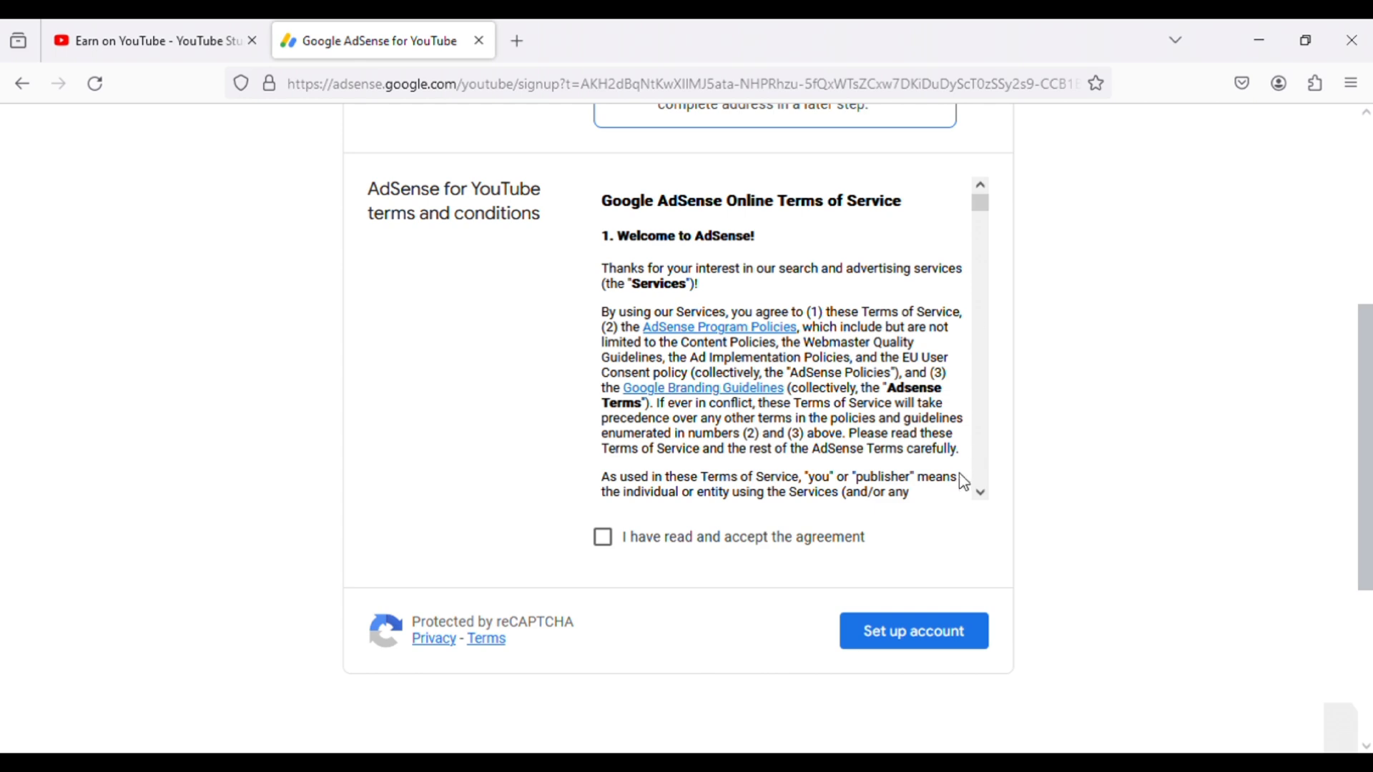
{"action": "left_click", "coordinate": [980, 493]}
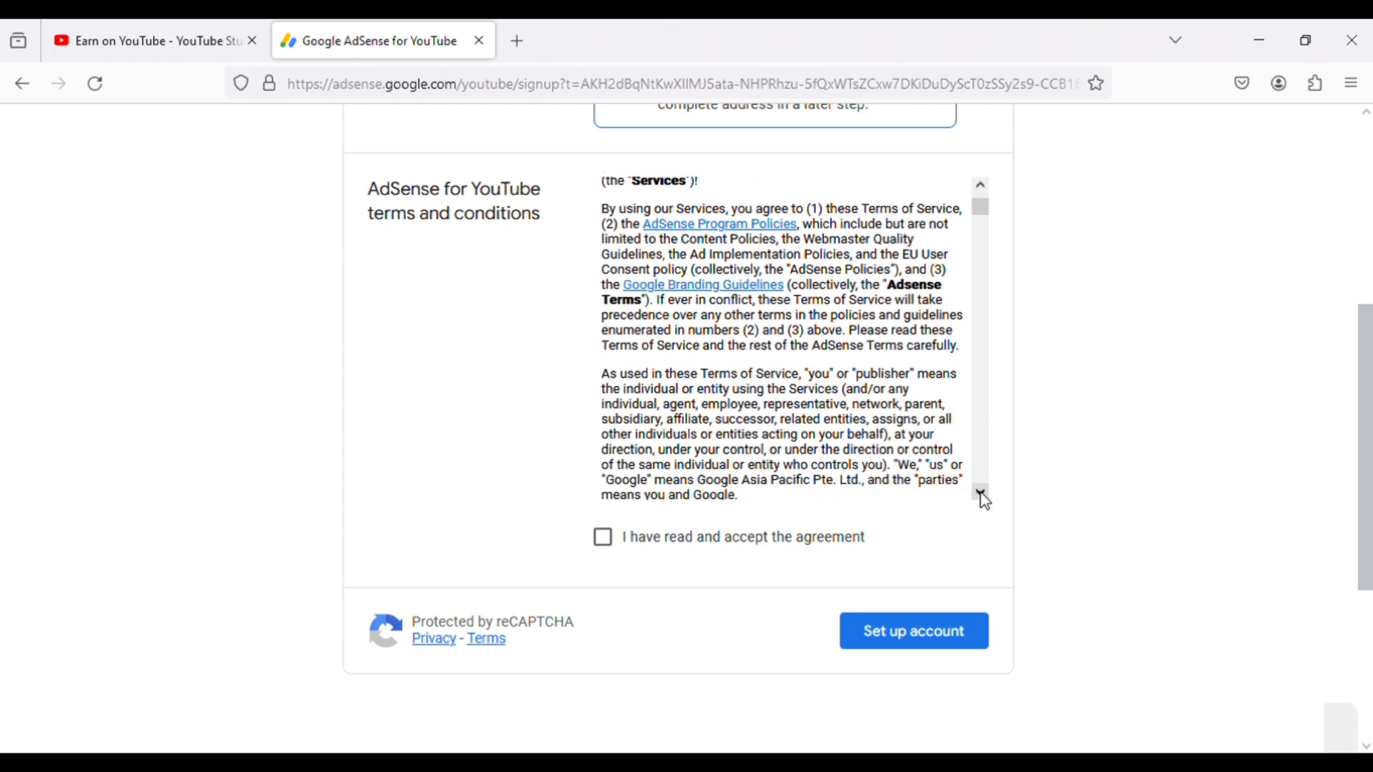
{"action": "left_click_drag", "start_coordinate": [982, 496], "coordinate": [982, 497]}
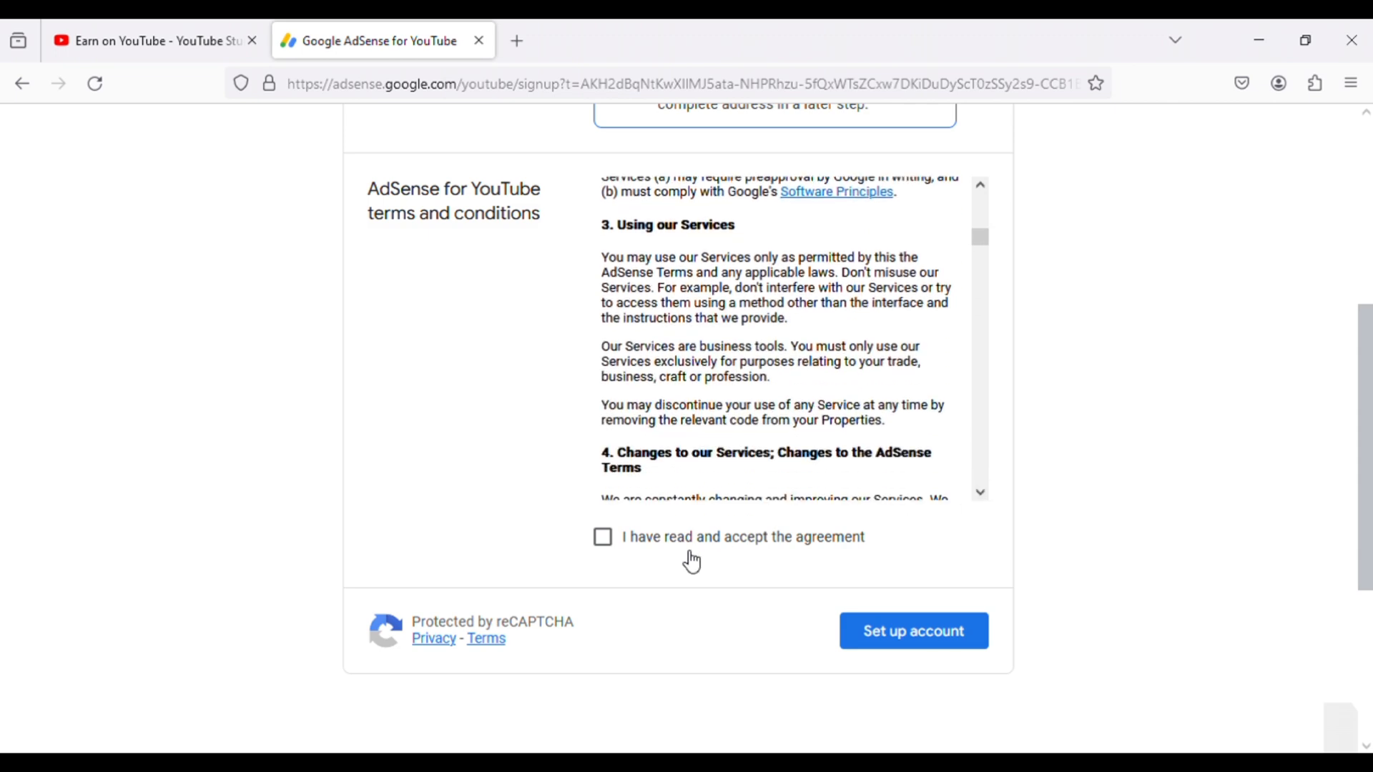
{"action": "left_click", "coordinate": [612, 549]}
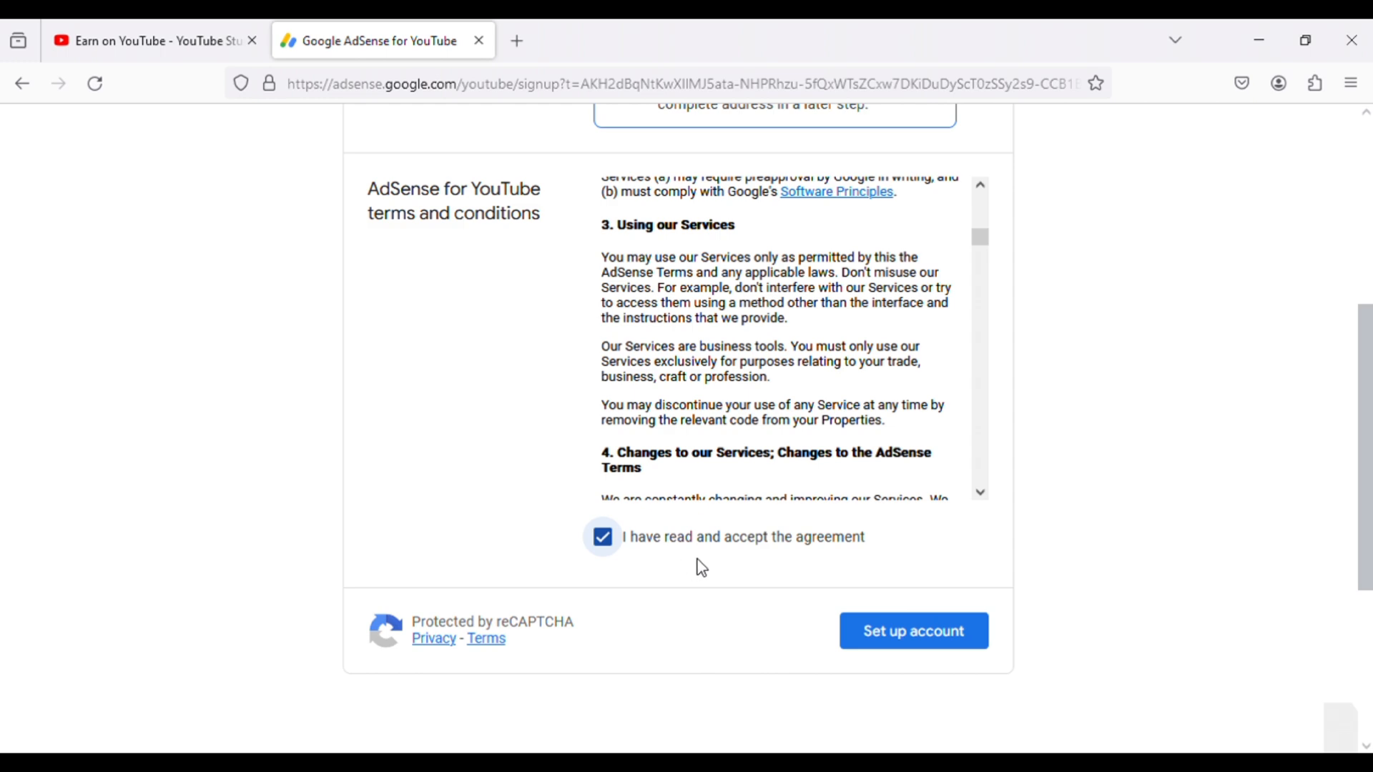
{"action": "left_click", "coordinate": [915, 643]}
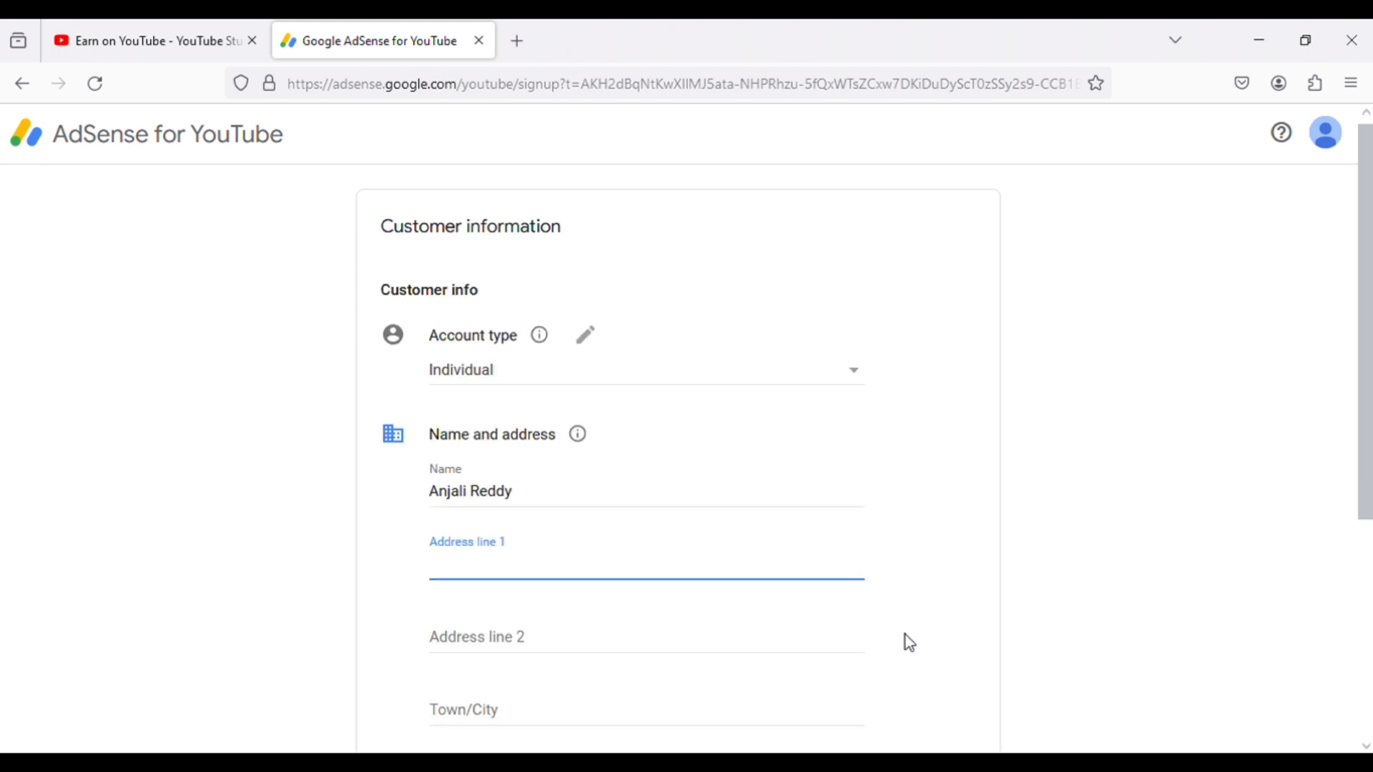
- Submit the customer information form and return to YouTube to review the monetisation steps on the Earn page
{"action": "scroll", "coordinate": [303, 492], "scroll_direction": "down", "scroll_amount": 5}
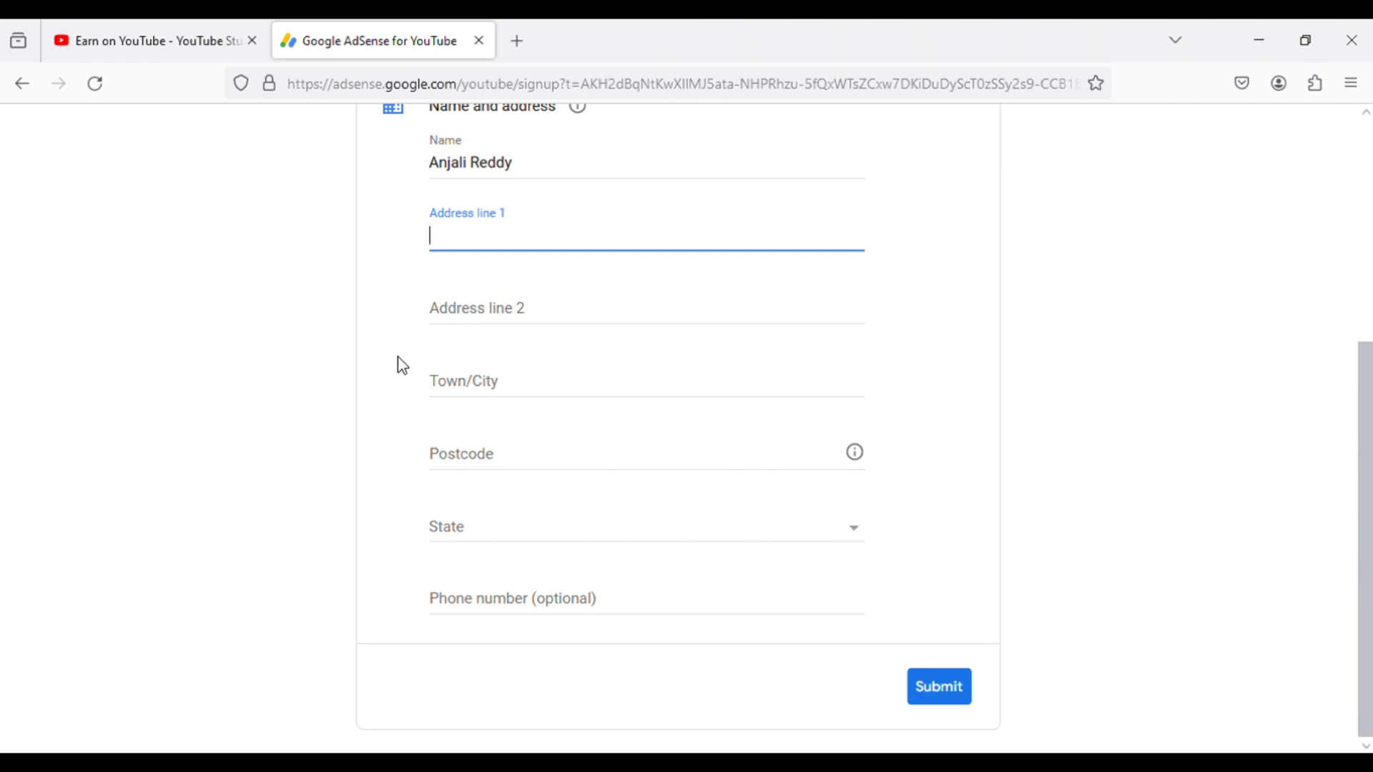
{"action": "left_click", "coordinate": [941, 688]}
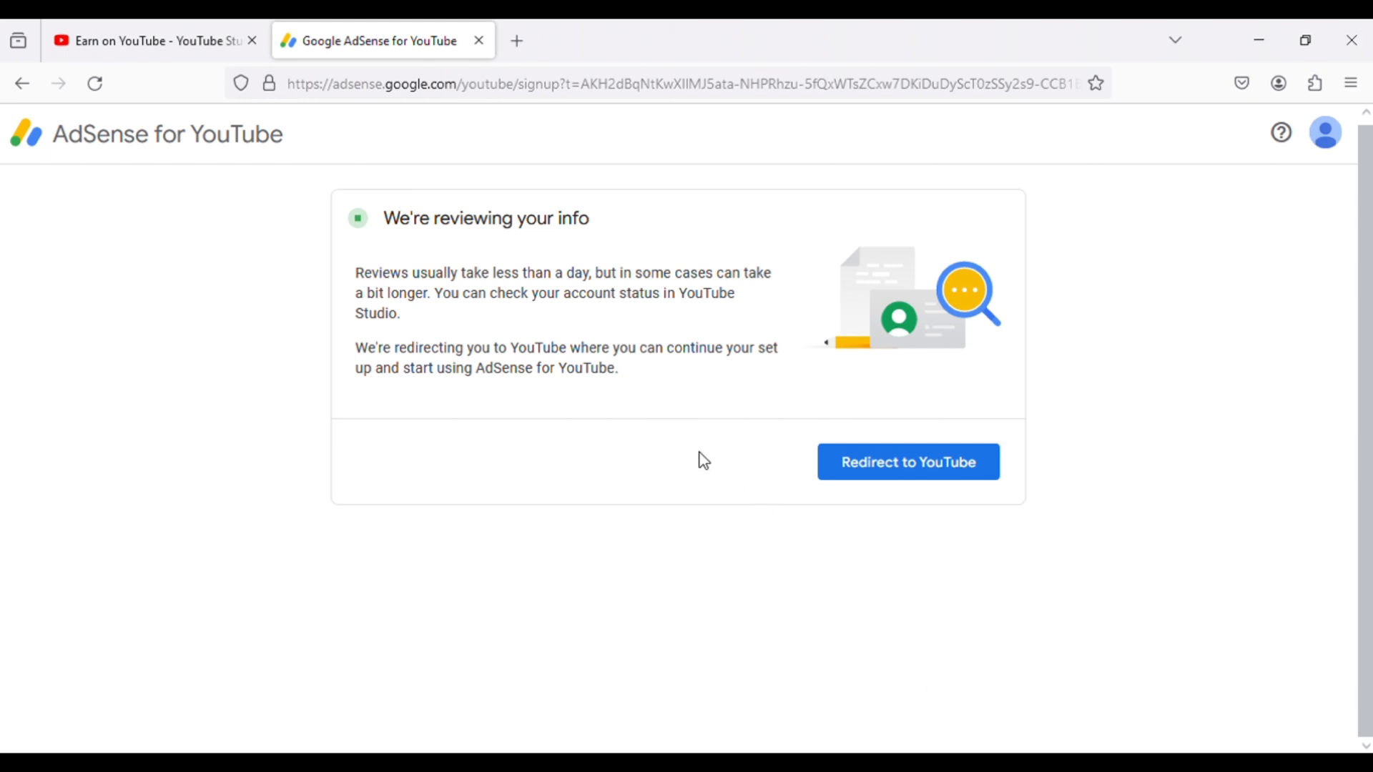
{"action": "left_click", "coordinate": [879, 474]}
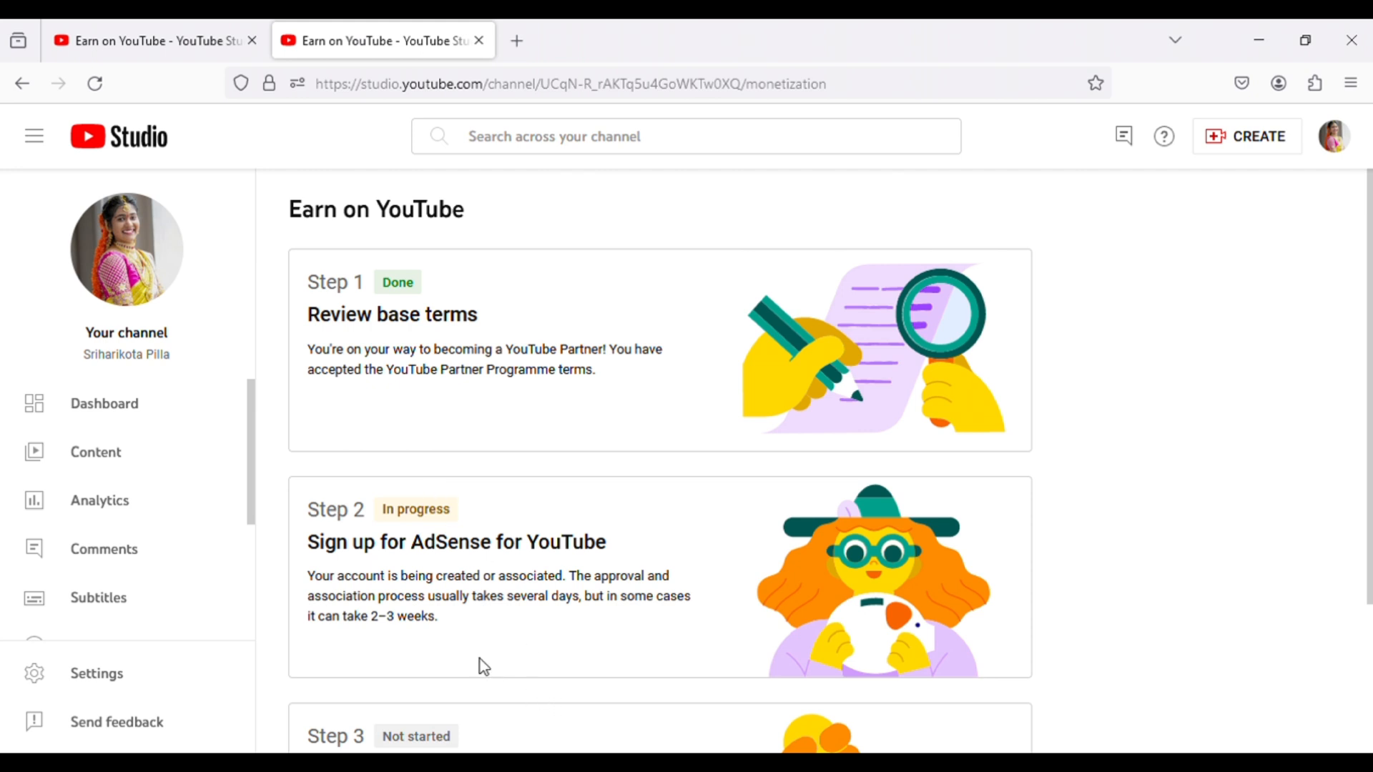
{"action": "scroll", "coordinate": [479, 659], "scroll_direction": "down", "scroll_amount": 3}
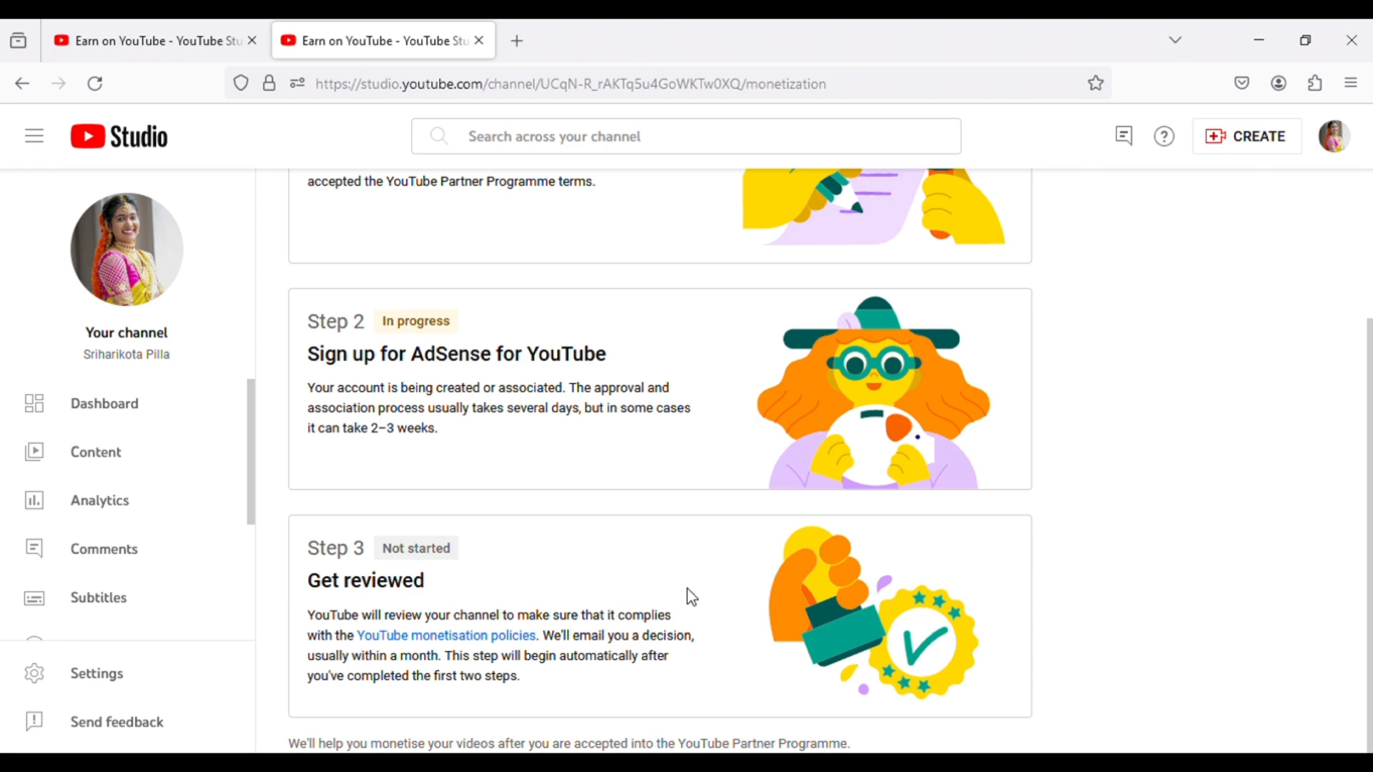
{"action": "scroll", "coordinate": [145, 558], "scroll_direction": "down", "scroll_amount": 3}
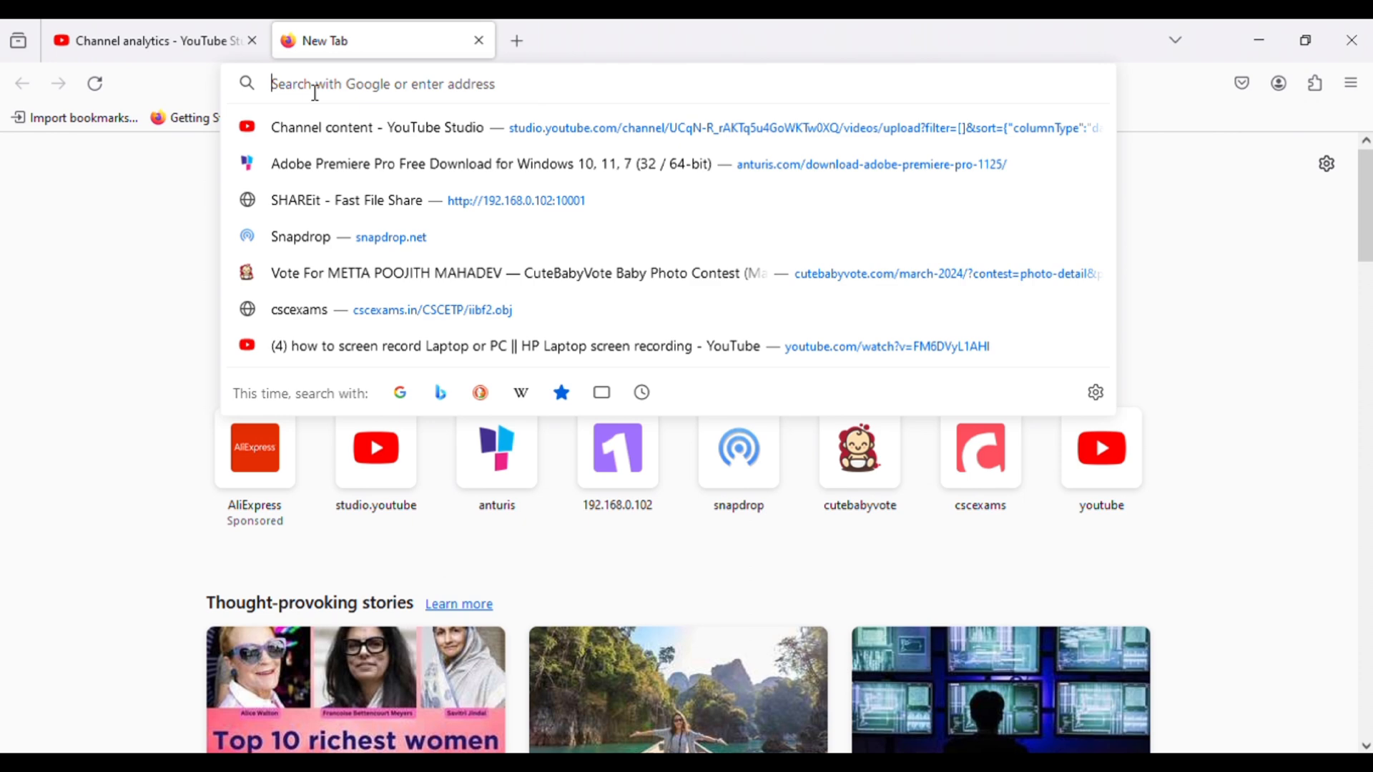
- Search the web for "adsense" in a new browser tab
{"action": "type", "text": "adse"}
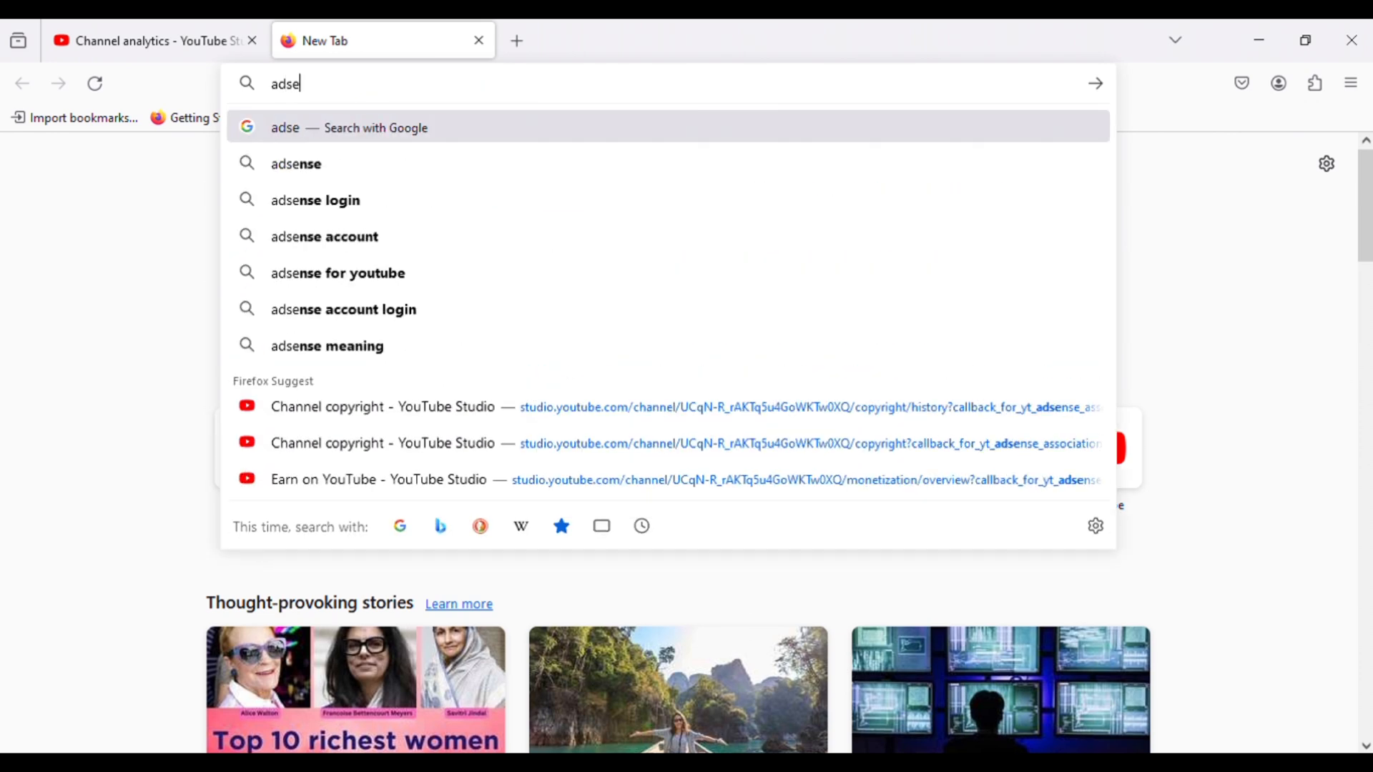
{"action": "left_click", "coordinate": [317, 170]}
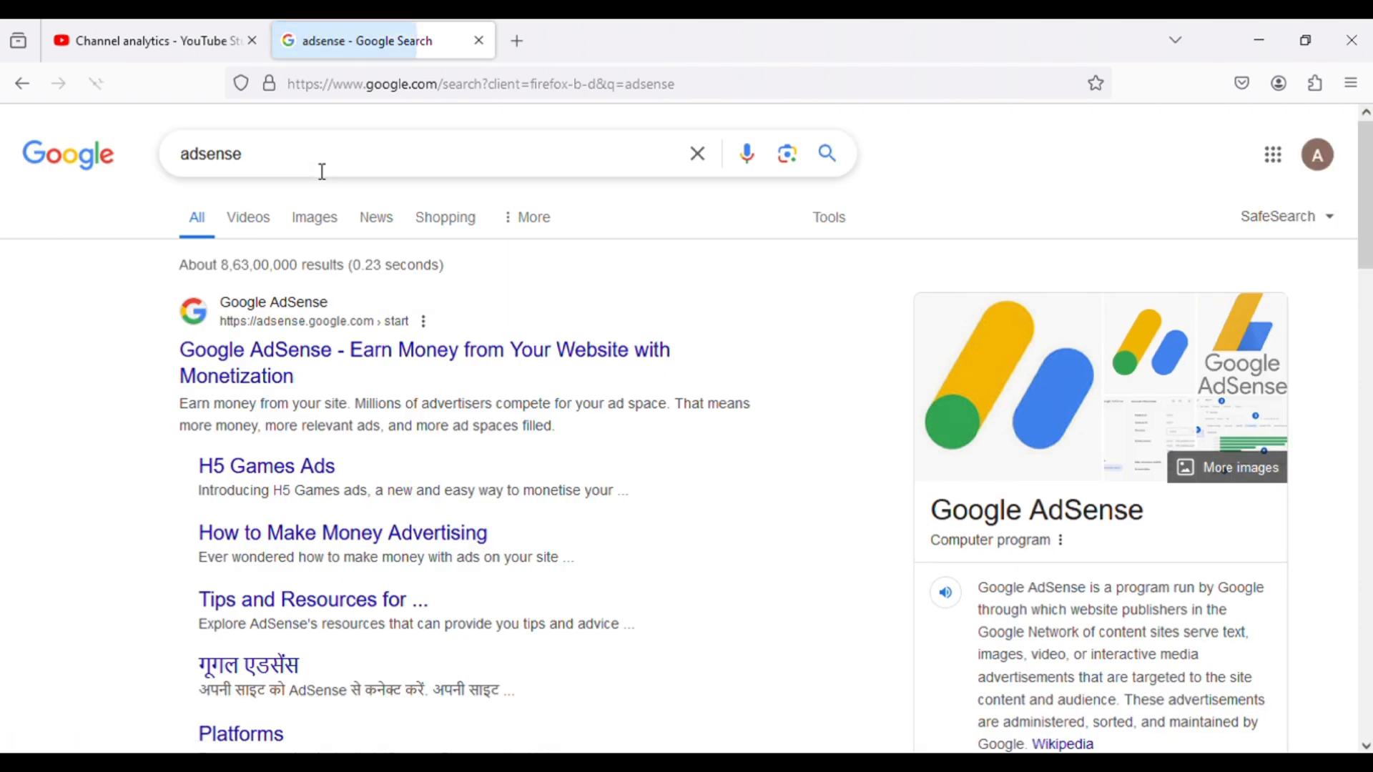
- Open the Google AdSense site, sign in, and go from the account notice on additional tax information to managing tax info
{"action": "left_click", "coordinate": [259, 377]}
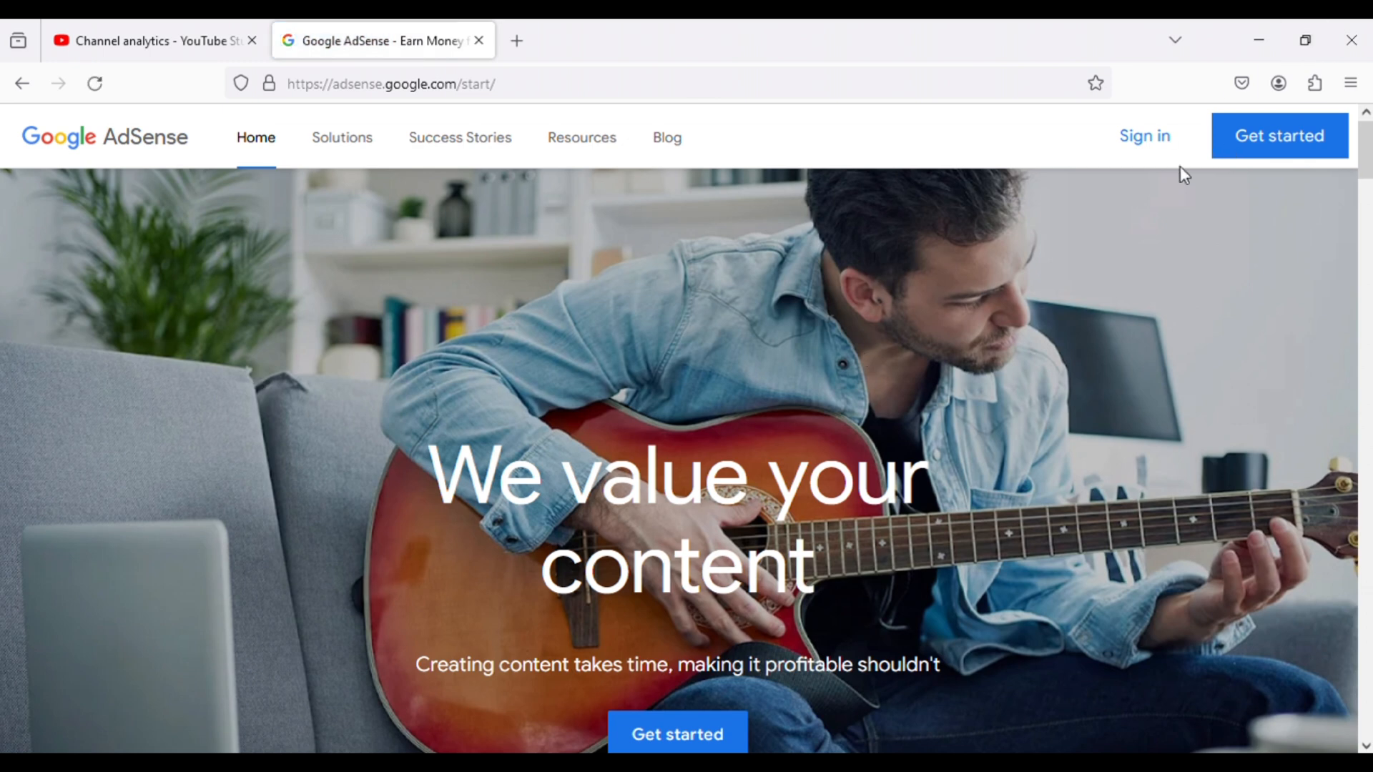
{"action": "left_click", "coordinate": [1155, 151]}
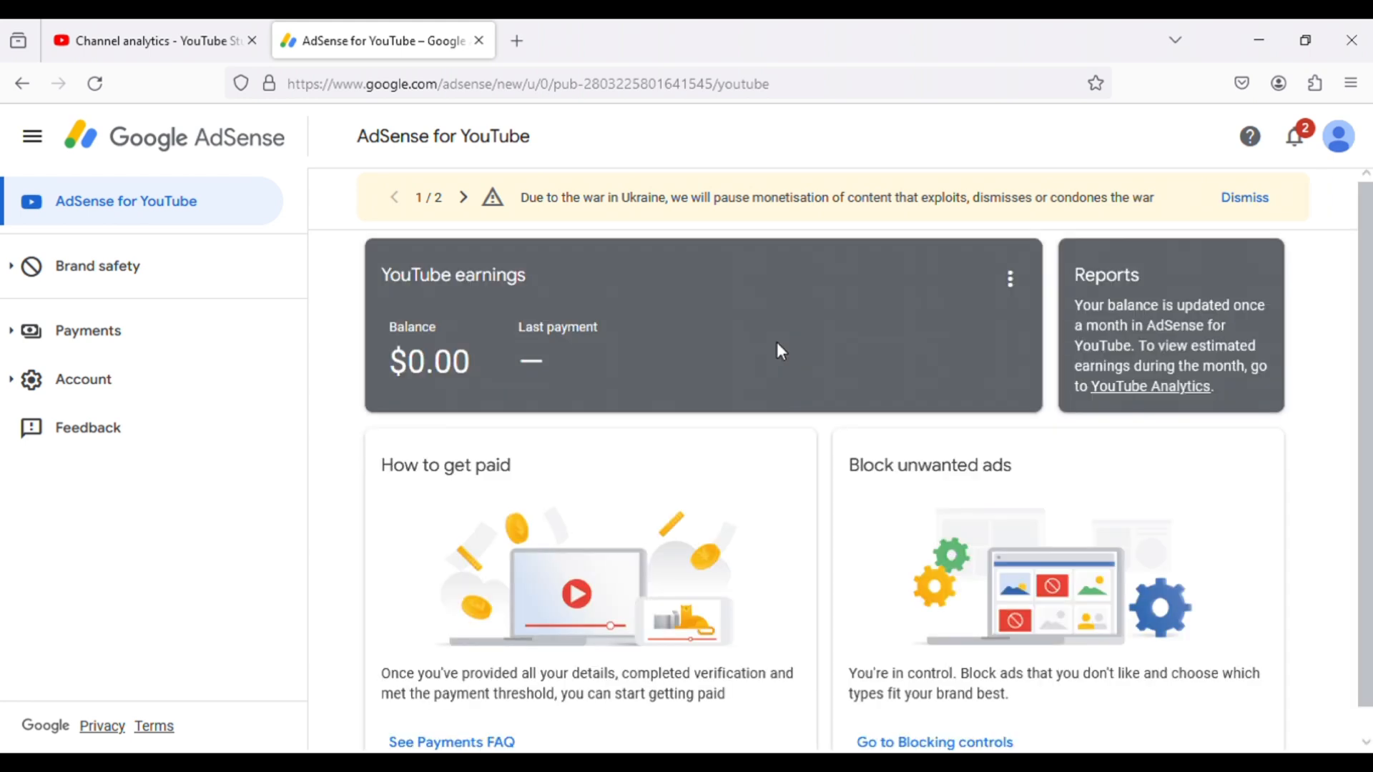
{"action": "left_click", "coordinate": [464, 198]}
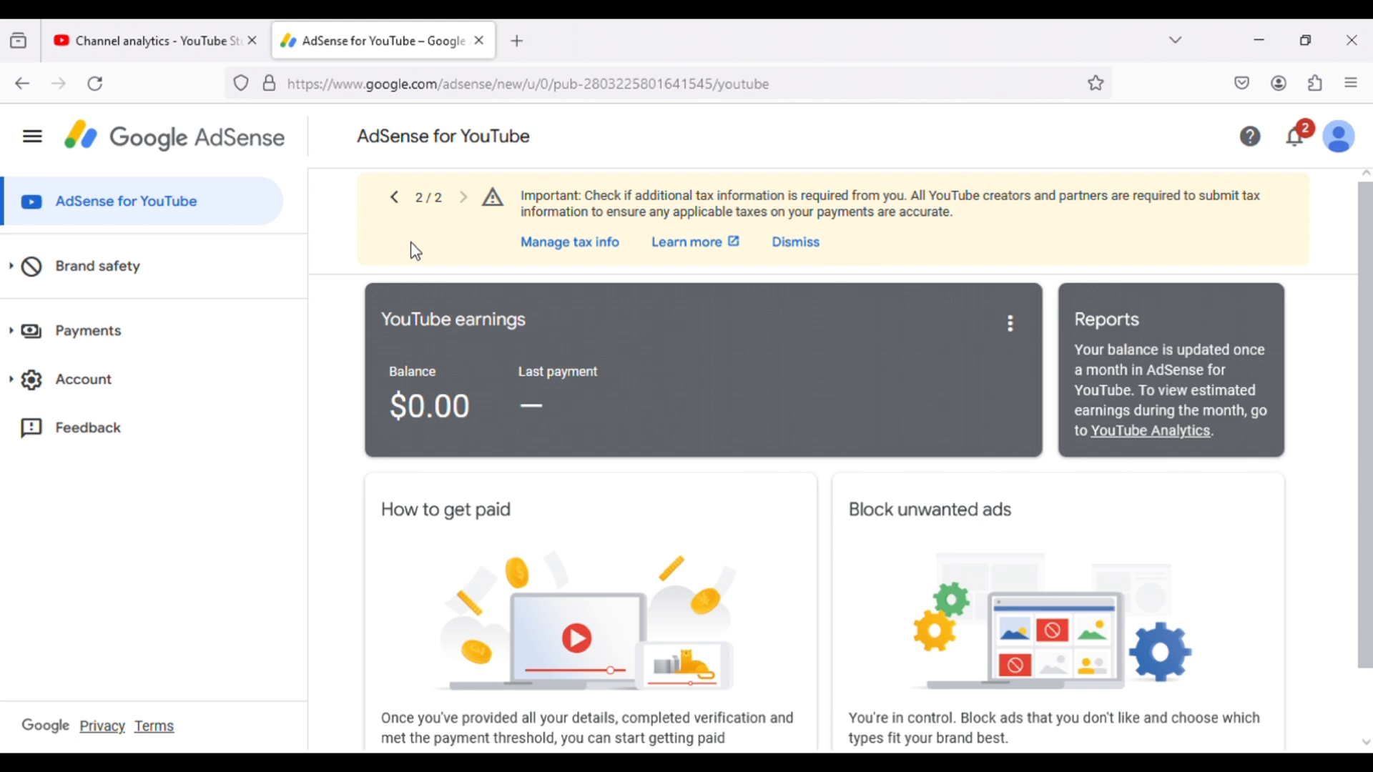
{"action": "left_click", "coordinate": [577, 243]}
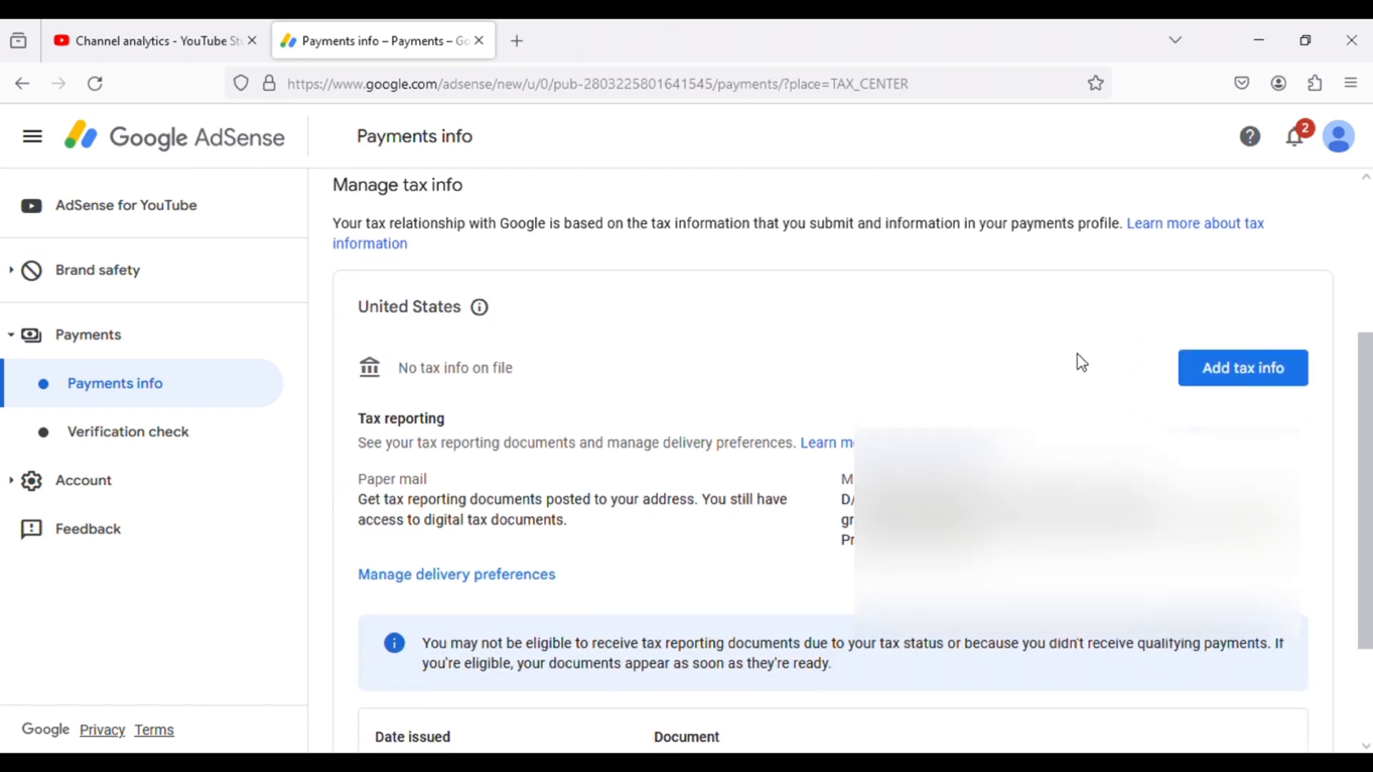
- Start the United States tax info form, allowing the AdSense site's blocked pop-up windows in the browser
{"action": "left_click", "coordinate": [1264, 389]}
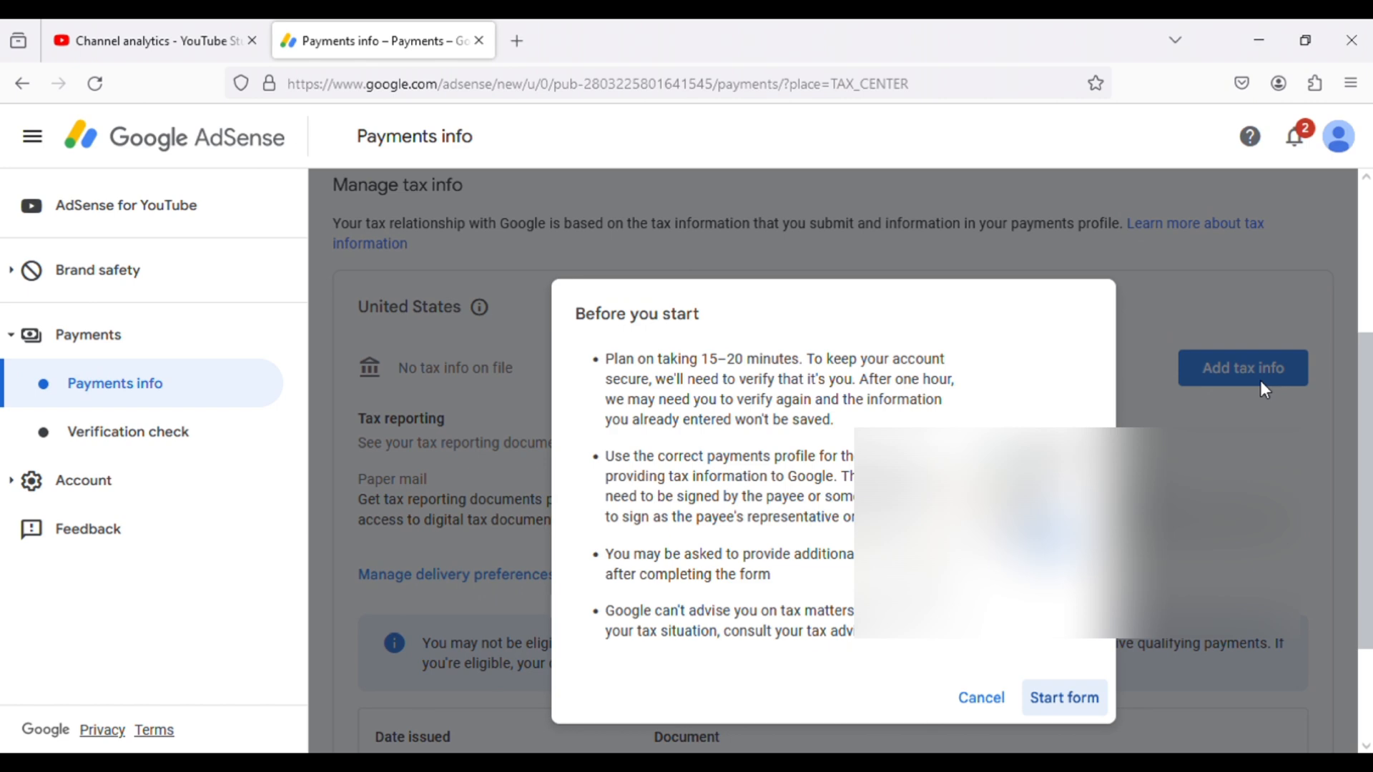
{"action": "left_click", "coordinate": [1064, 699]}
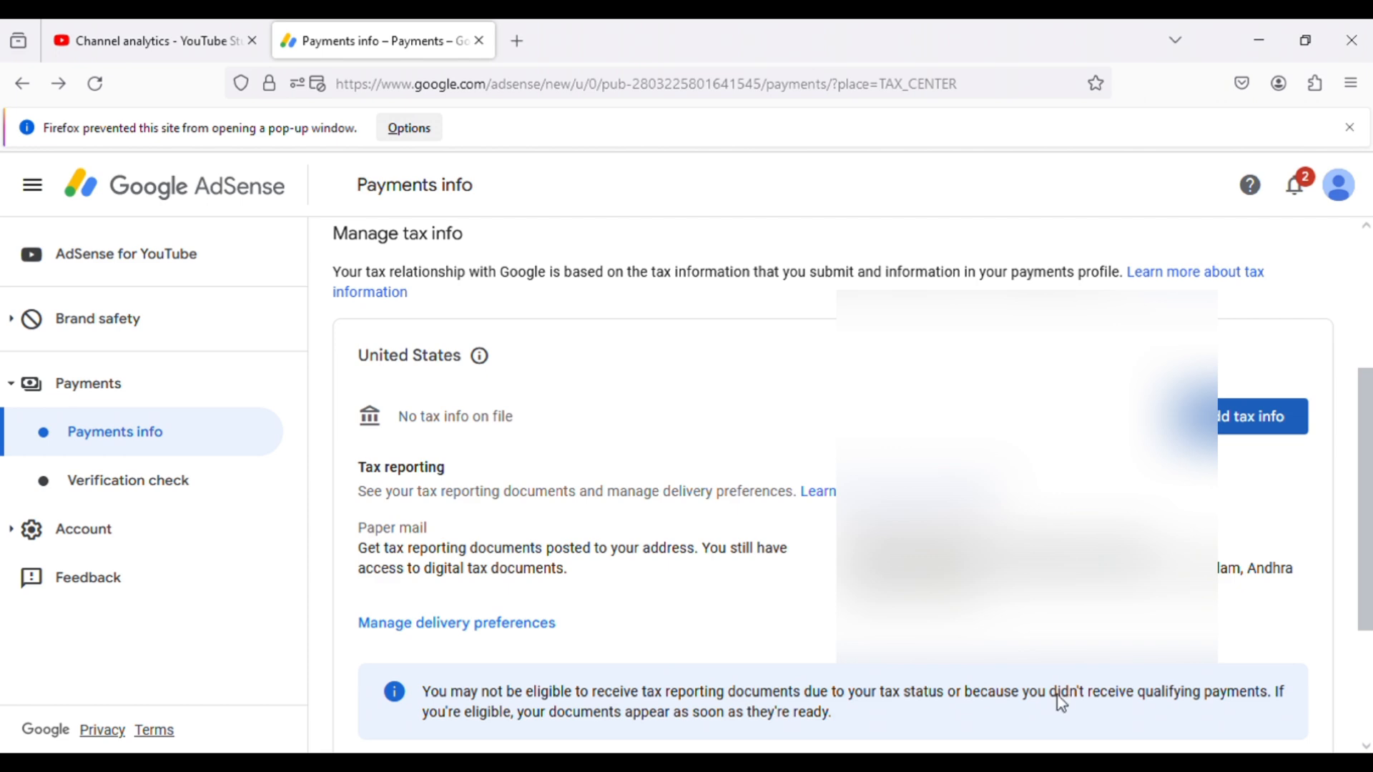
{"action": "scroll", "coordinate": [1059, 699], "scroll_direction": "down", "scroll_amount": 3}
{"action": "left_click", "coordinate": [1241, 233]}
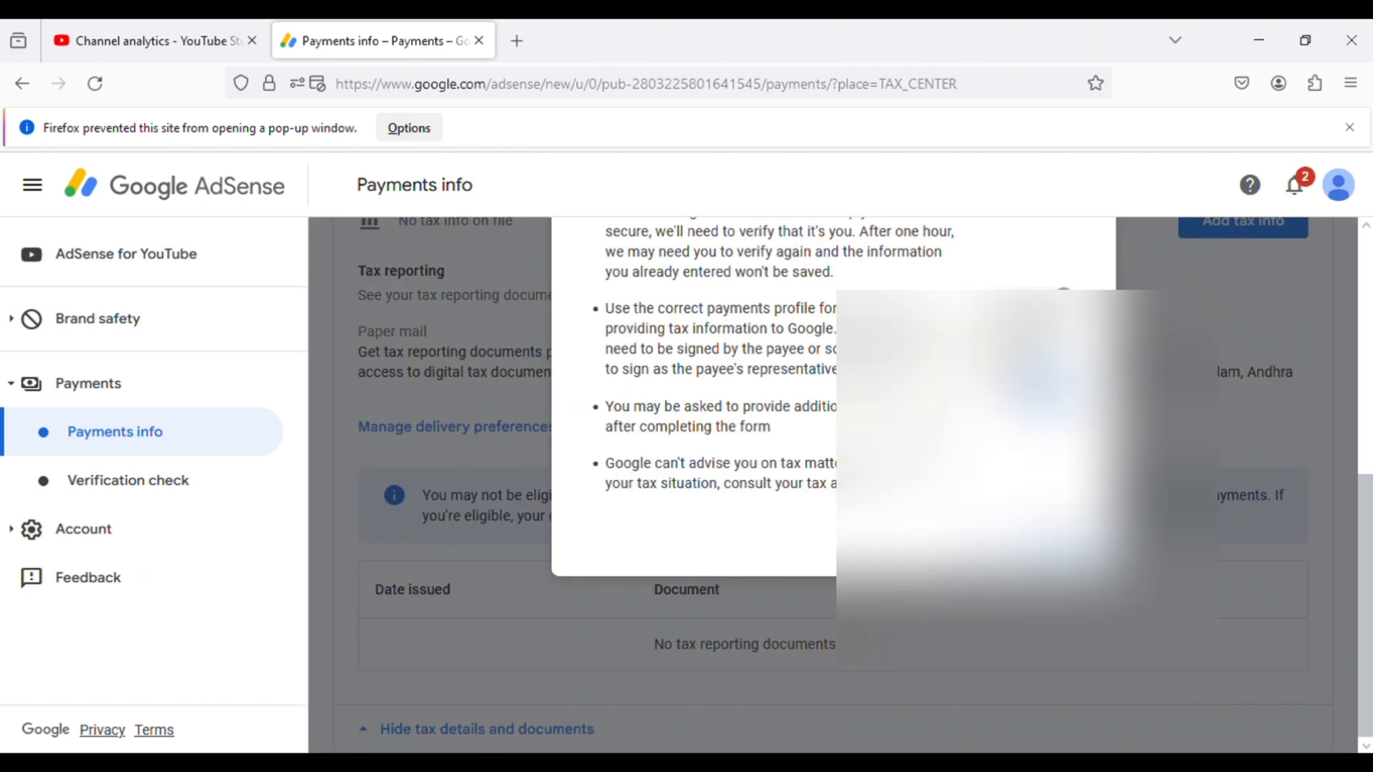
{"action": "left_click", "coordinate": [1065, 539]}
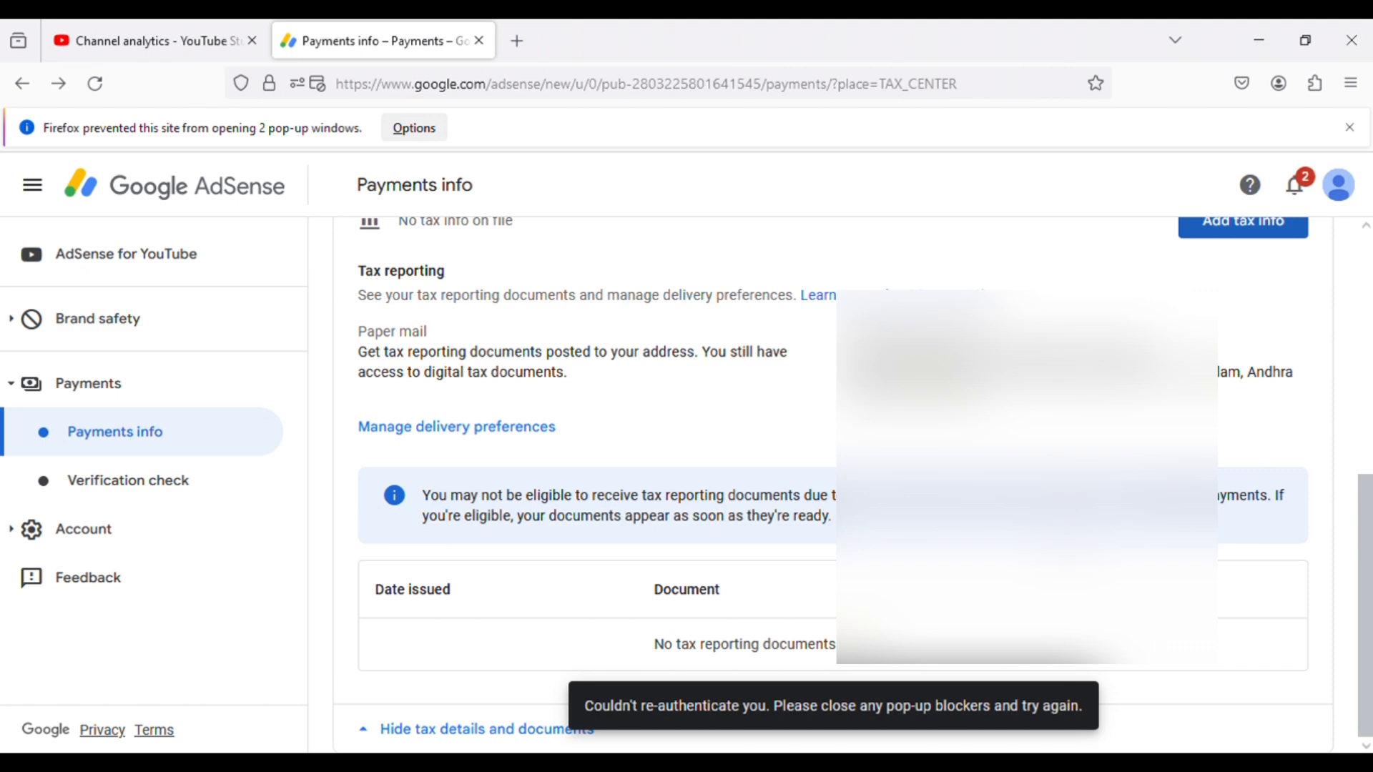
{"action": "left_click", "coordinate": [412, 129]}
{"action": "left_click", "coordinate": [453, 159]}
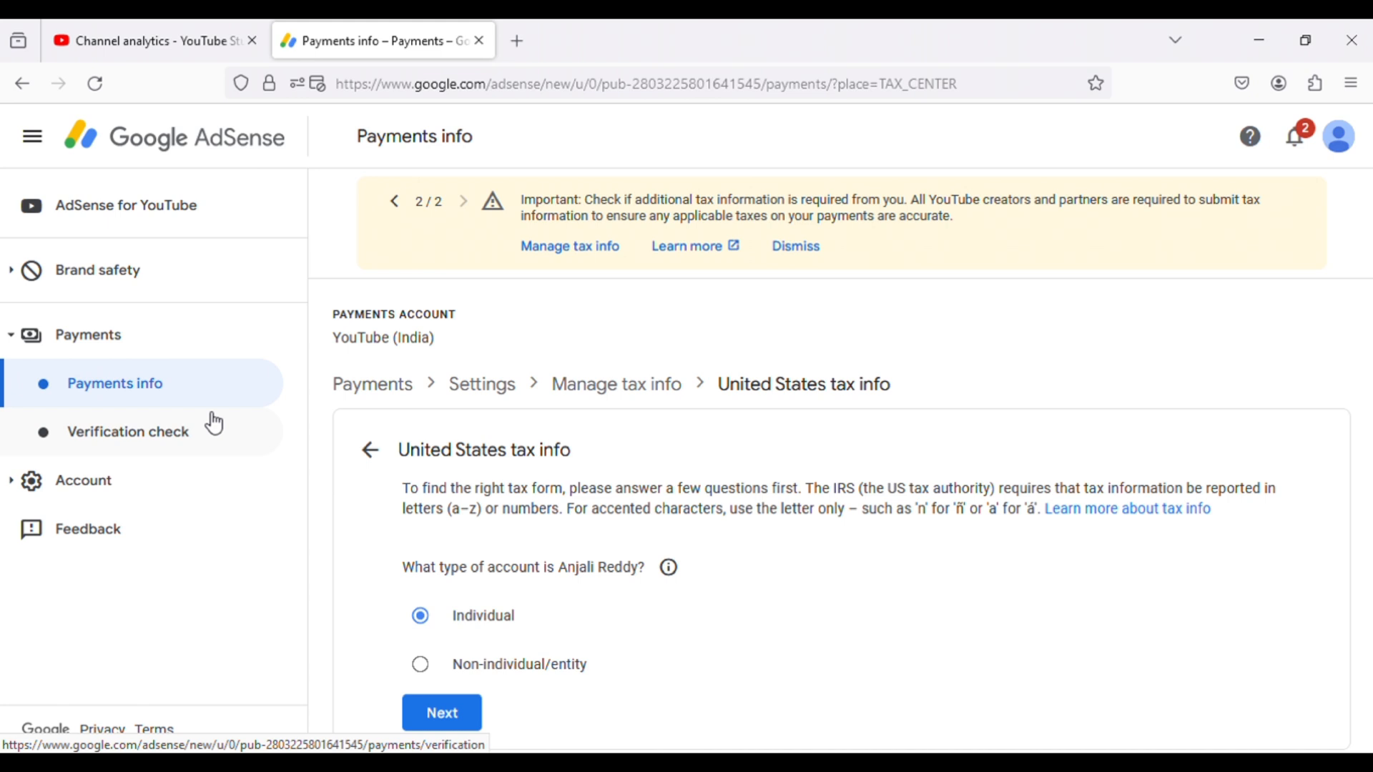
- Declare the account type as Individual and answer No to being a citizen or resident of the United States
{"action": "left_click", "coordinate": [446, 718]}
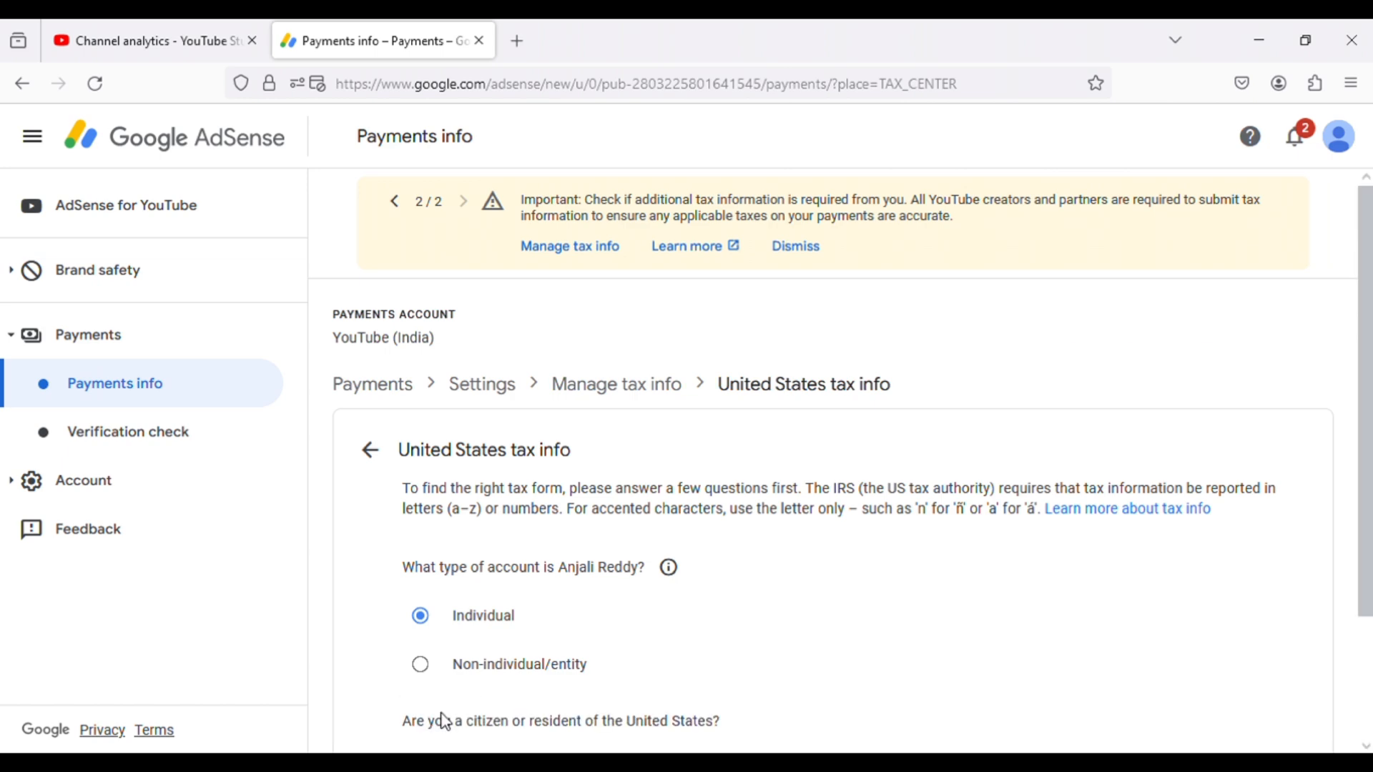
{"action": "scroll", "coordinate": [353, 635], "scroll_direction": "down", "scroll_amount": 2}
{"action": "left_click", "coordinate": [423, 671]}
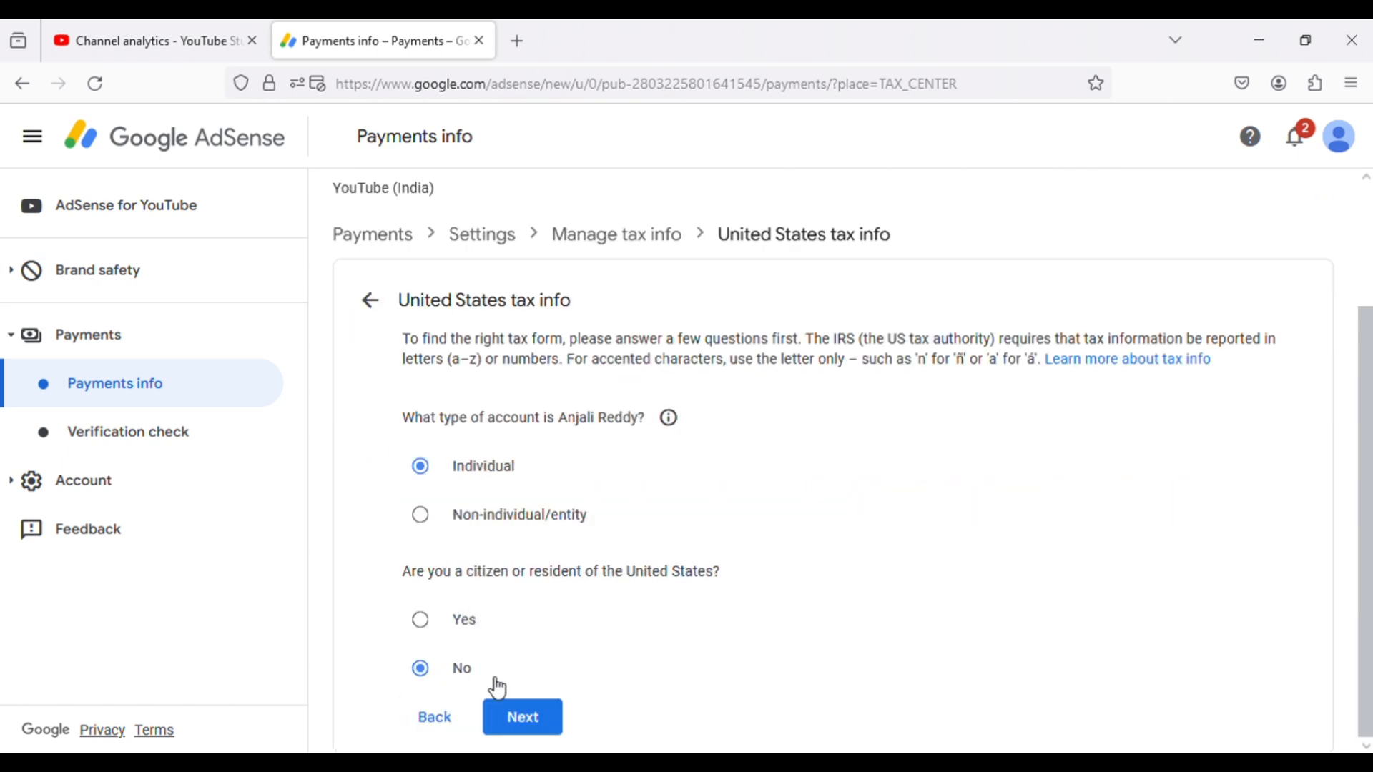
{"action": "left_click", "coordinate": [537, 726]}
- Choose W-8BEN as the W-8 tax form type and start the form
{"action": "scroll", "coordinate": [565, 687], "scroll_direction": "down", "scroll_amount": 2}
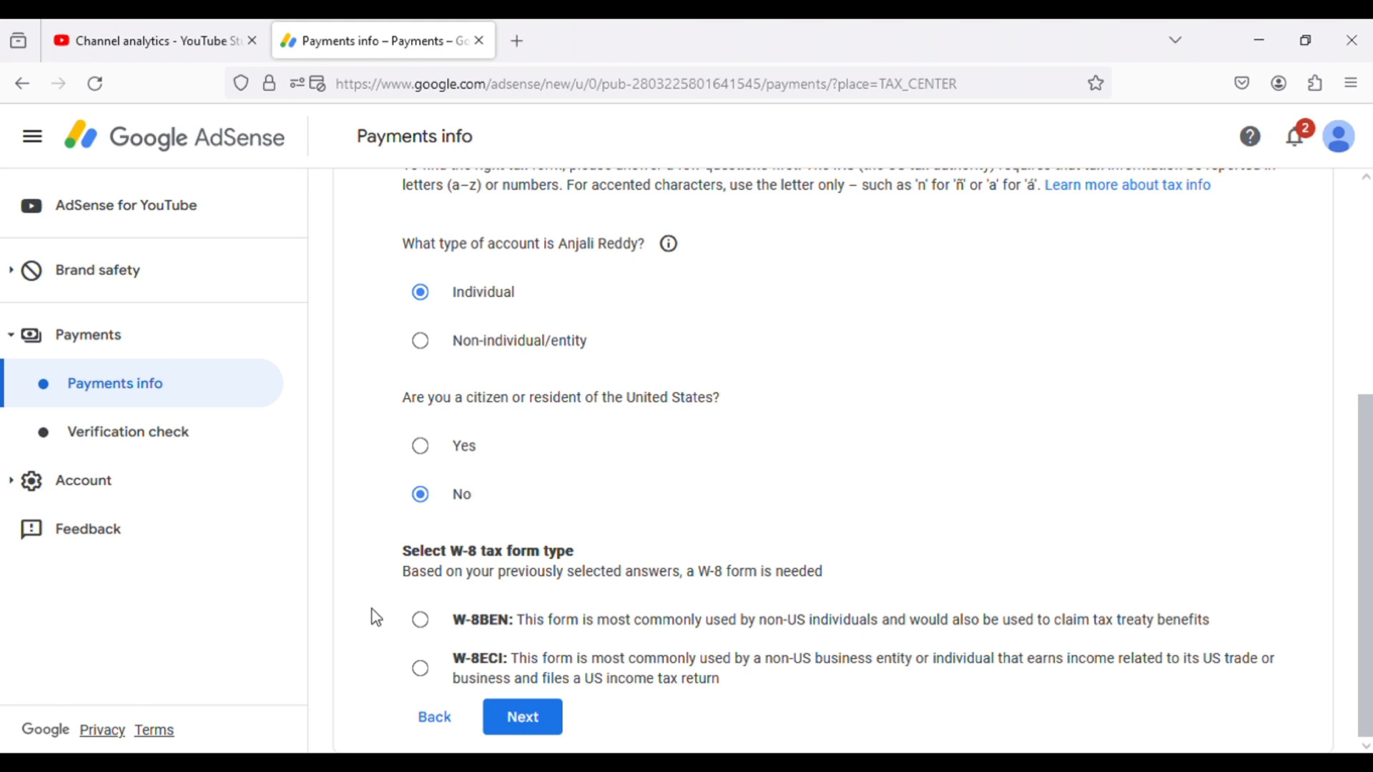
{"action": "left_click", "coordinate": [428, 629]}
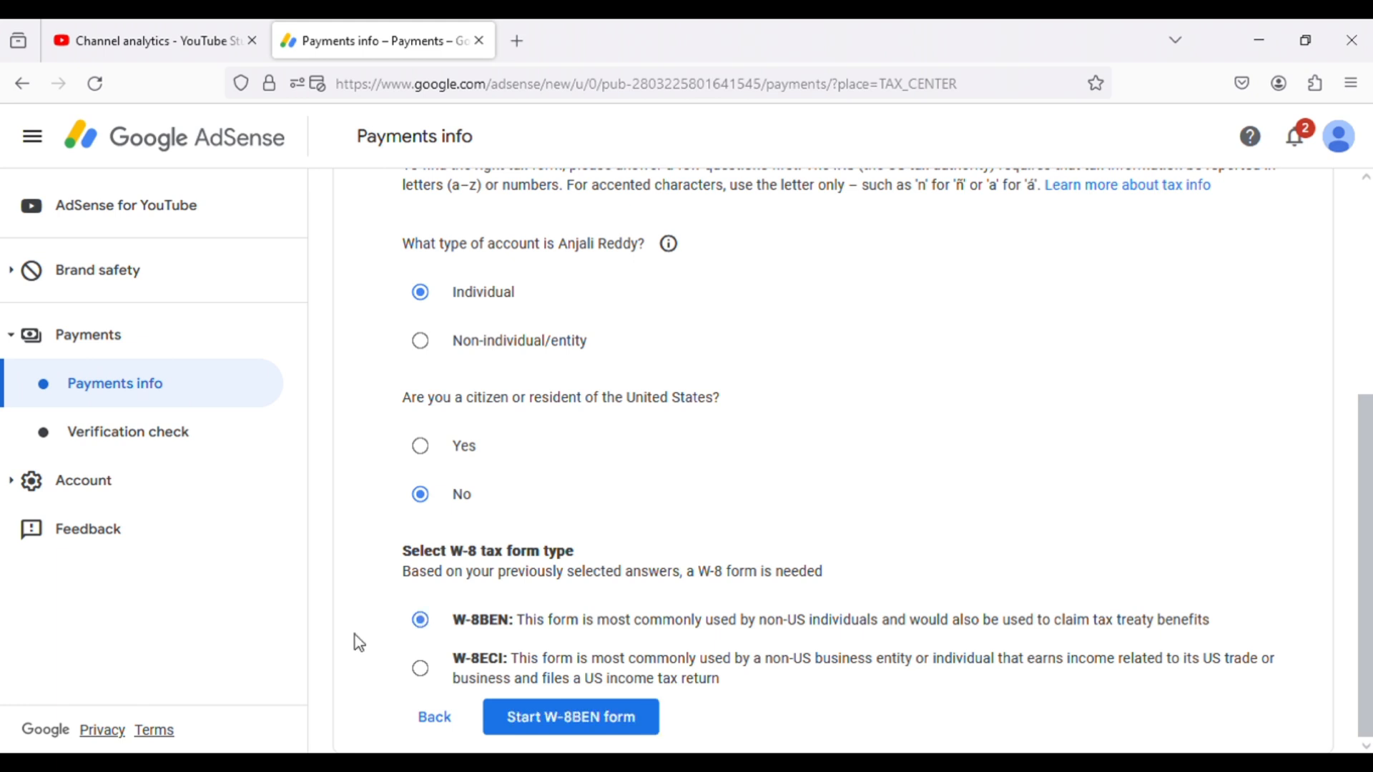
{"action": "left_click", "coordinate": [572, 719]}
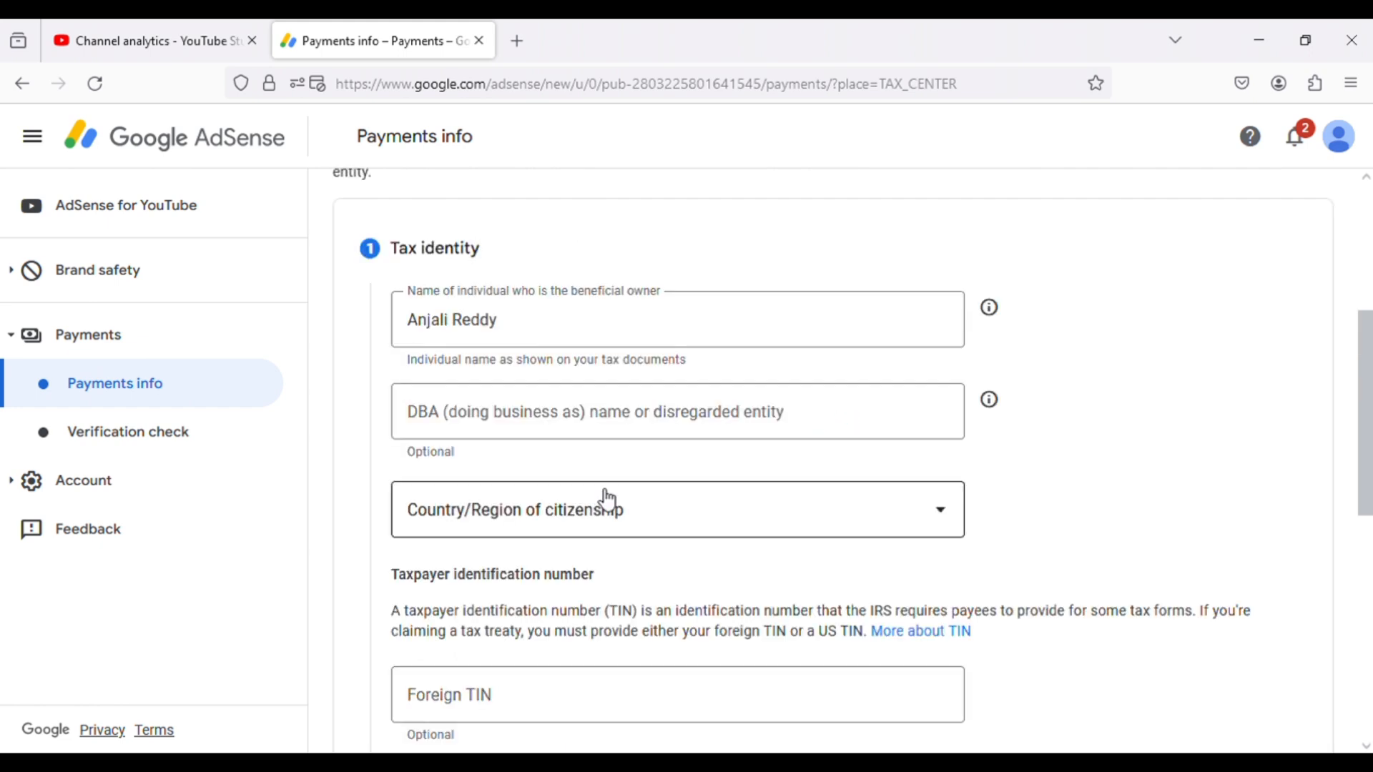
- Set the country/region of citizenship to India in the Tax identity section
{"action": "left_click", "coordinate": [609, 509]}
{"action": "key", "text": "i"}
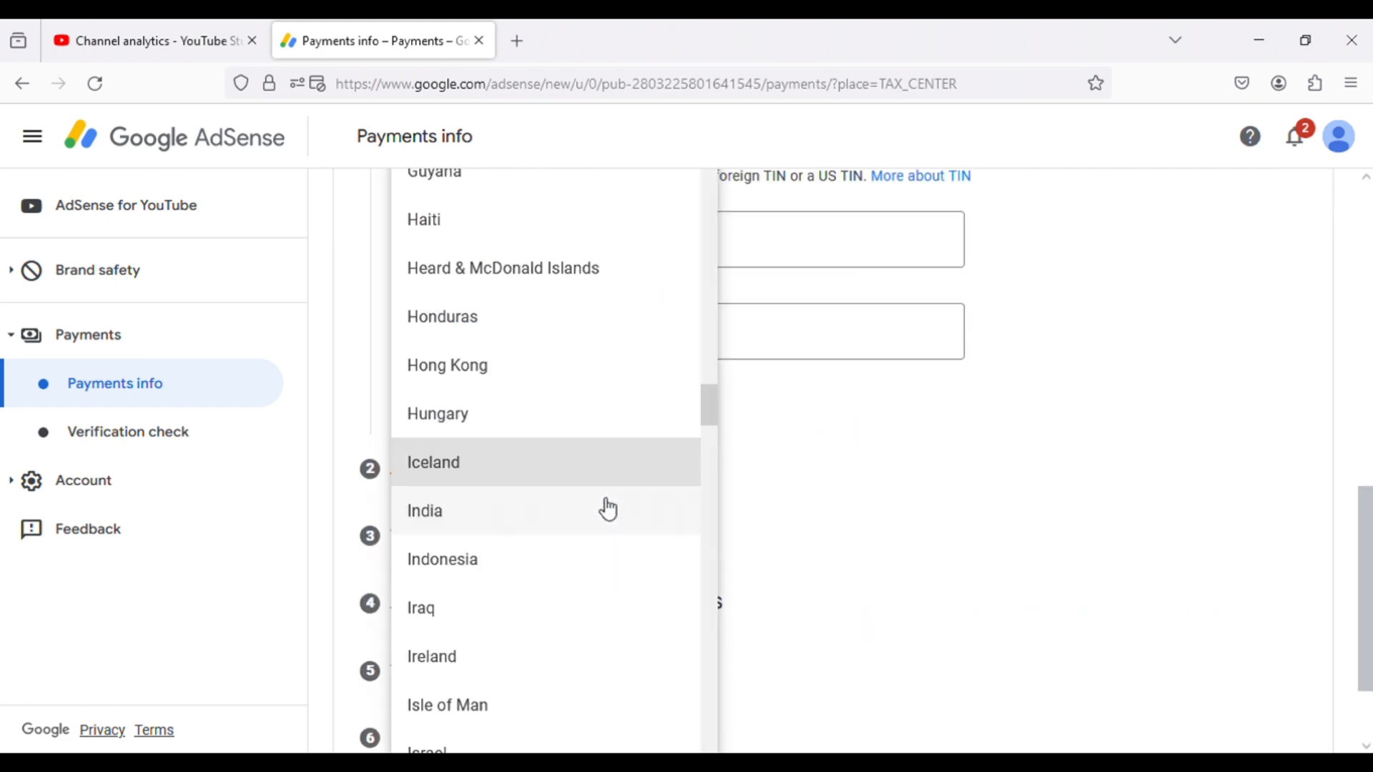
{"action": "left_click", "coordinate": [537, 533]}
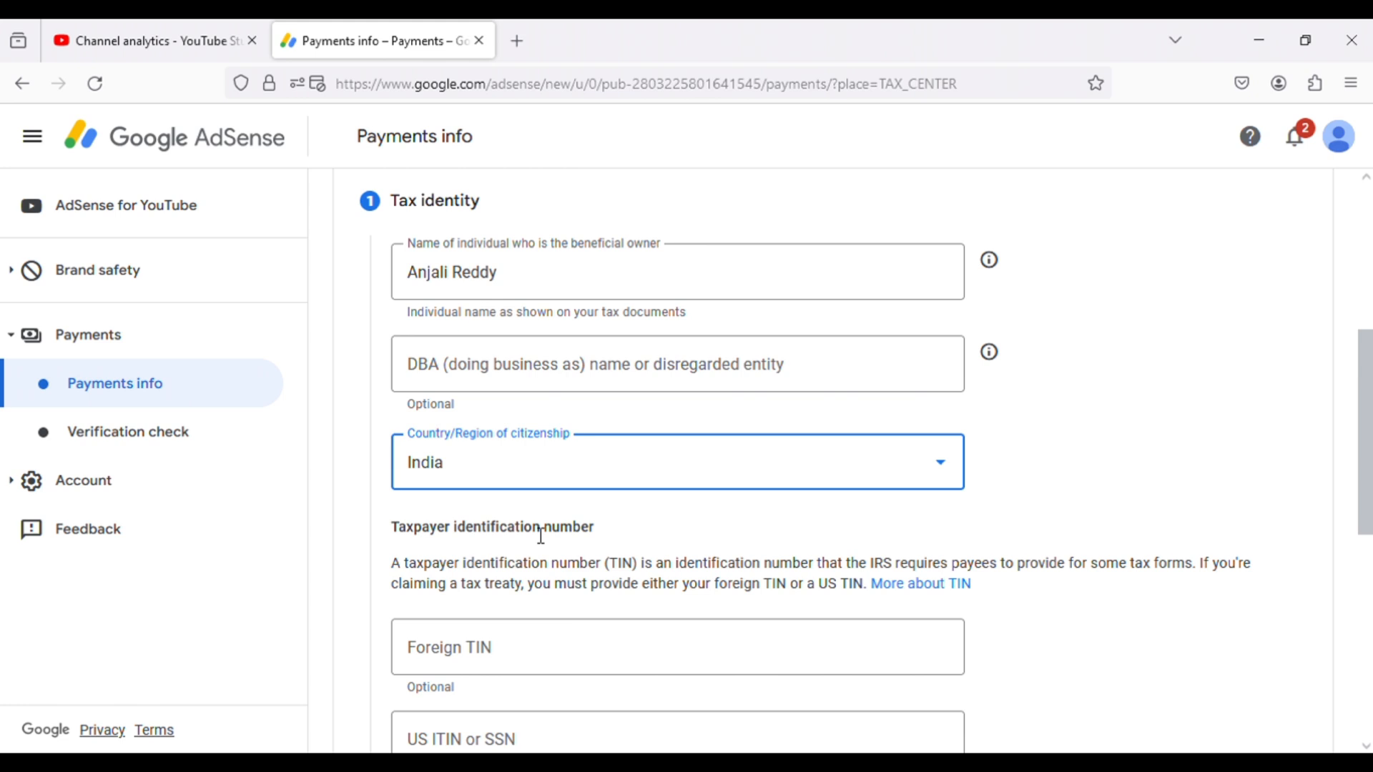
{"action": "left_click", "coordinate": [1070, 415]}
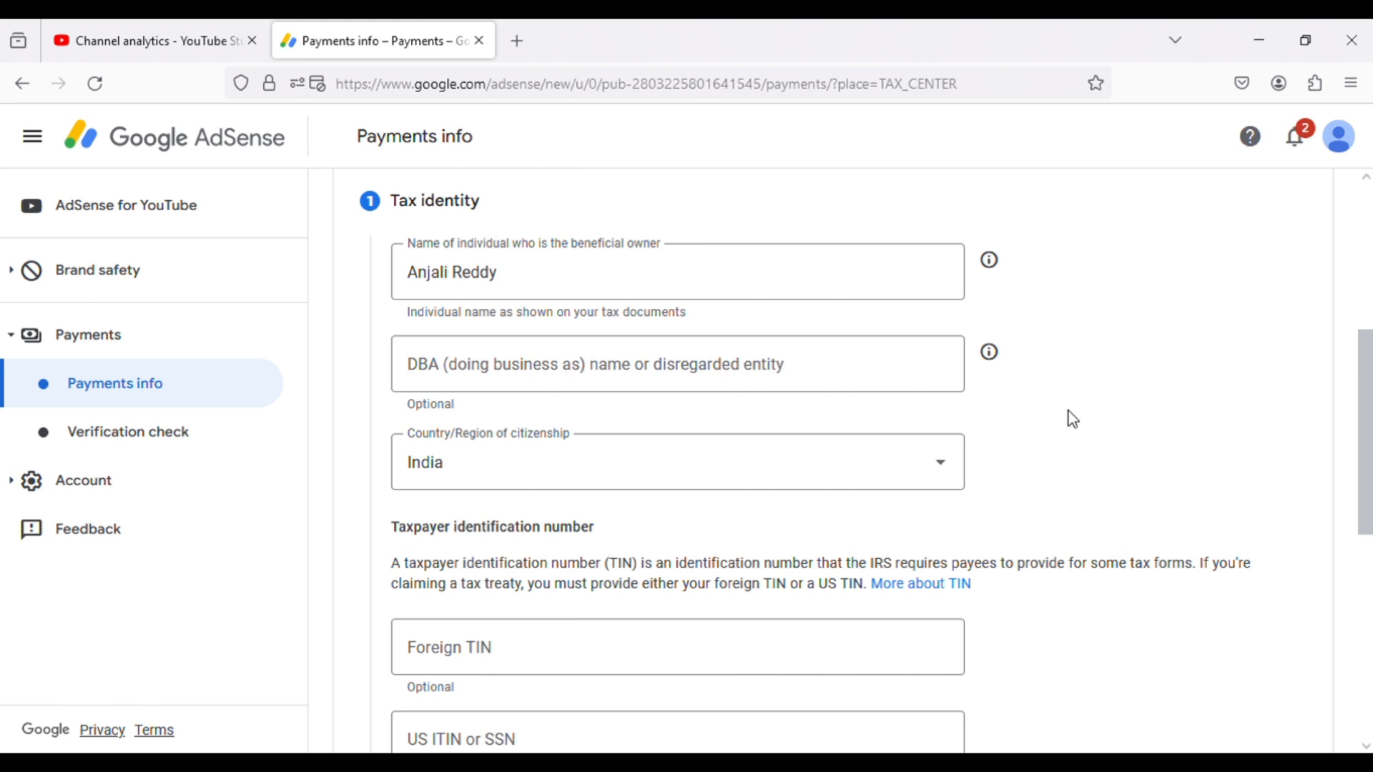
- Enter the foreign taxpayer identification number (TIN) and submit the Tax identity section
{"action": "scroll", "coordinate": [1069, 415], "scroll_direction": "down", "scroll_amount": 3}
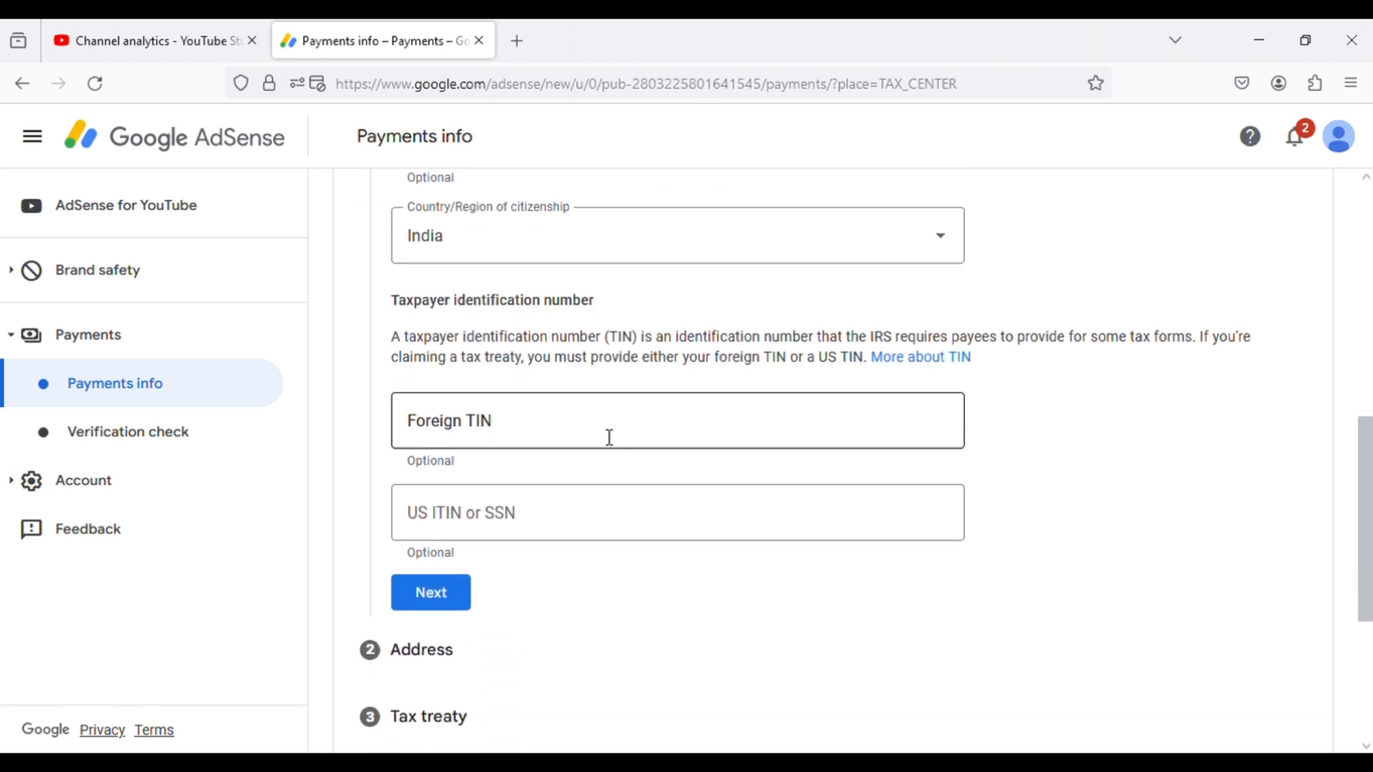
{"action": "left_click", "coordinate": [570, 432]}
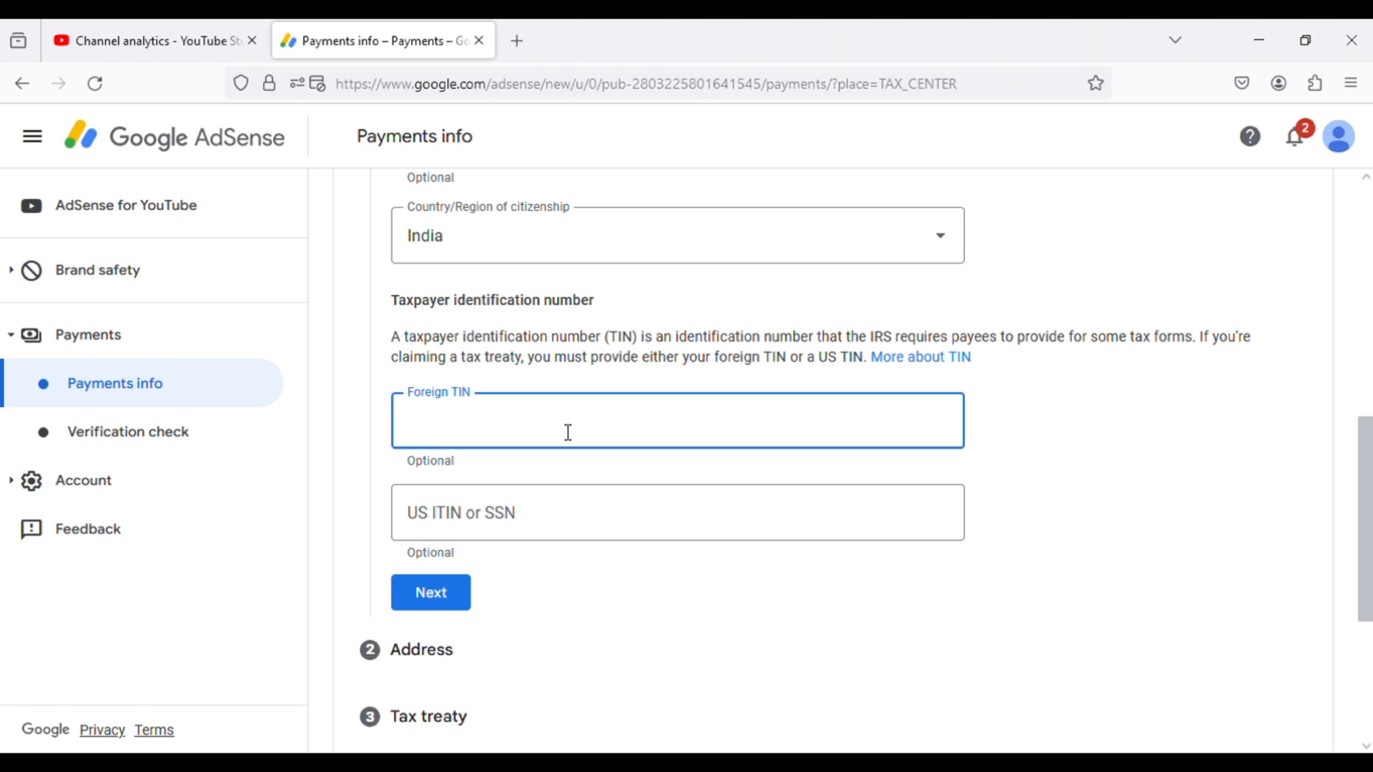
{"action": "scroll", "coordinate": [383, 484], "scroll_direction": "up", "scroll_amount": 1}
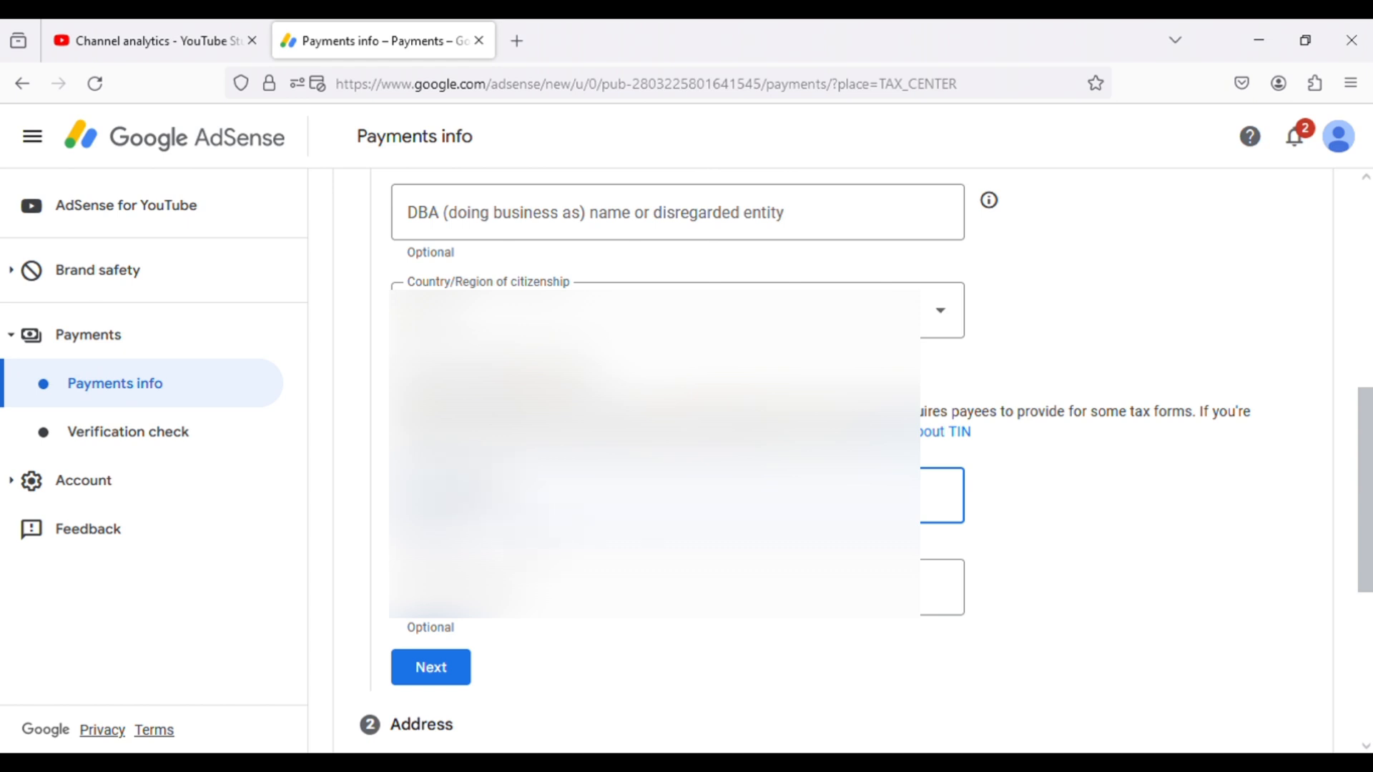
{"action": "scroll", "coordinate": [533, 672], "scroll_direction": "down", "scroll_amount": 5}
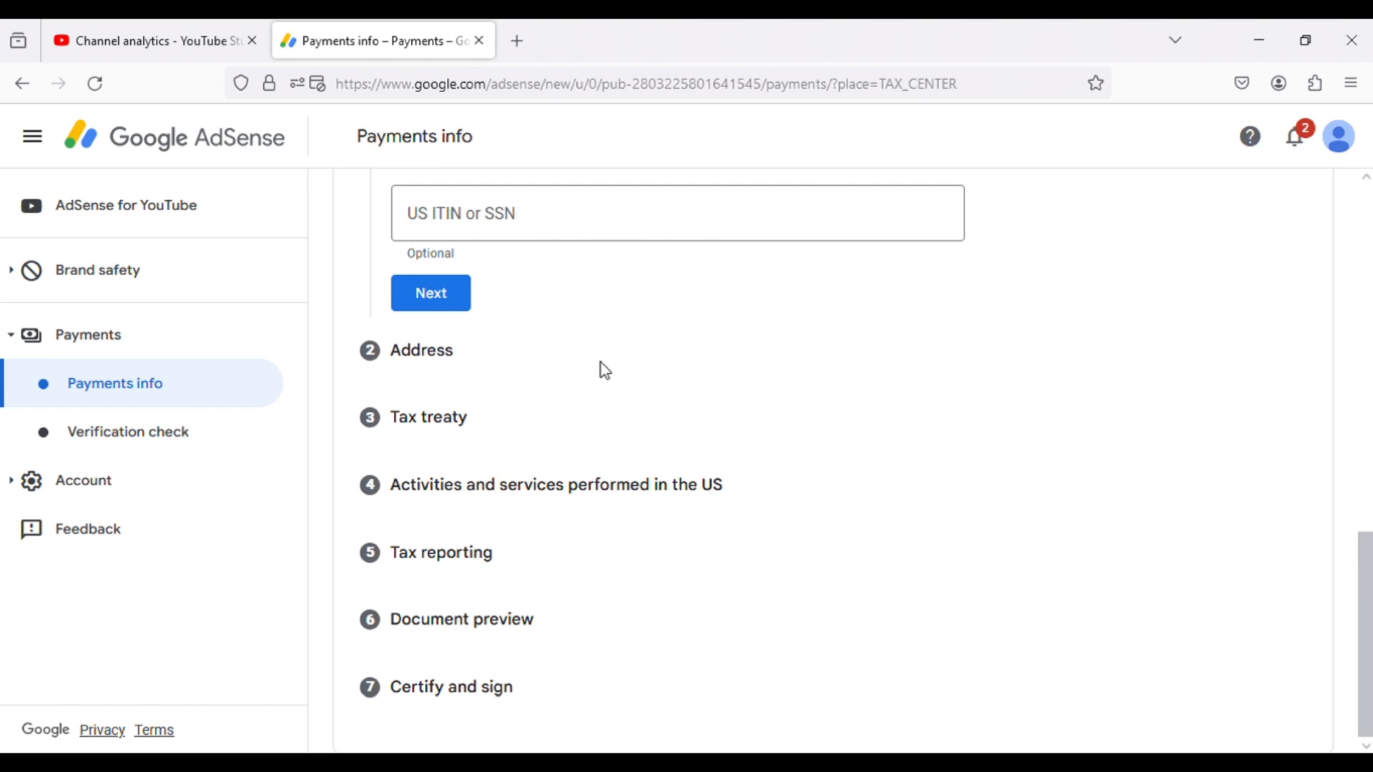
{"action": "scroll", "coordinate": [601, 363], "scroll_direction": "up", "scroll_amount": 4}
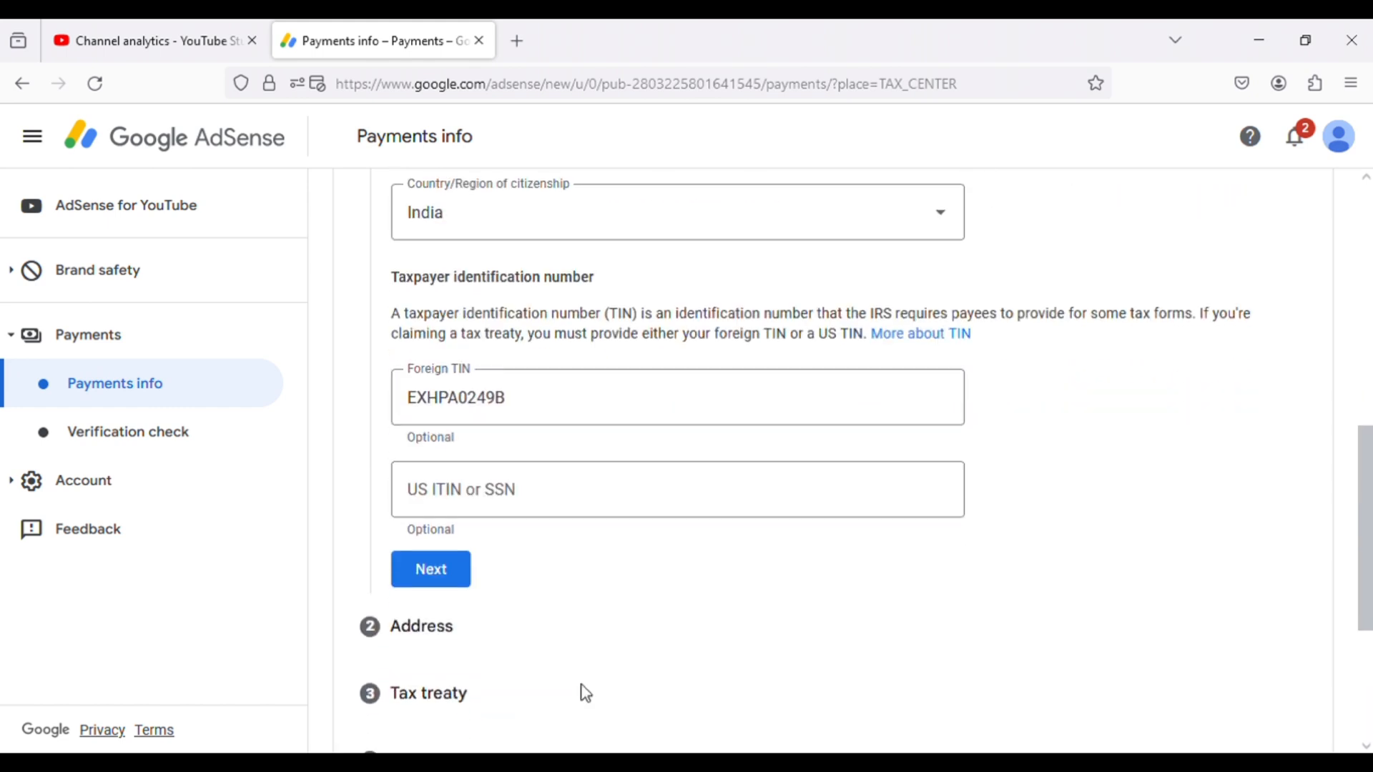
{"action": "left_click", "coordinate": [431, 568]}
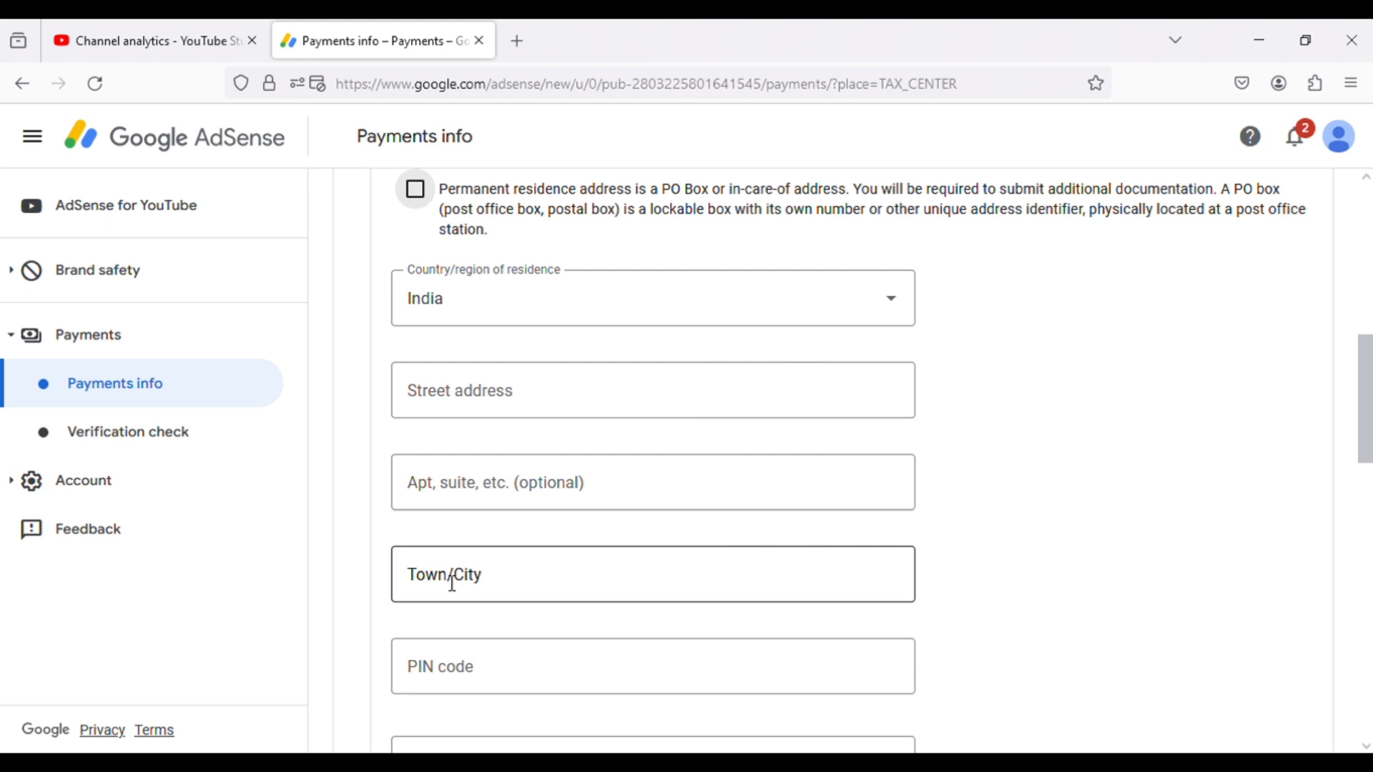
- Fill in the permanent residence address, mark the postal address as the same, and submit the Address section
{"action": "scroll", "coordinate": [1001, 389], "scroll_direction": "up", "scroll_amount": 3}
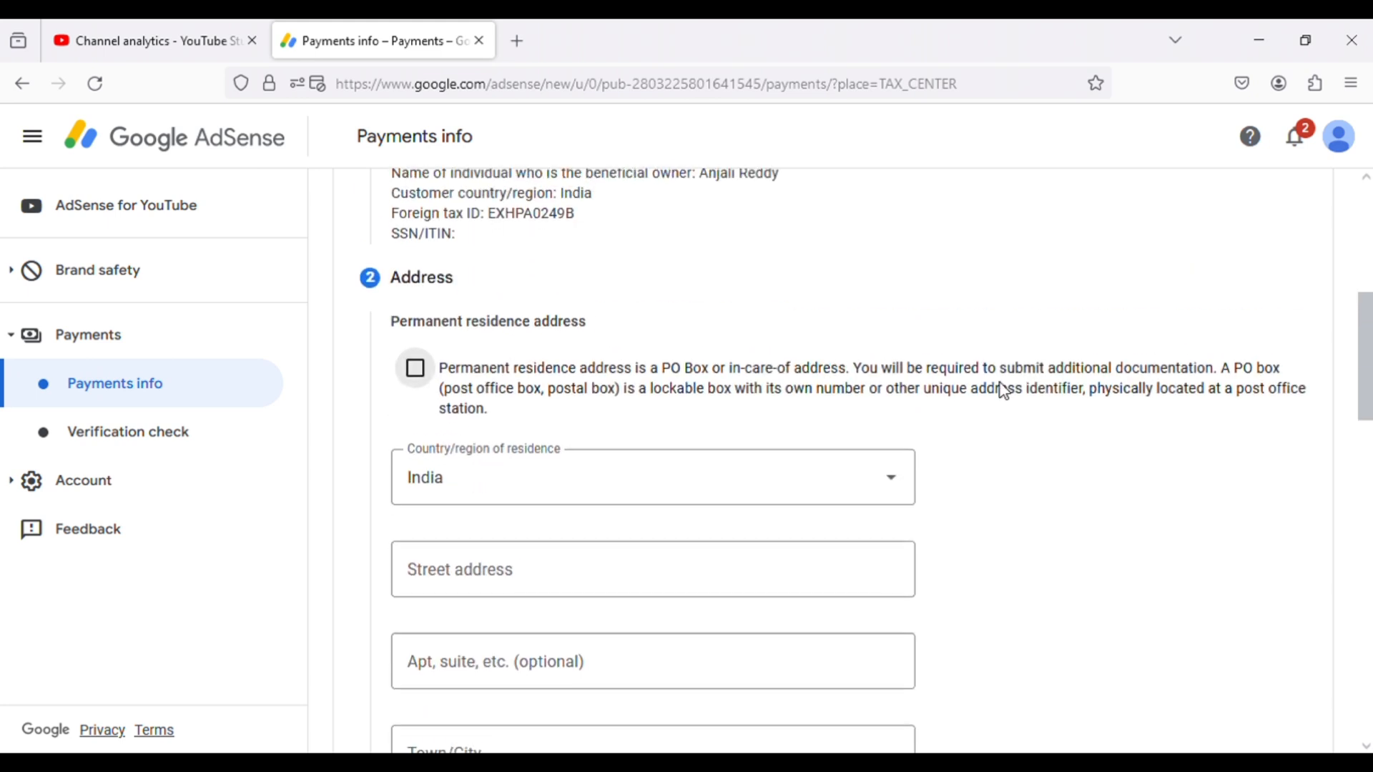
{"action": "left_click", "coordinate": [421, 385]}
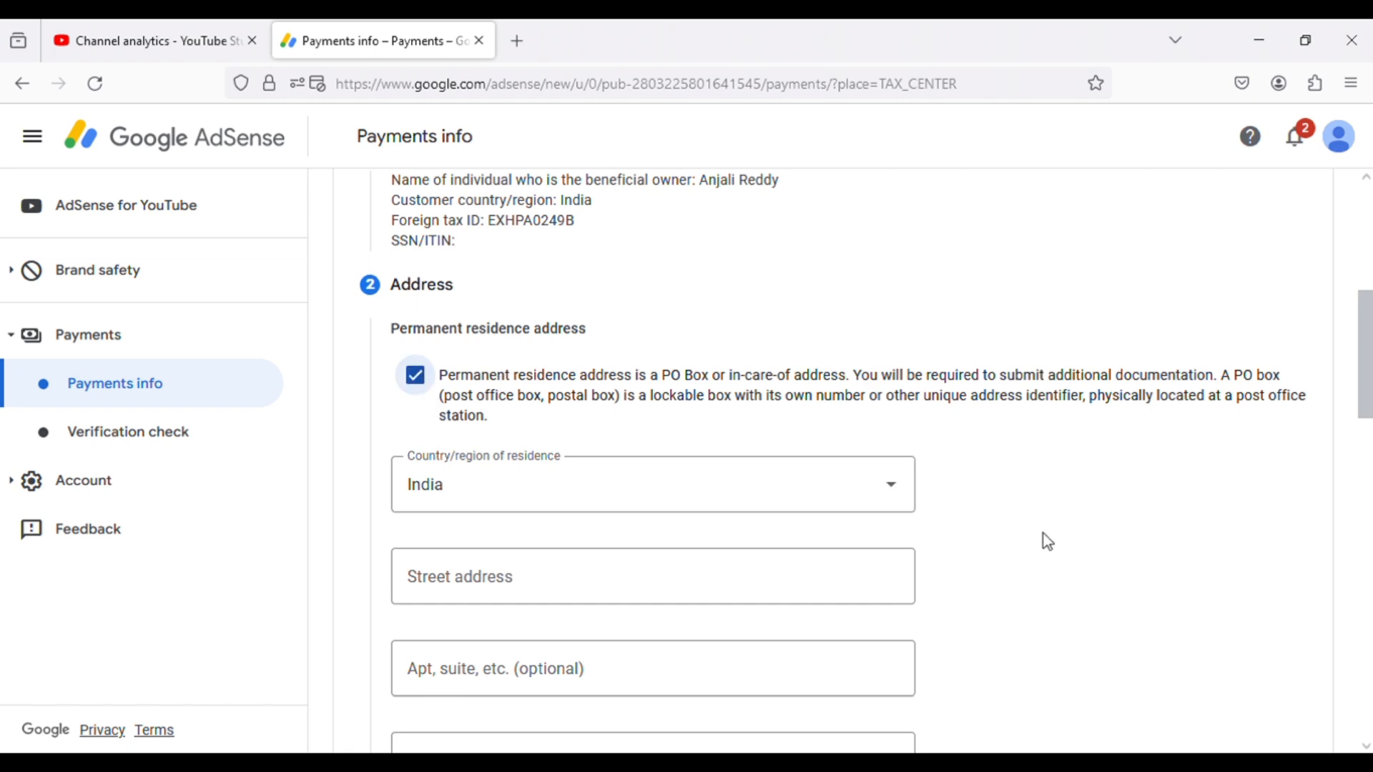
{"action": "scroll", "coordinate": [1048, 541], "scroll_direction": "down", "scroll_amount": 8}
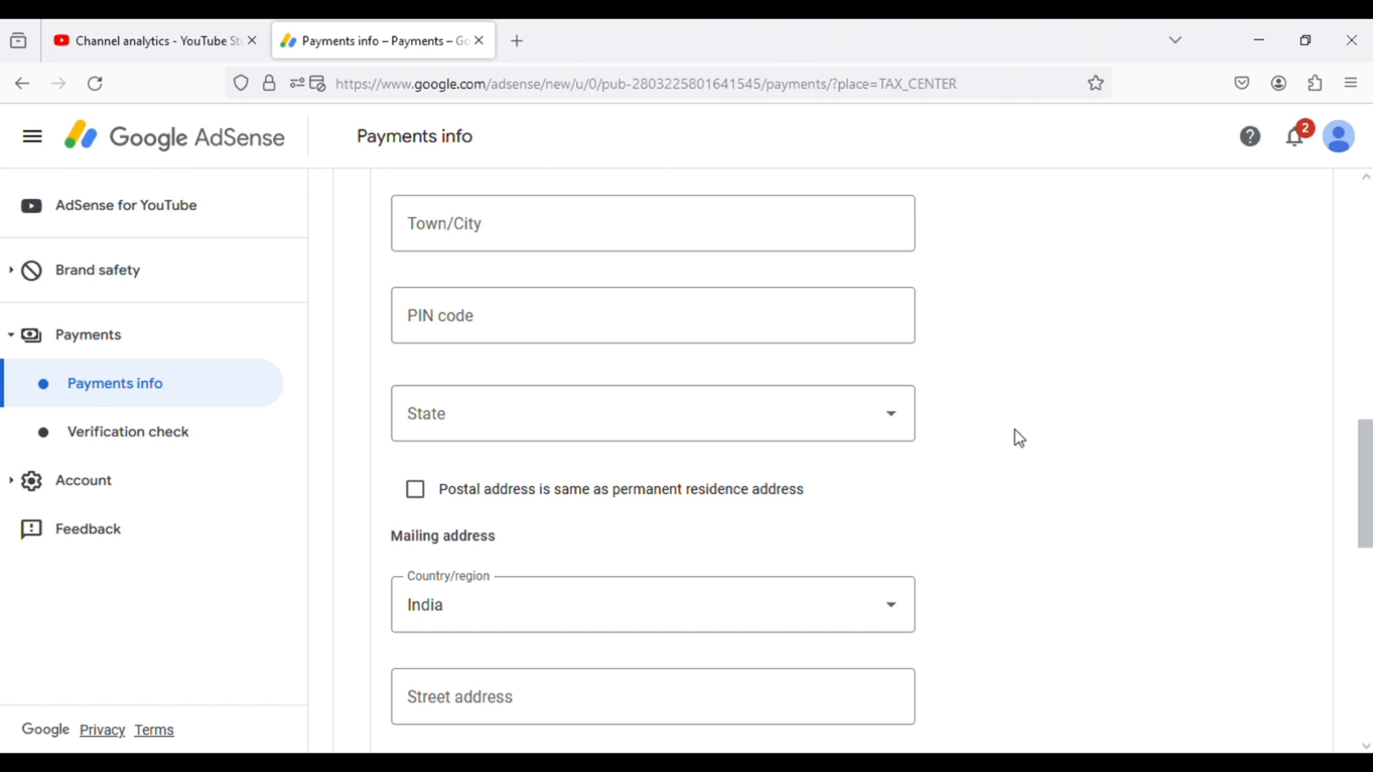
{"action": "scroll", "coordinate": [1019, 438], "scroll_direction": "up", "scroll_amount": 3}
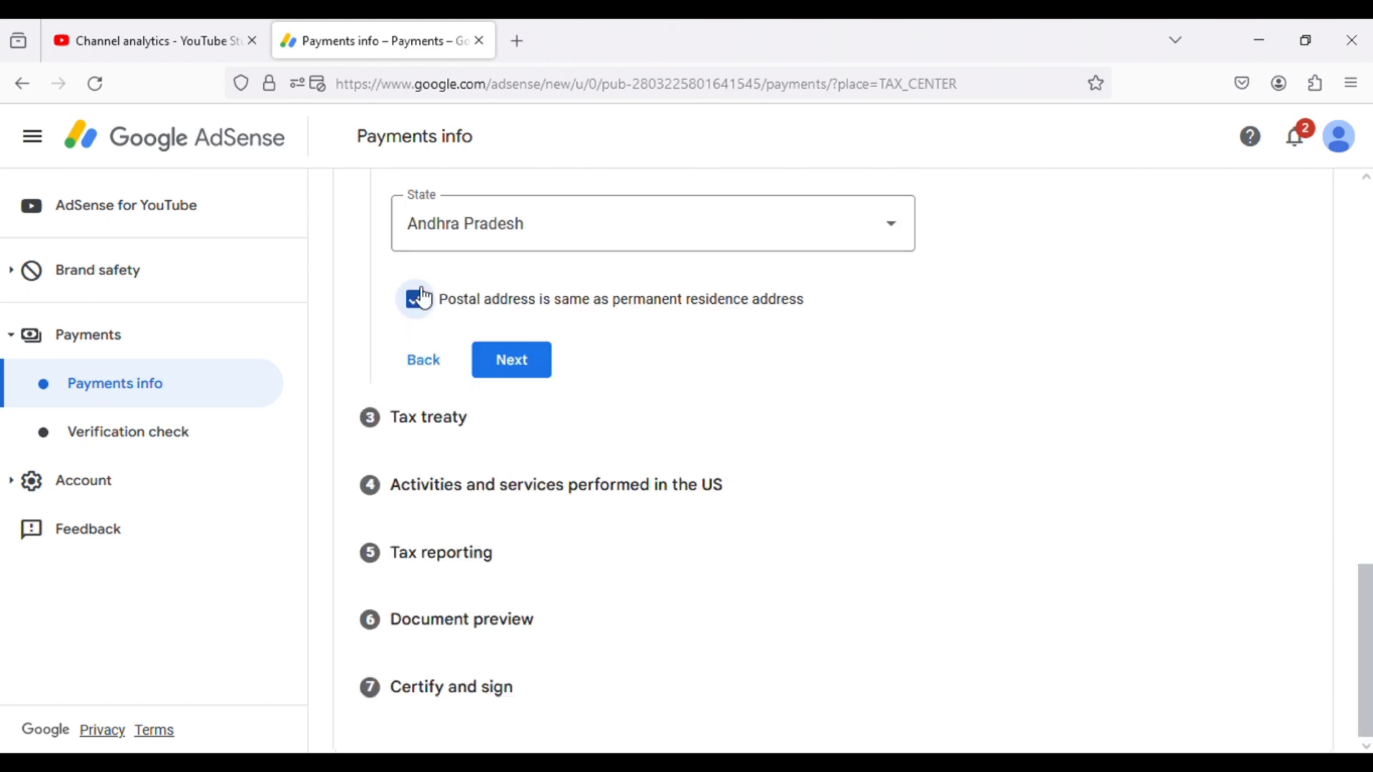
{"action": "left_click", "coordinate": [417, 304]}
{"action": "left_click", "coordinate": [522, 482]}
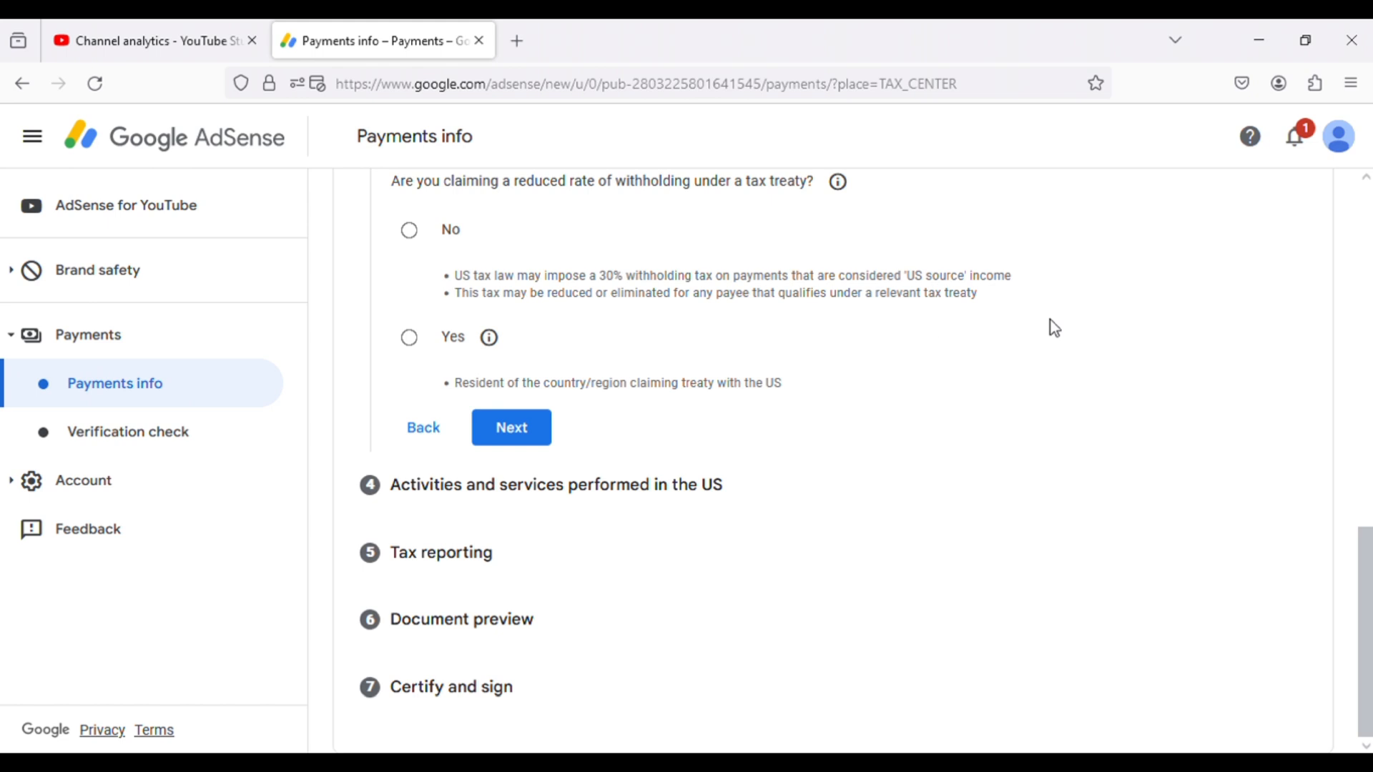
- Claim a reduced withholding rate under a tax treaty, confirming treaty residence with India as the country
{"action": "left_click", "coordinate": [410, 337]}
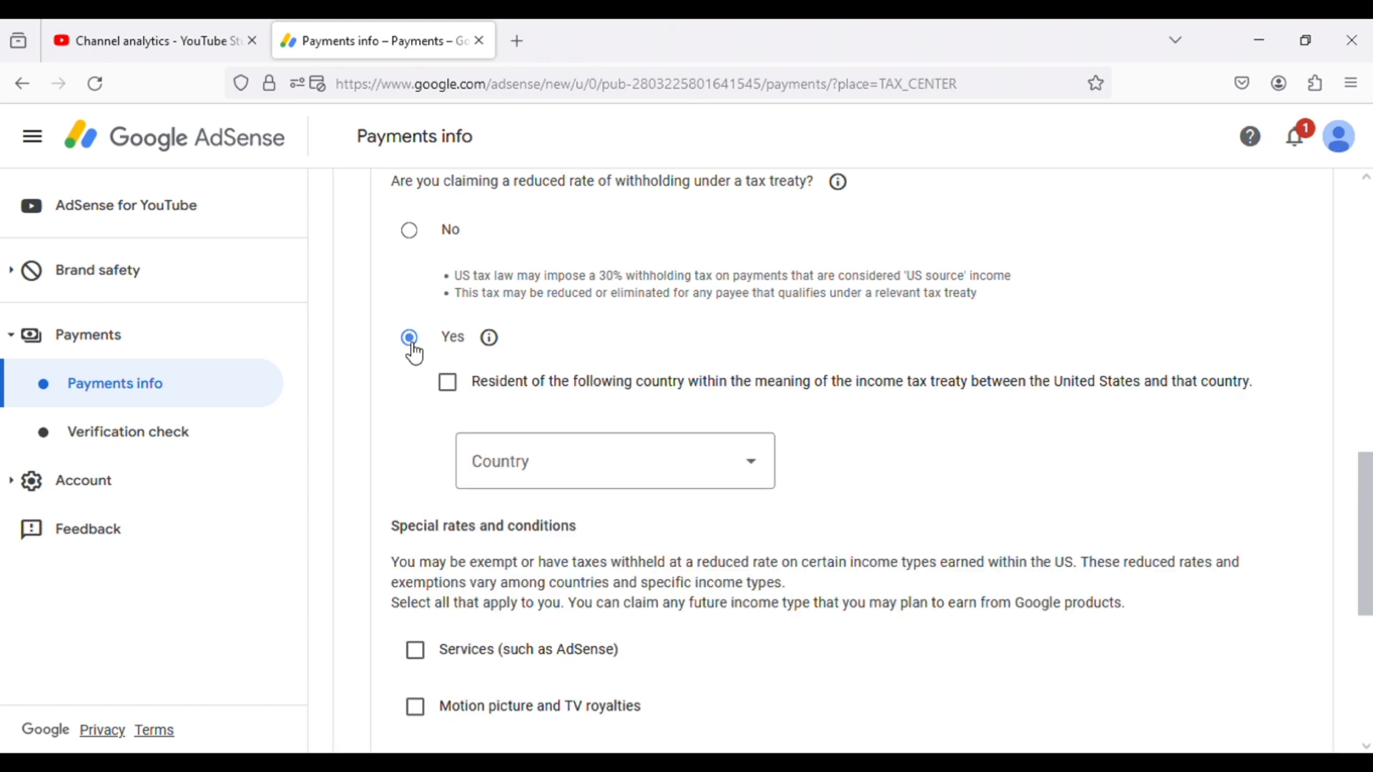
{"action": "left_click", "coordinate": [491, 349]}
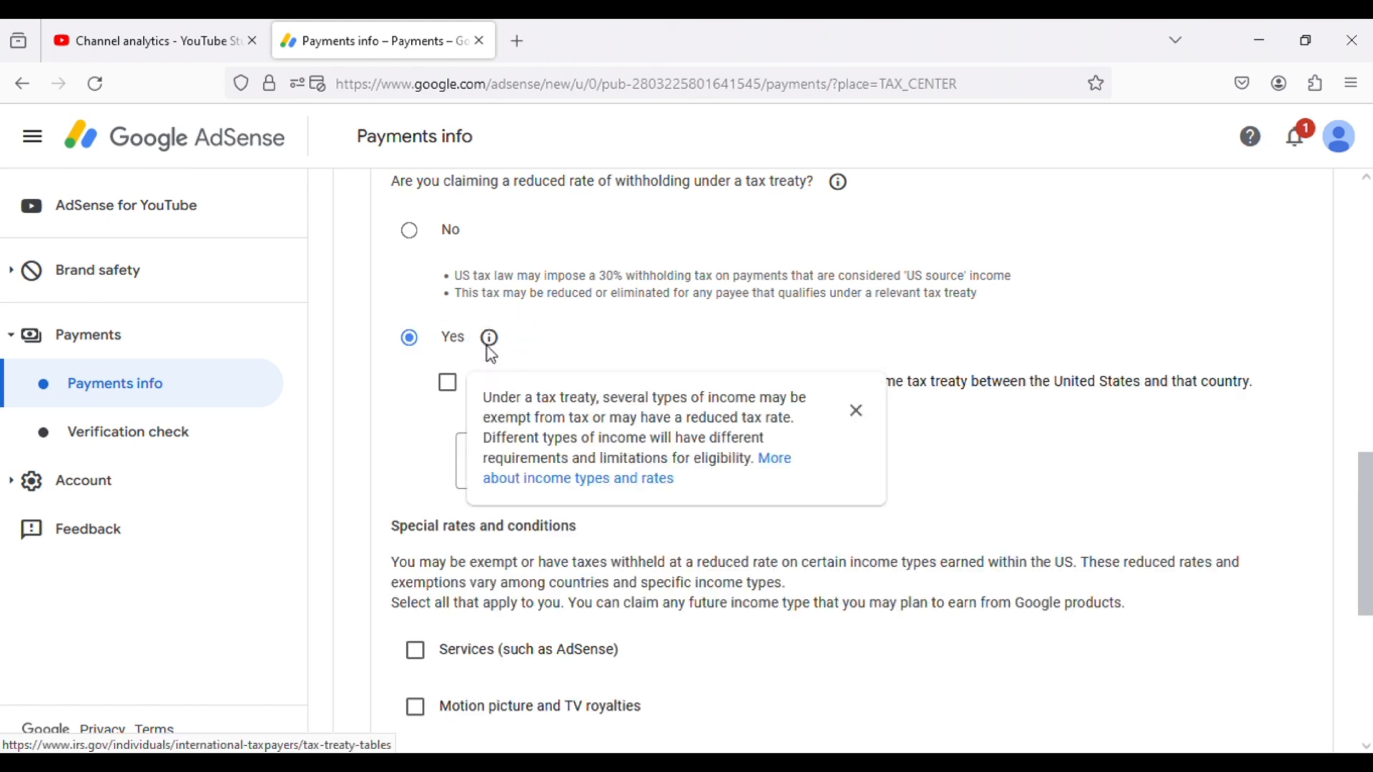
{"action": "left_click", "coordinate": [625, 344]}
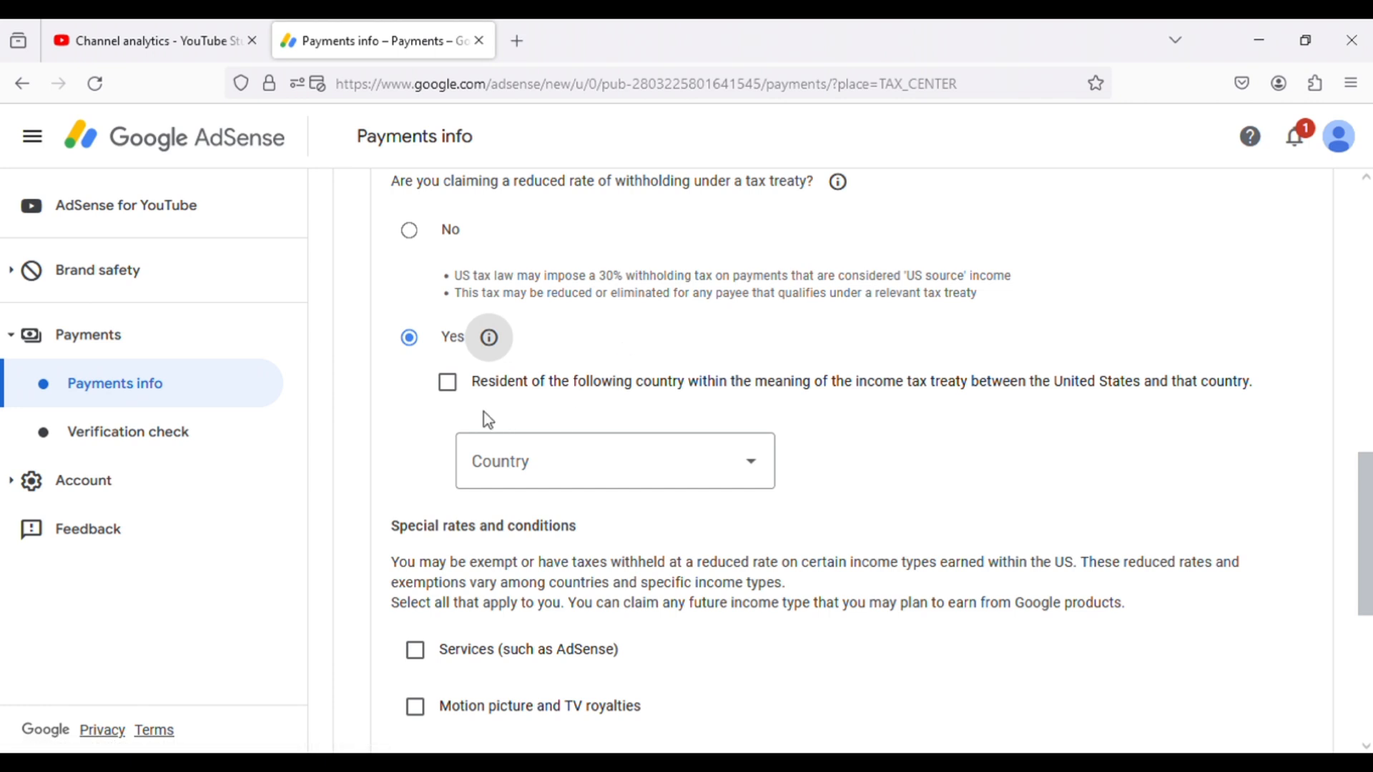
{"action": "left_click", "coordinate": [451, 386]}
{"action": "left_click", "coordinate": [571, 488]}
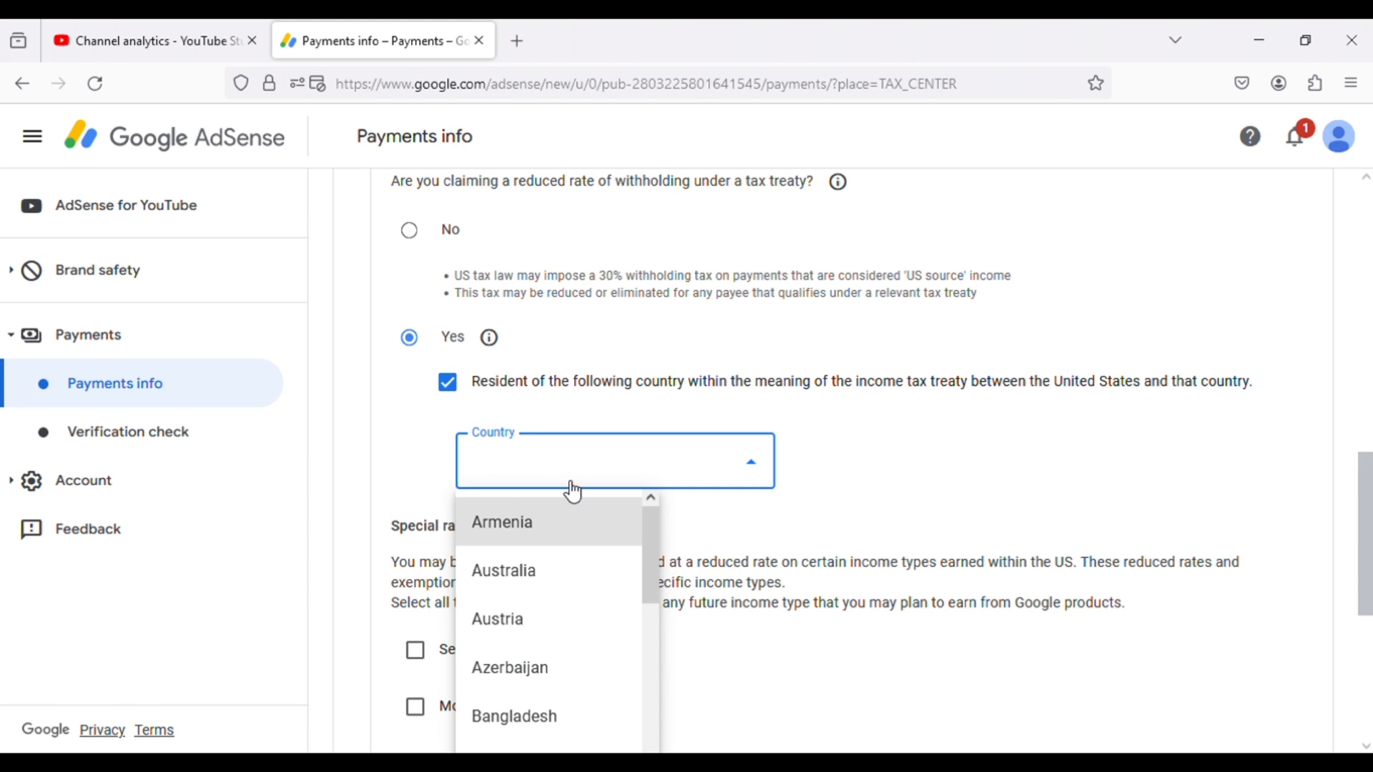
{"action": "scroll", "coordinate": [573, 492], "scroll_direction": "down", "scroll_amount": 5}
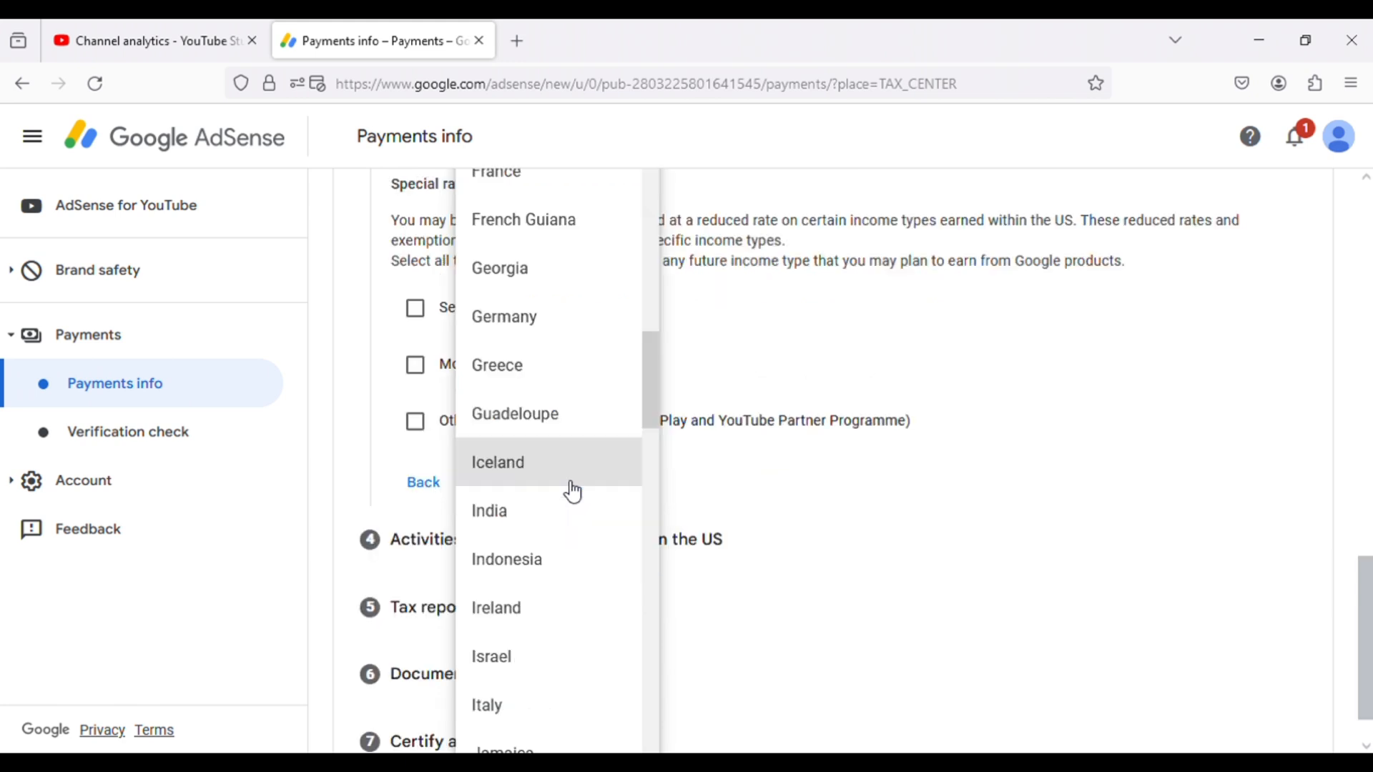
{"action": "left_click", "coordinate": [520, 526]}
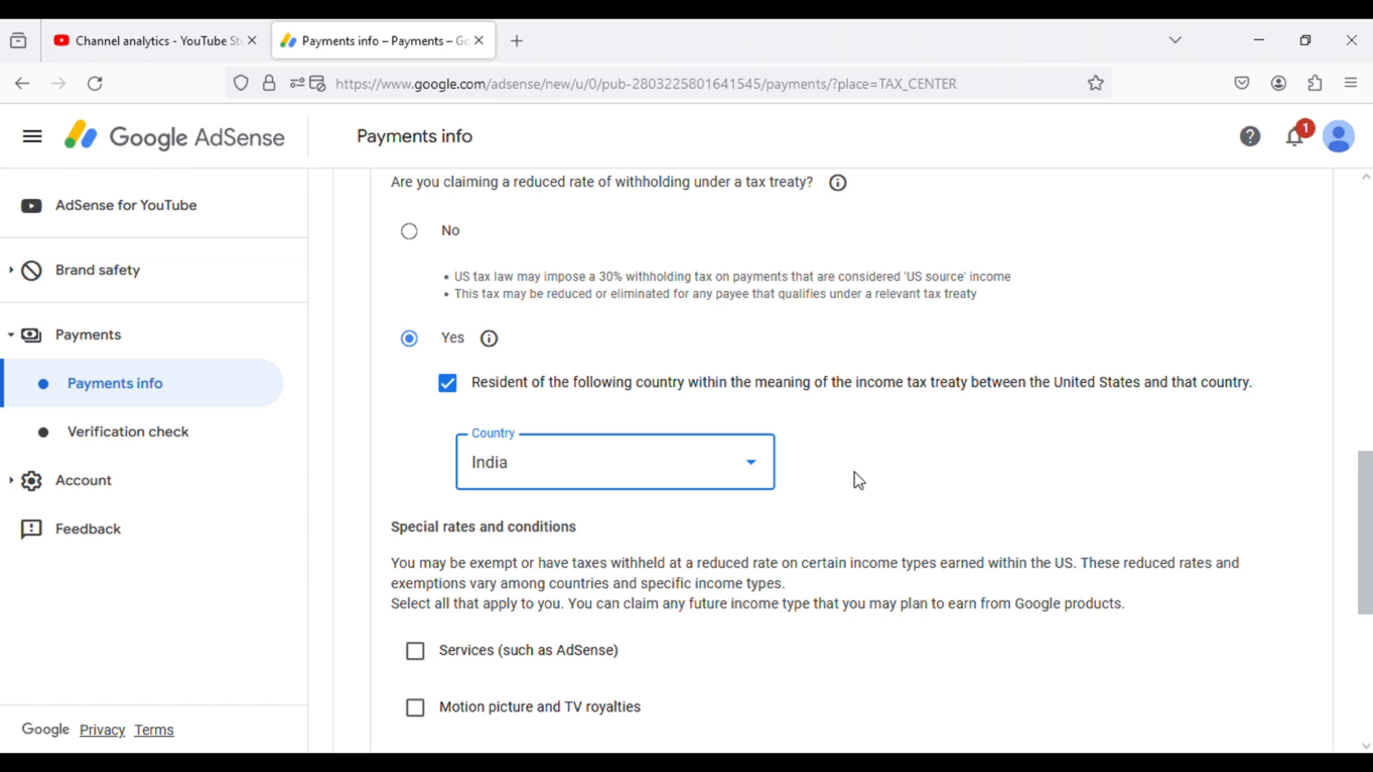
- Claim the treaty rate for Services income with Article 7 and paragraph 1 at 0% withholding, and confirm the treaty terms are met
{"action": "scroll", "coordinate": [501, 443], "scroll_direction": "down", "scroll_amount": 3}
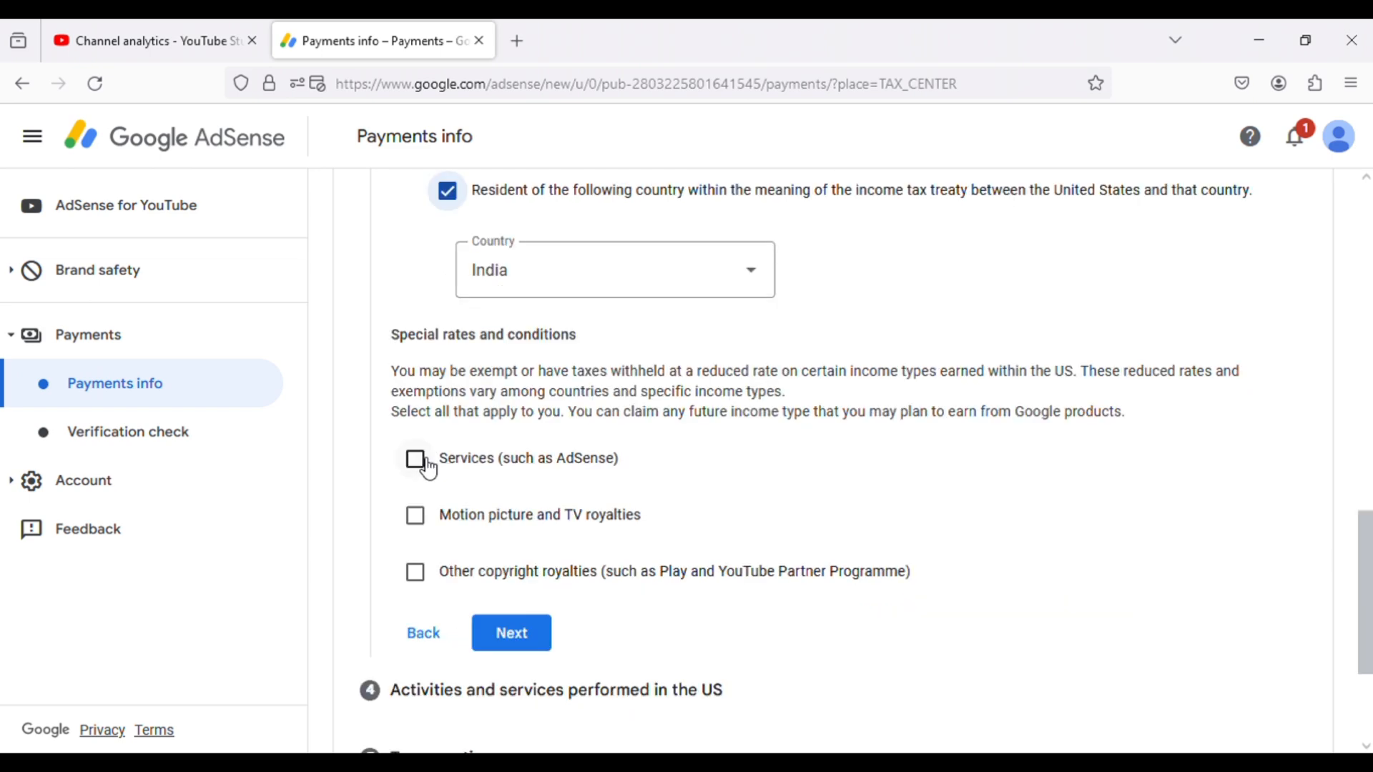
{"action": "left_click", "coordinate": [415, 458]}
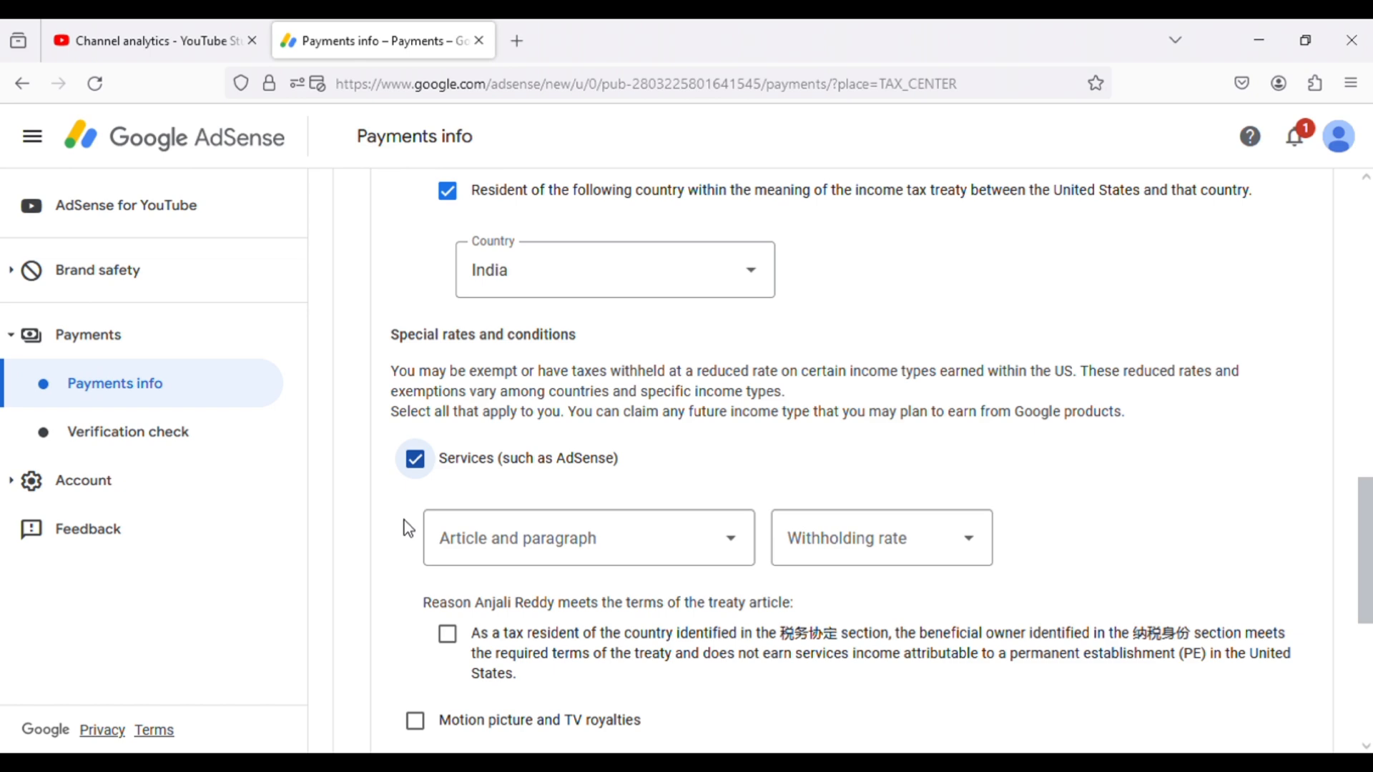
{"action": "left_click", "coordinate": [554, 560]}
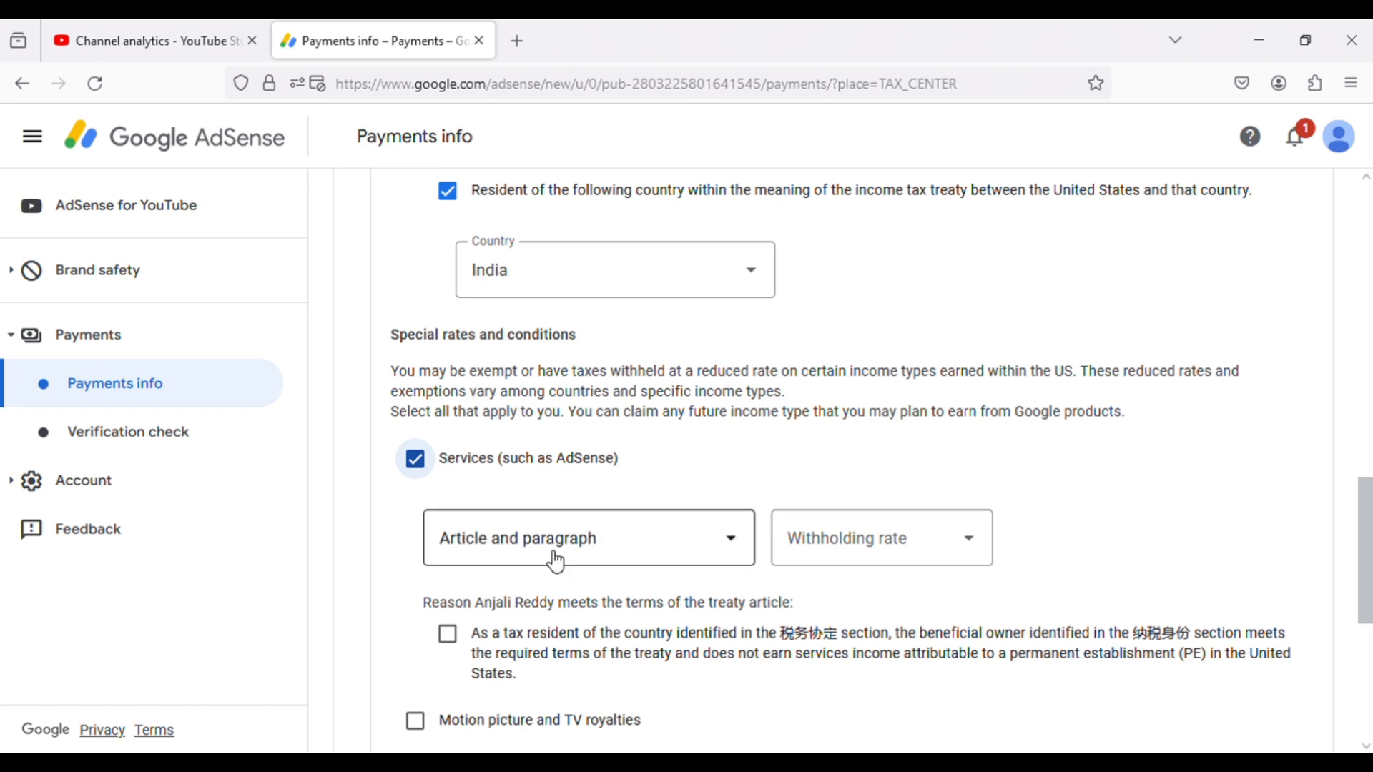
{"action": "left_click", "coordinate": [539, 601]}
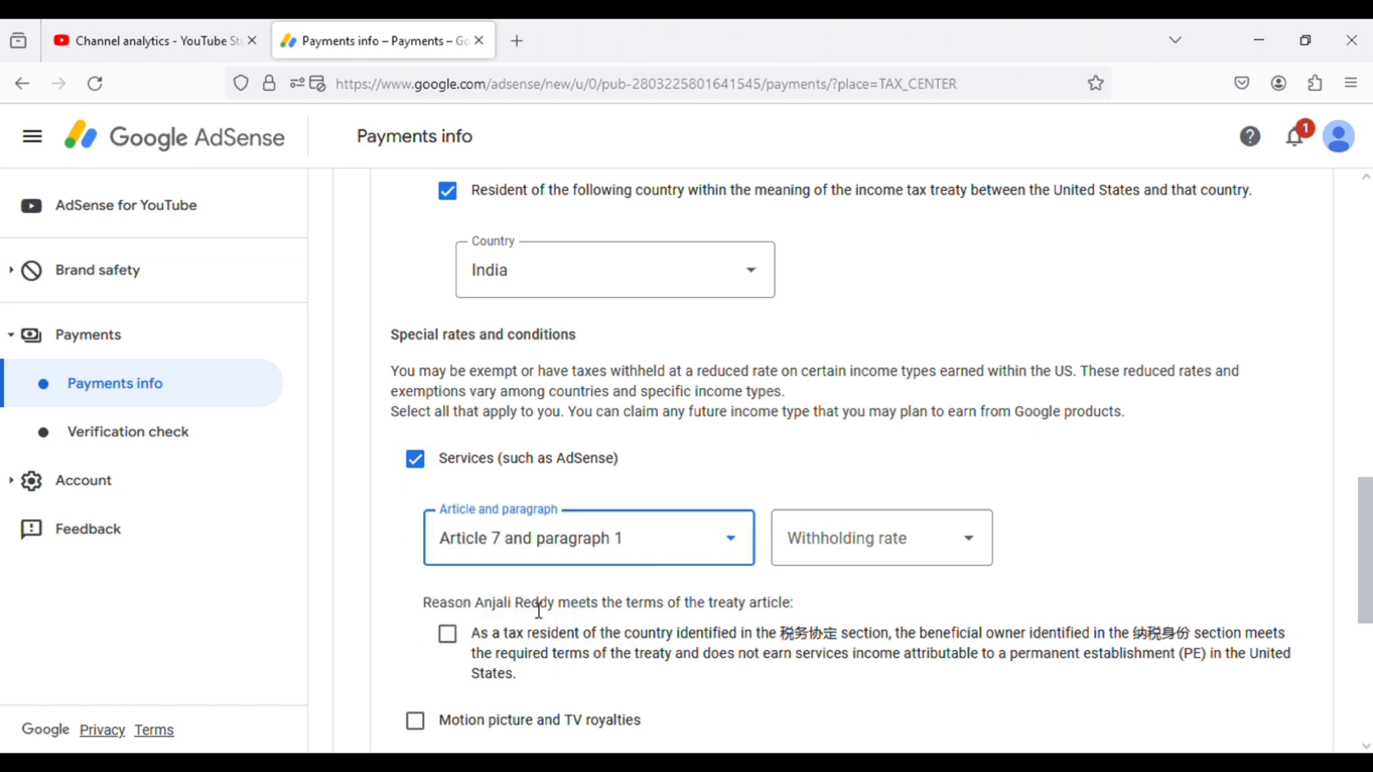
{"action": "left_click", "coordinate": [887, 560]}
{"action": "left_click", "coordinate": [879, 601]}
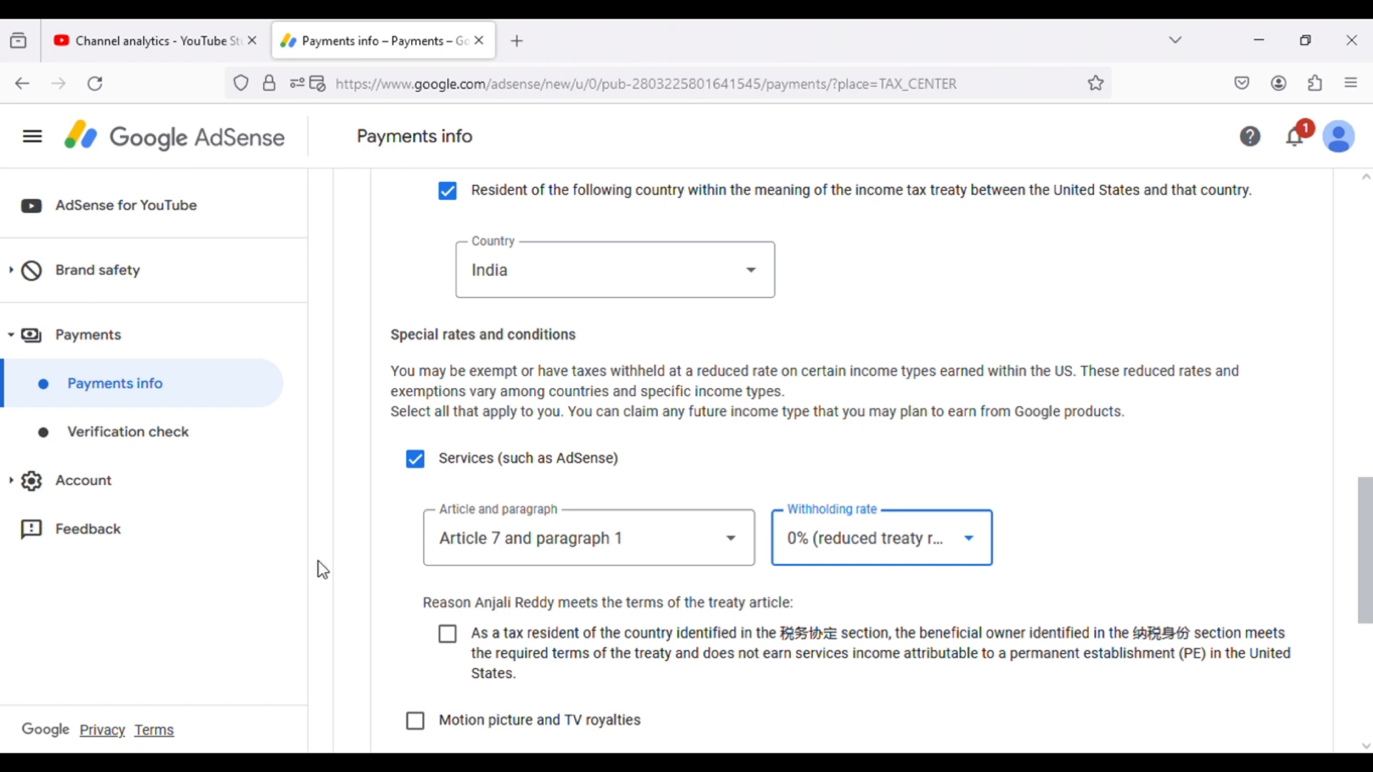
{"action": "scroll", "coordinate": [407, 544], "scroll_direction": "down", "scroll_amount": 3}
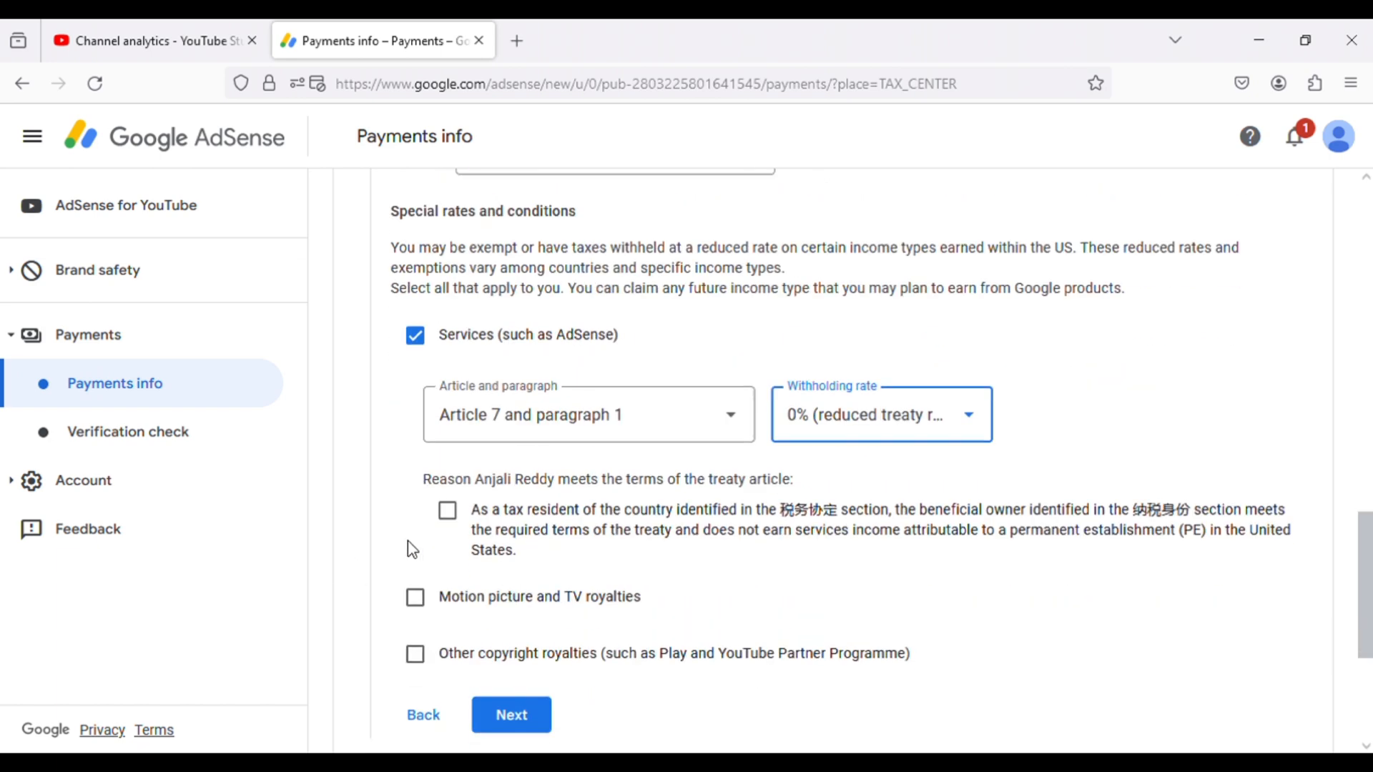
{"action": "left_click", "coordinate": [448, 435]}
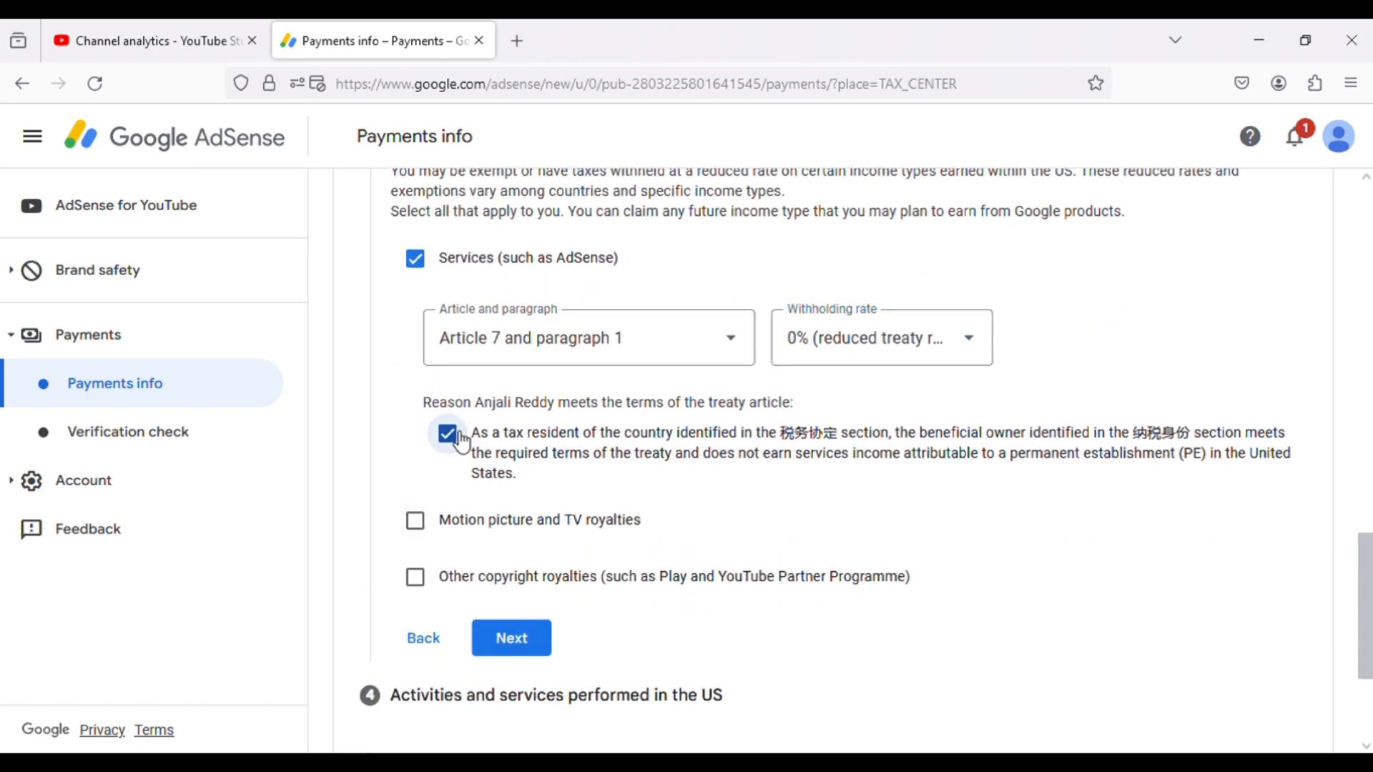
- Claim Motion picture and TV royalties under Article 12 and paragraph 2A II at the 15% reduced rate, and confirm the treaty terms are met
{"action": "left_click", "coordinate": [415, 521]}
{"action": "left_click", "coordinate": [516, 612]}
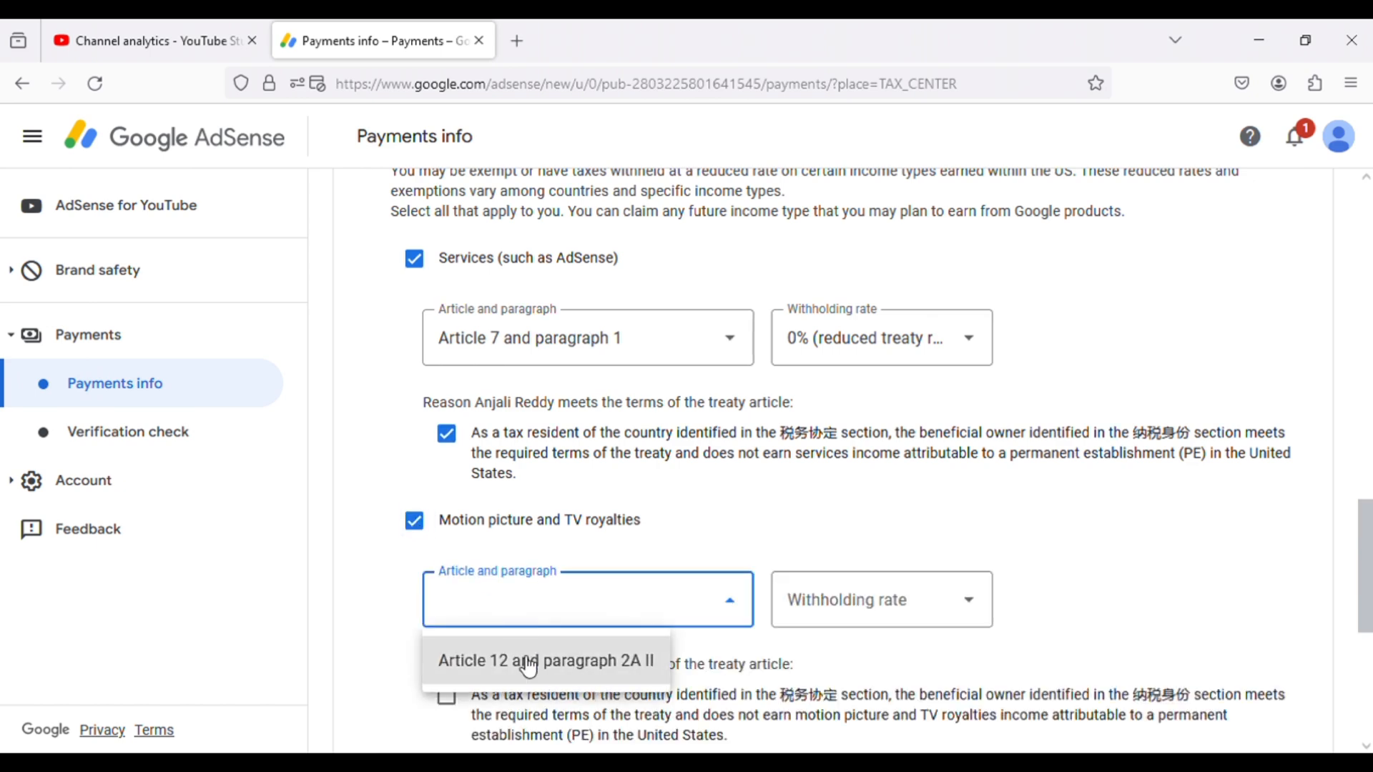
{"action": "left_click", "coordinate": [527, 658]}
{"action": "left_click", "coordinate": [809, 621]}
{"action": "left_click", "coordinate": [838, 662]}
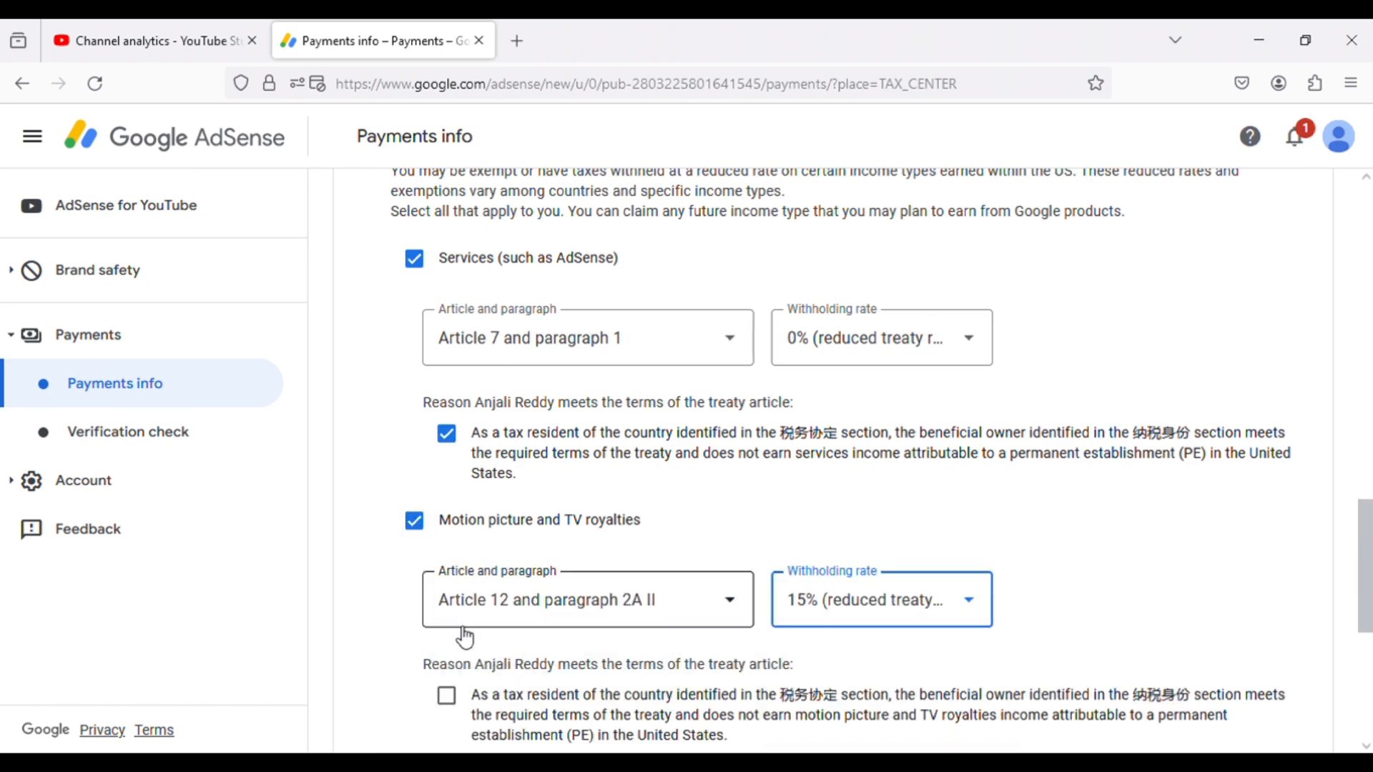
{"action": "scroll", "coordinate": [461, 637], "scroll_direction": "down", "scroll_amount": 3}
{"action": "left_click", "coordinate": [447, 497]}
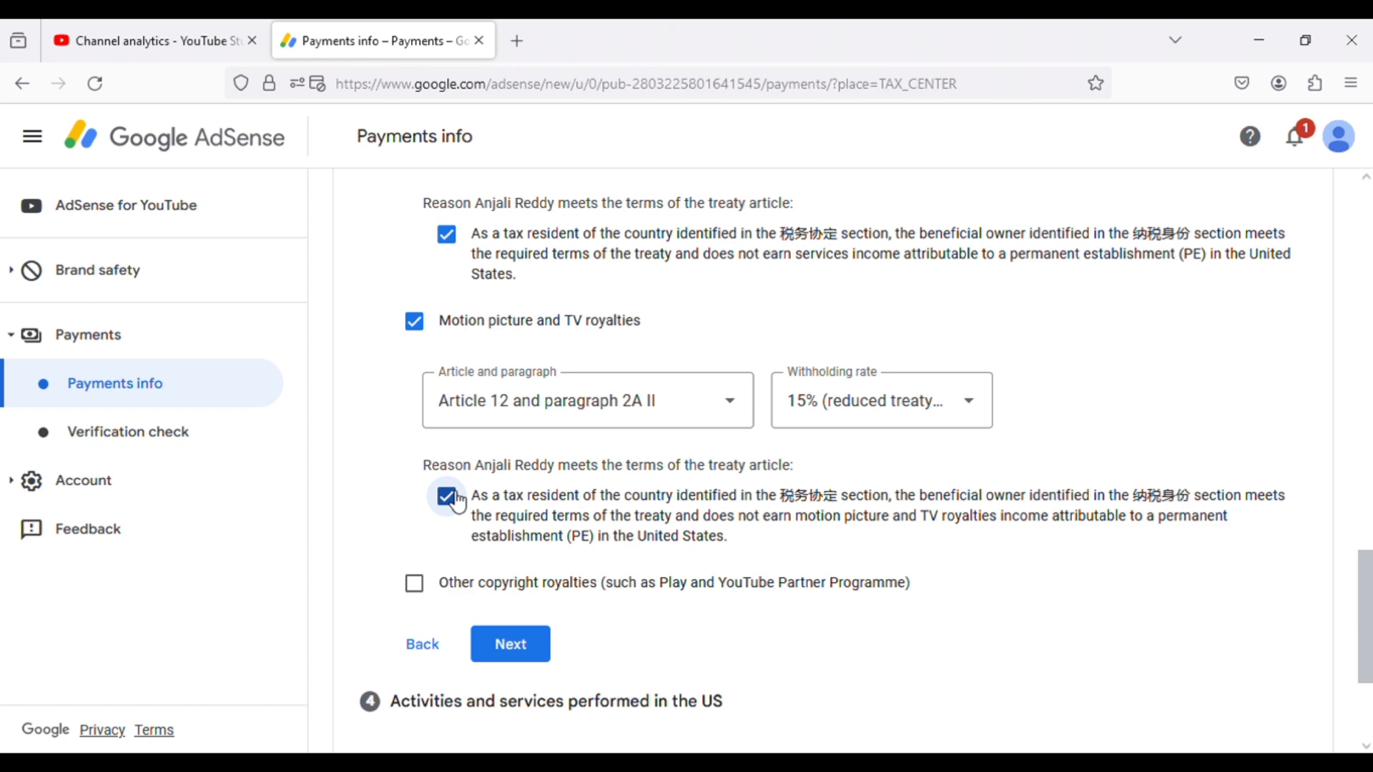
- Claim Other copyright royalties under Article 12 and paragraph 2A II at 15%, confirm the treaty terms, and submit the Tax treaty section
{"action": "left_click", "coordinate": [414, 584]}
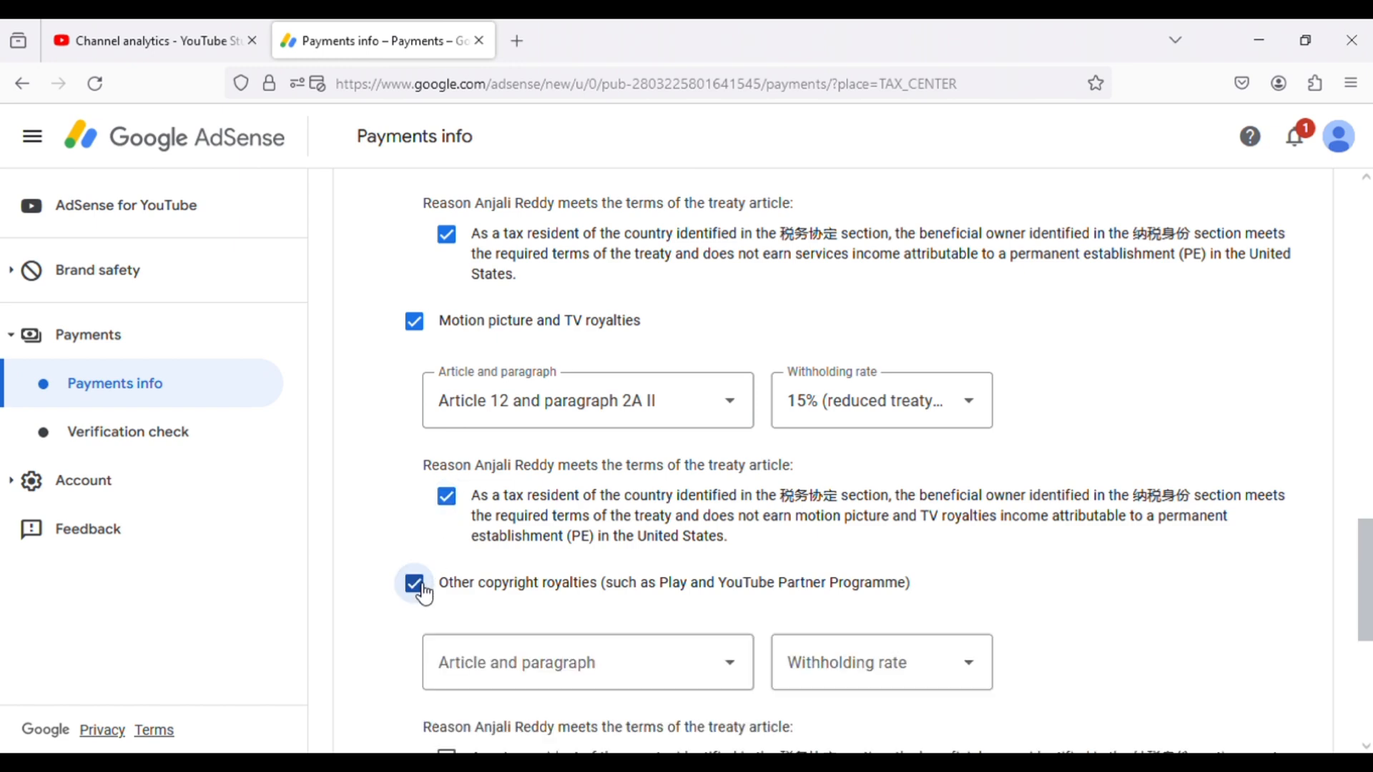
{"action": "left_click", "coordinate": [553, 669]}
{"action": "left_click", "coordinate": [554, 723]}
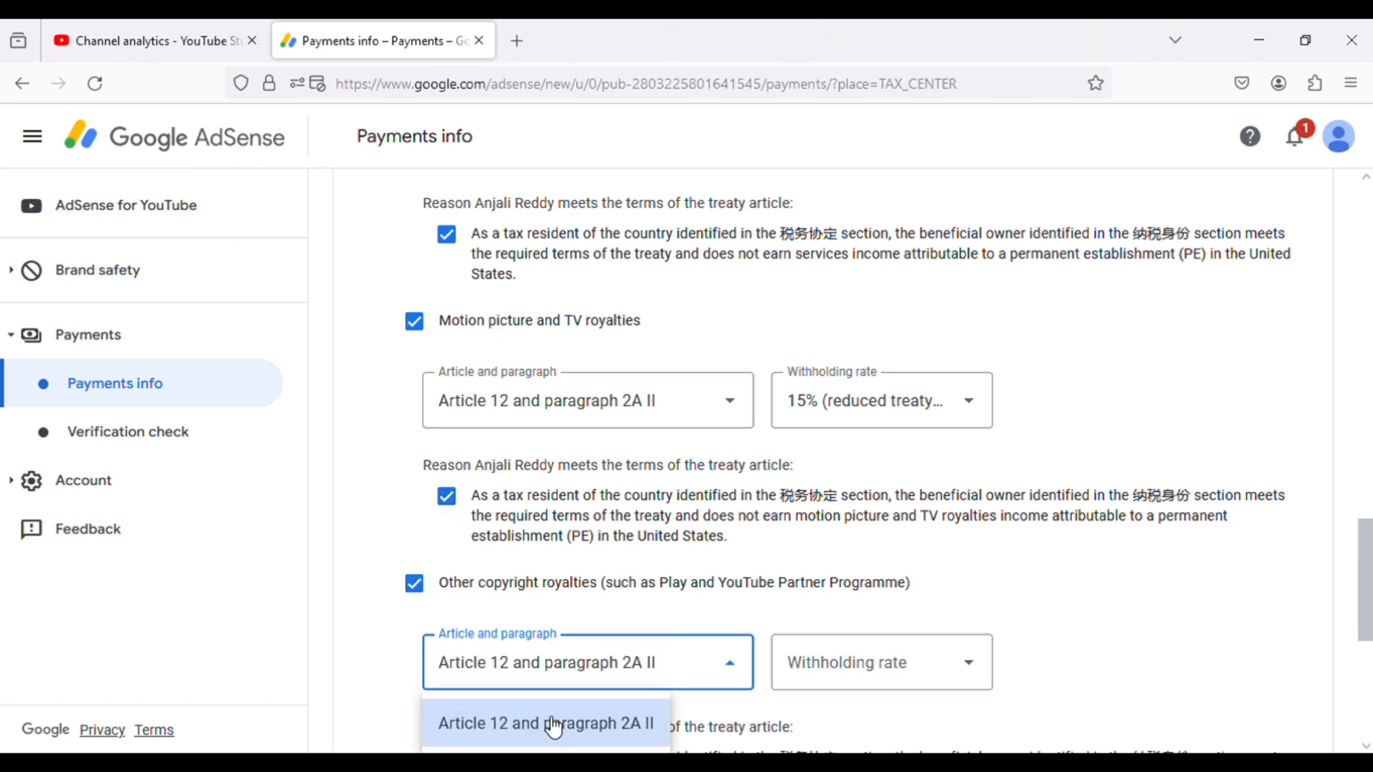
{"action": "left_click", "coordinate": [881, 661]}
{"action": "left_click", "coordinate": [873, 723]}
{"action": "scroll", "coordinate": [381, 634], "scroll_direction": "down", "scroll_amount": 3}
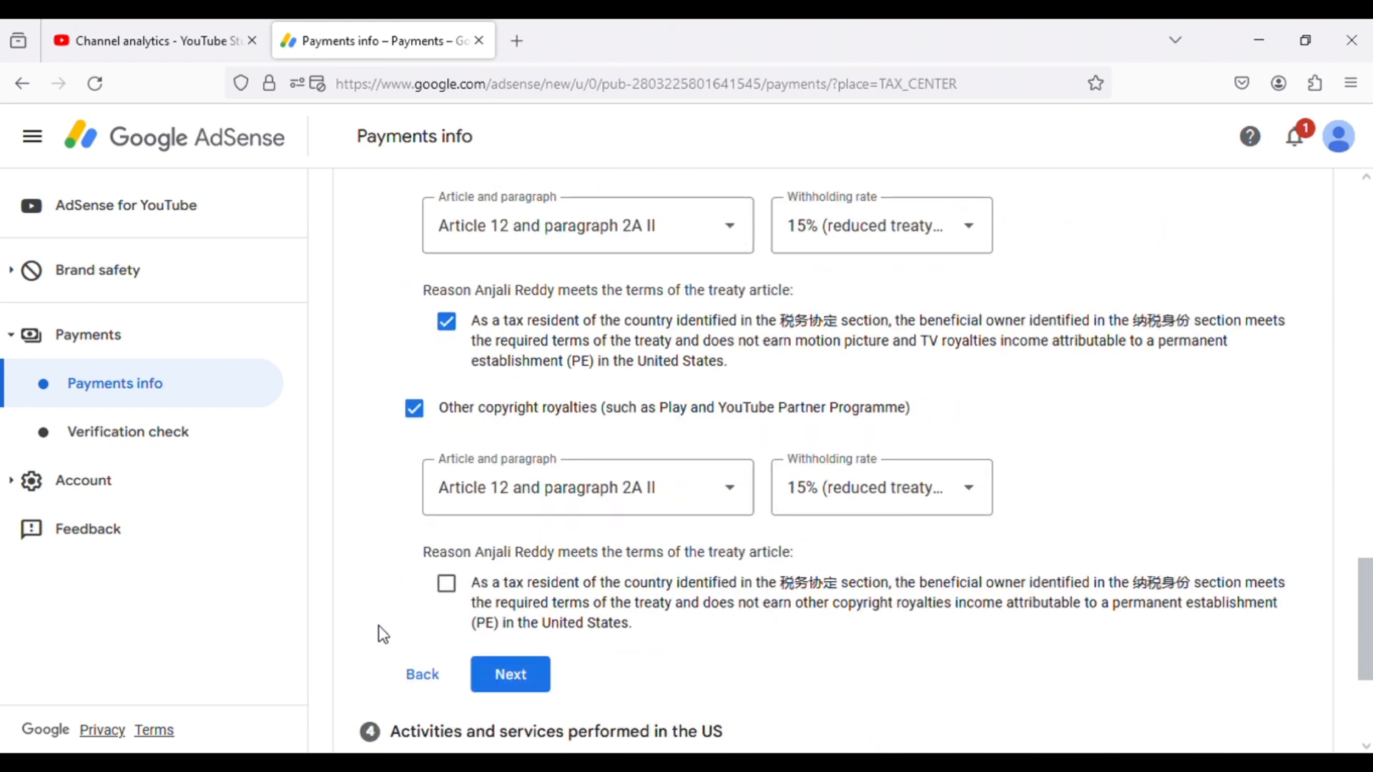
{"action": "left_click", "coordinate": [446, 566]}
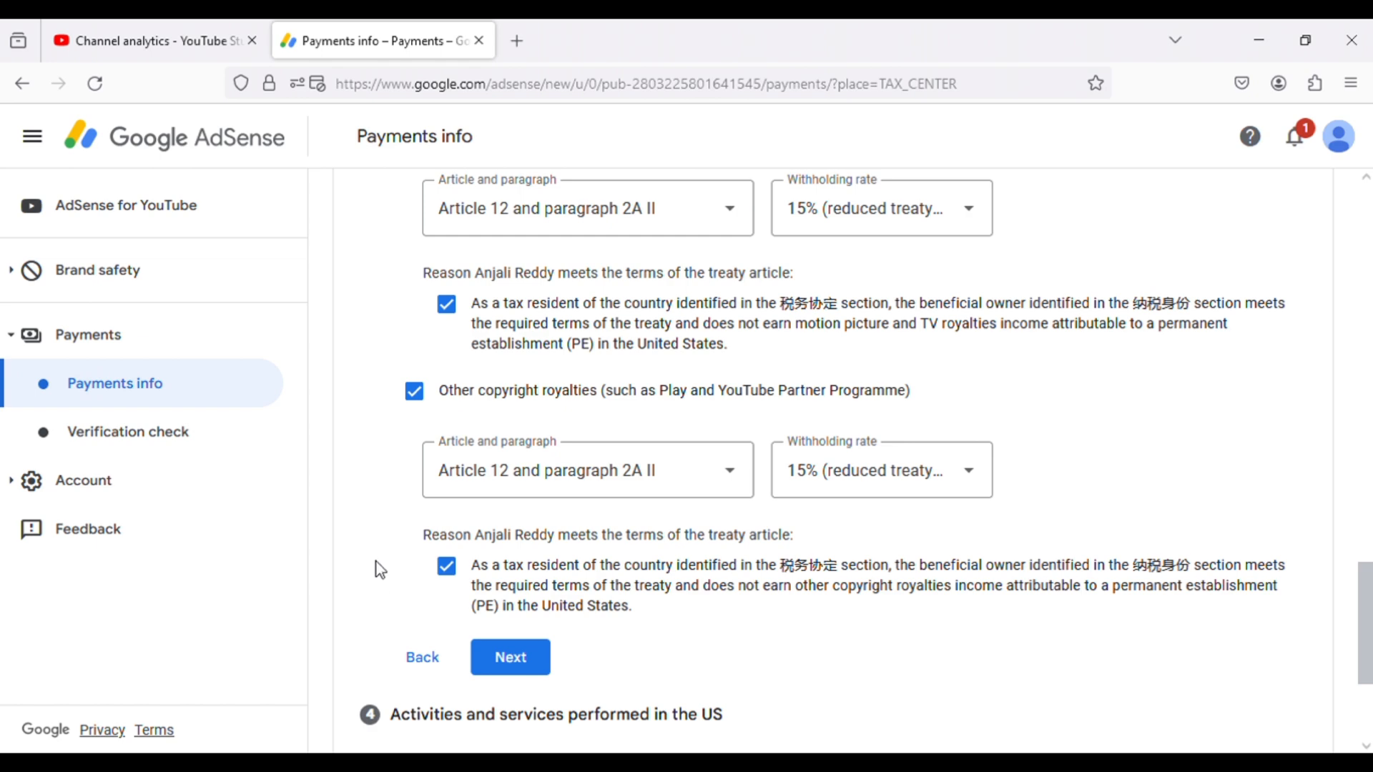
{"action": "scroll", "coordinate": [380, 570], "scroll_direction": "down", "scroll_amount": 3}
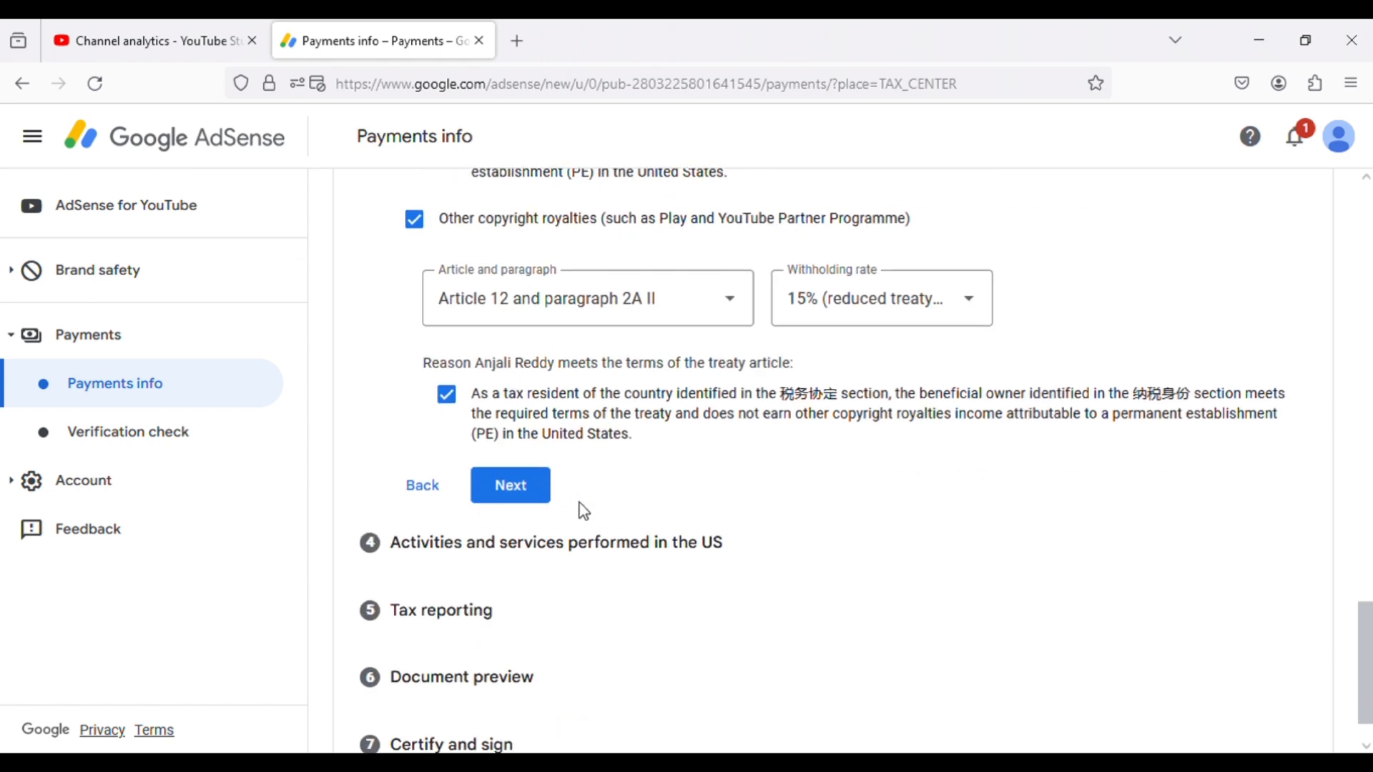
{"action": "left_click", "coordinate": [533, 495]}
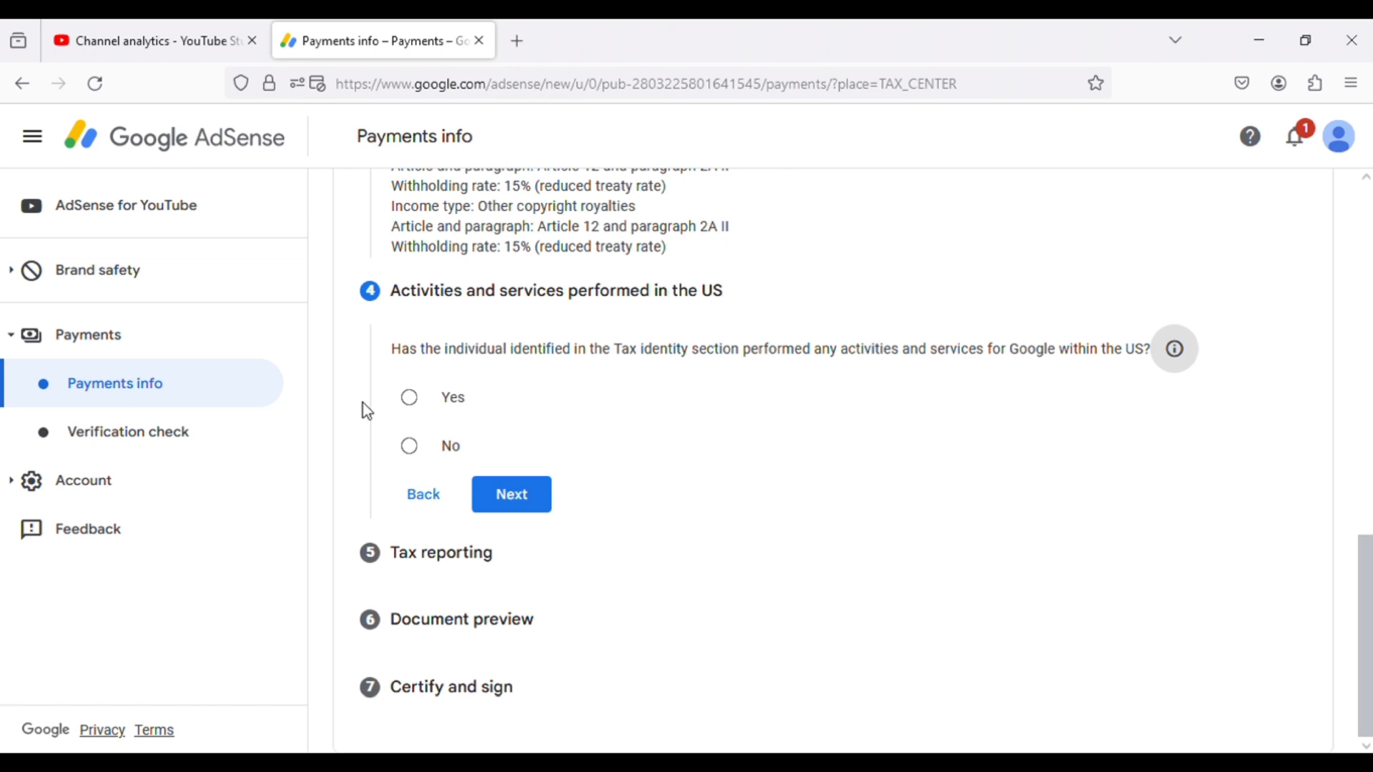
- Declare that no activities or services were performed in the US, certify they occur solely outside it, and submit the section
{"action": "scroll", "coordinate": [349, 343], "scroll_direction": "up", "scroll_amount": 8}
{"action": "scroll", "coordinate": [349, 343], "scroll_direction": "down", "scroll_amount": 5}
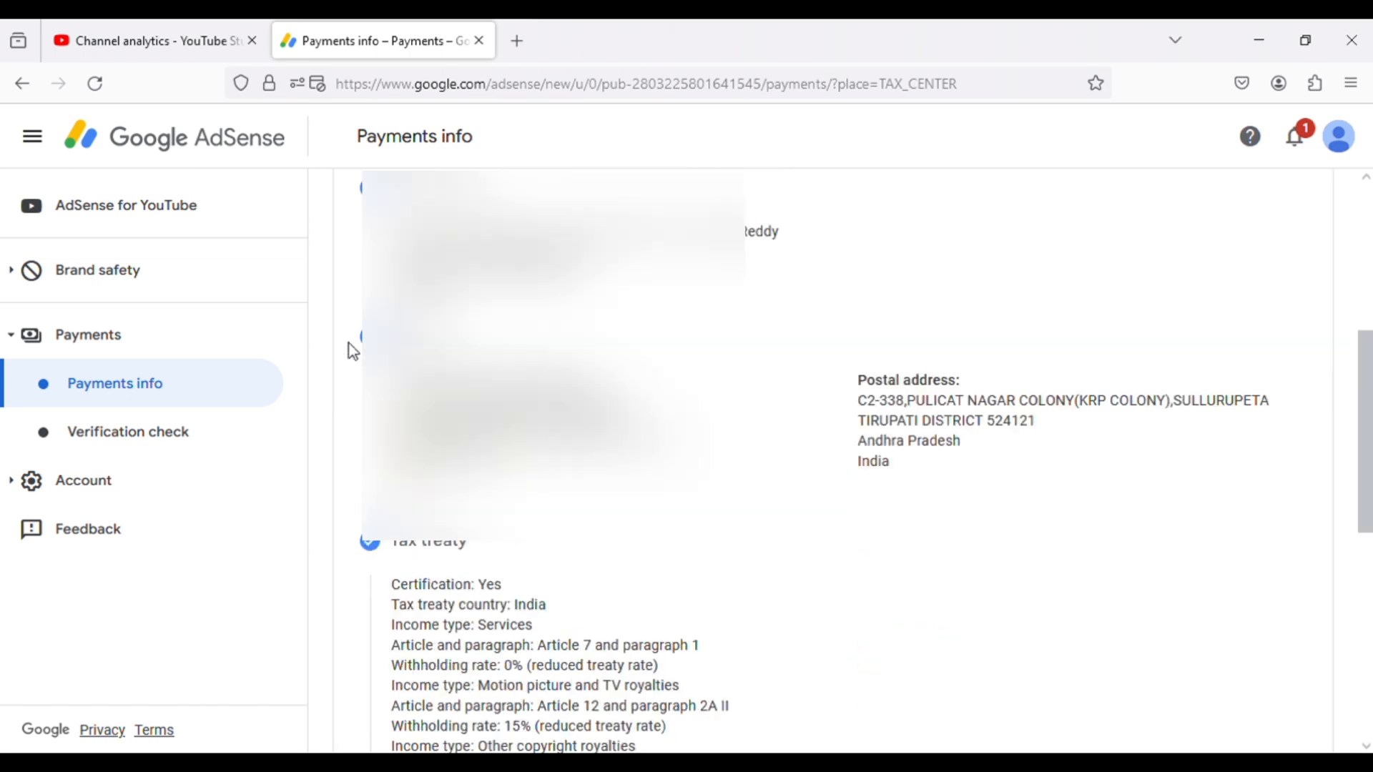
{"action": "scroll", "coordinate": [346, 325], "scroll_direction": "up", "scroll_amount": 2}
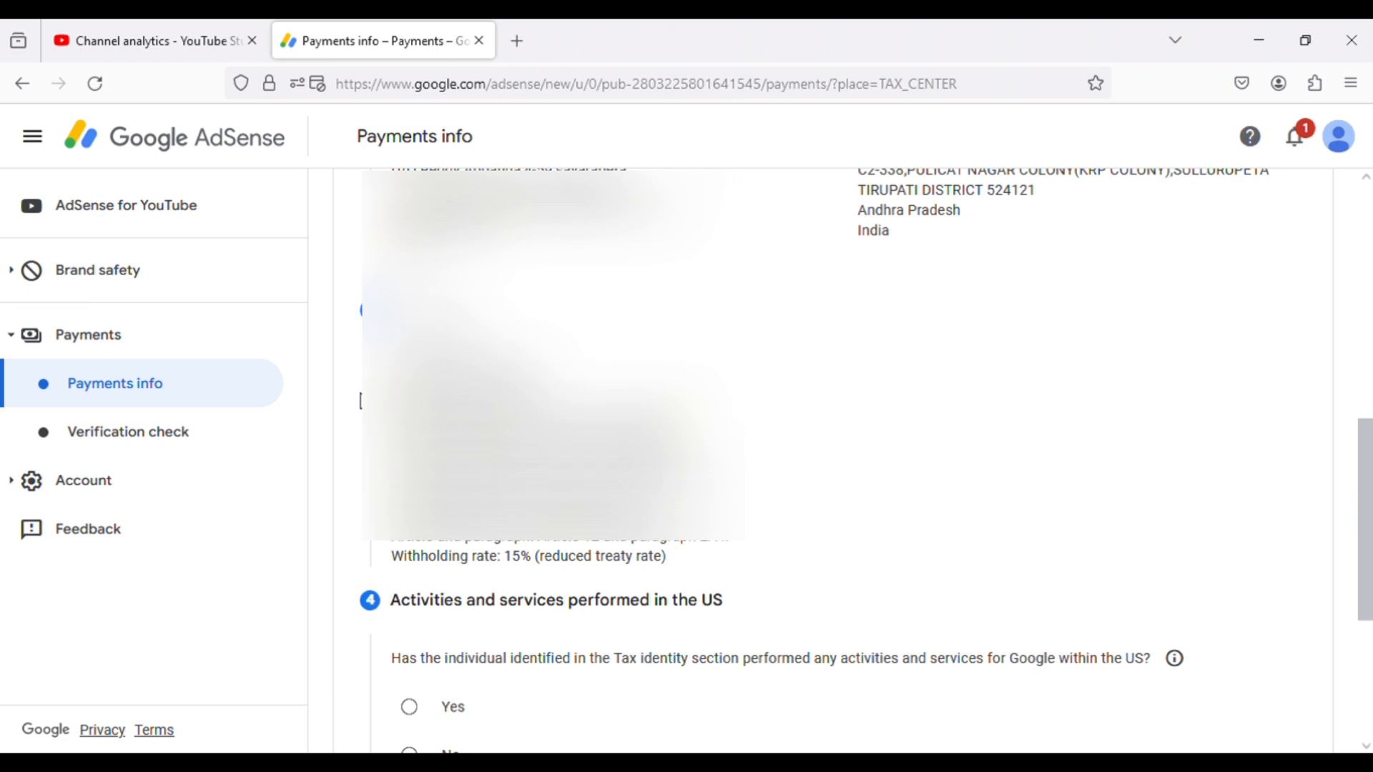
{"action": "scroll", "coordinate": [362, 402], "scroll_direction": "down", "scroll_amount": 4}
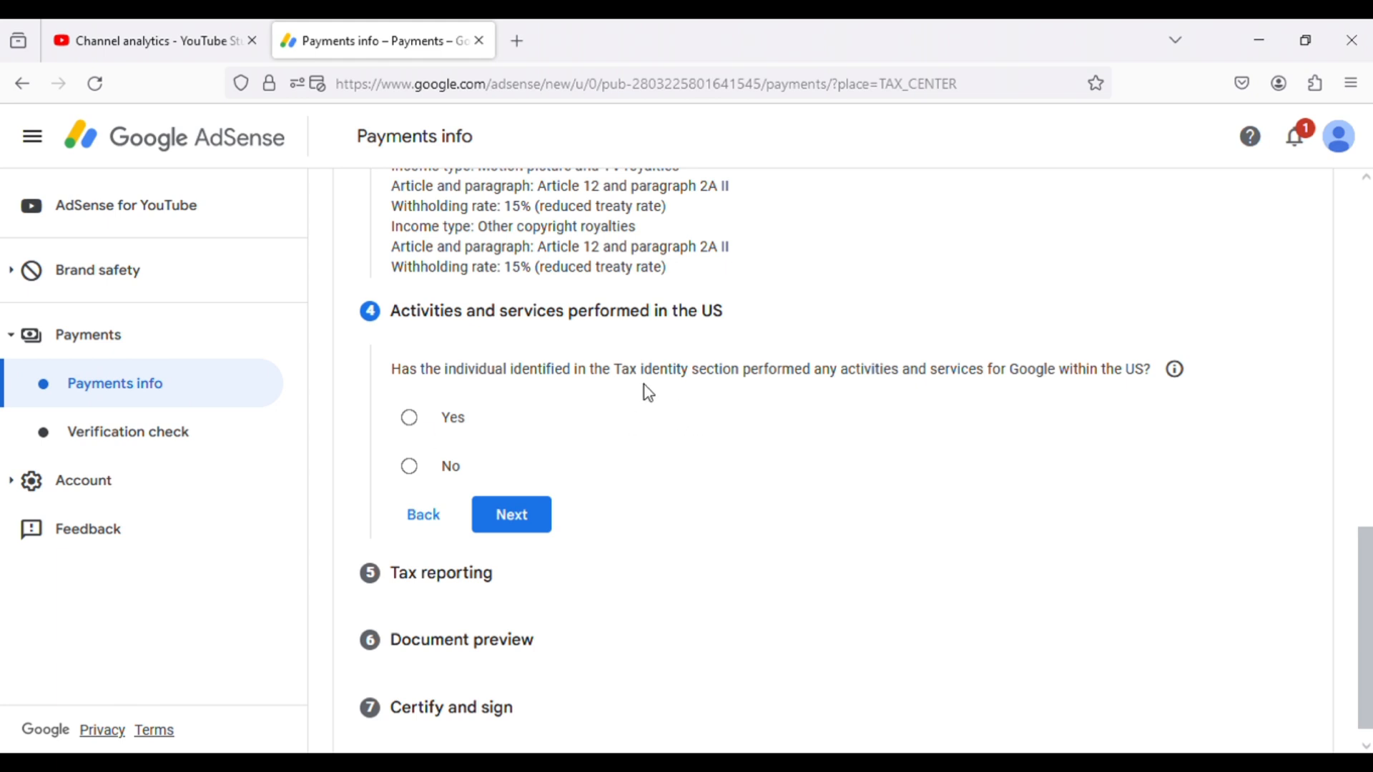
{"action": "left_click", "coordinate": [413, 473]}
{"action": "left_click", "coordinate": [433, 514]}
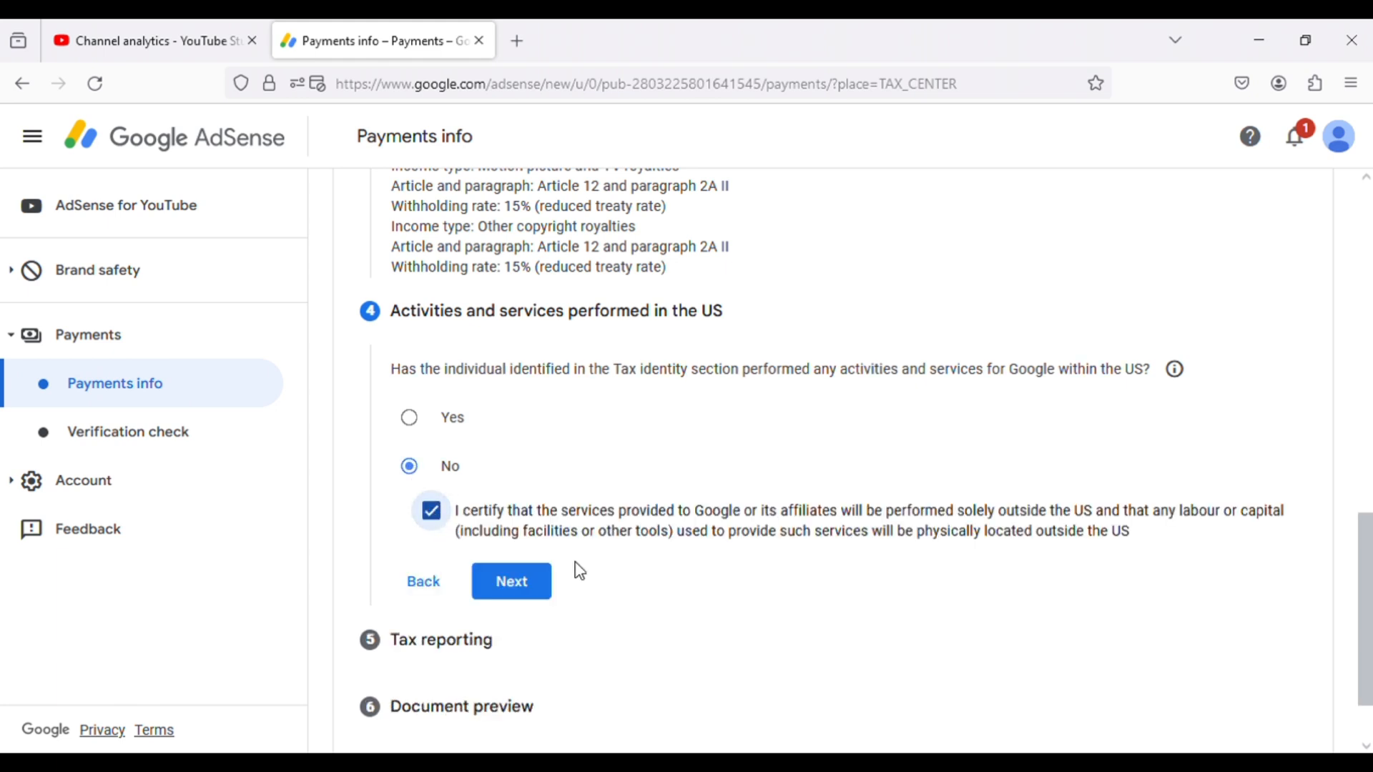
{"action": "left_click", "coordinate": [527, 586]}
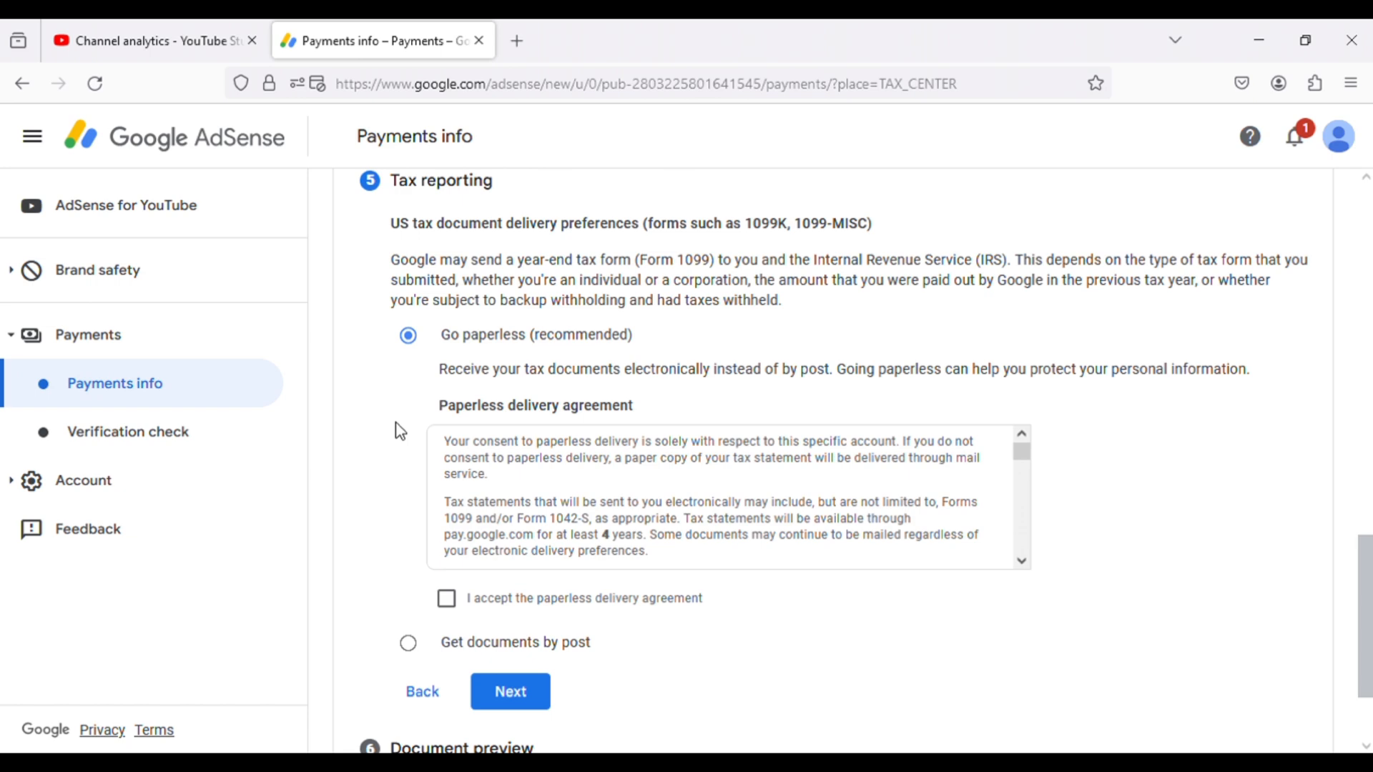
- Accept the paperless delivery agreement for tax documents and confirm that the generated W-8BEN forms have been reviewed
{"action": "scroll", "coordinate": [401, 431], "scroll_direction": "down", "scroll_amount": 2}
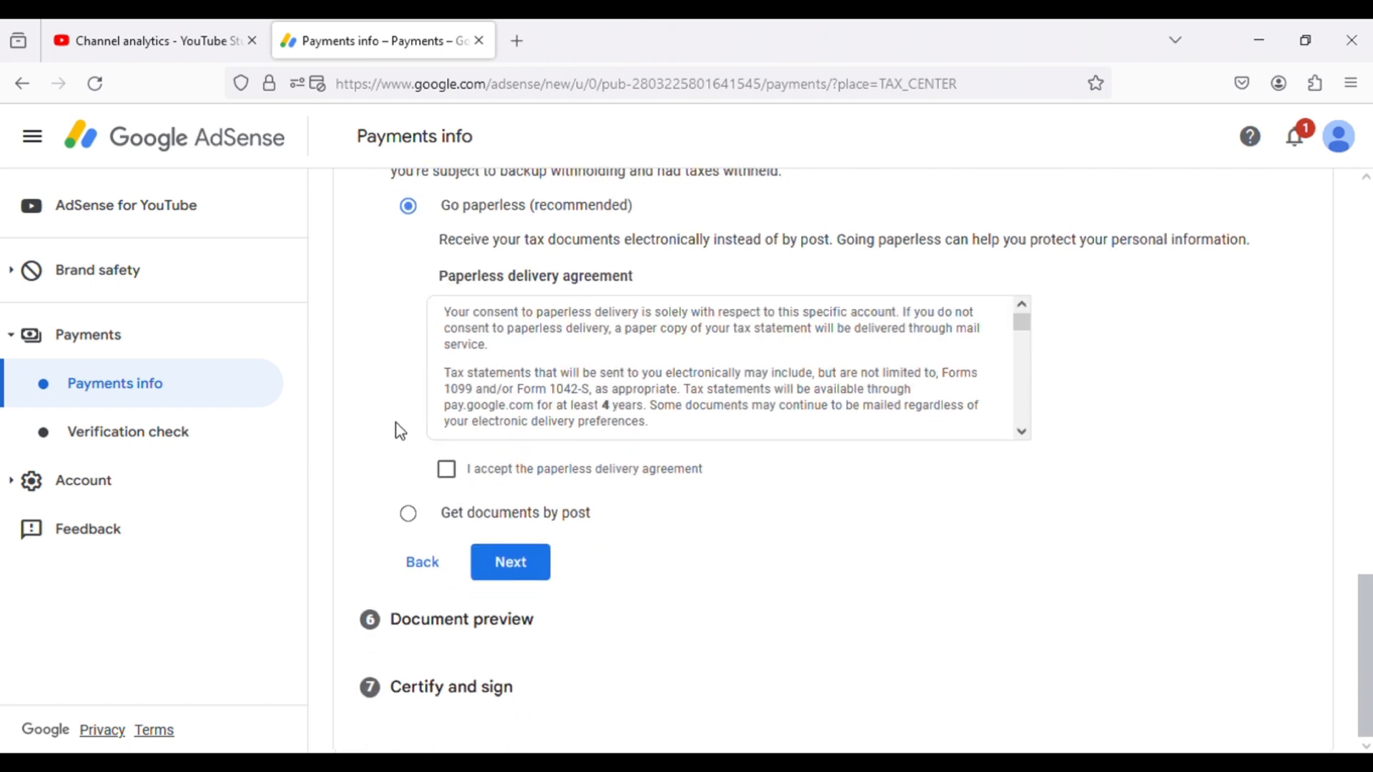
{"action": "left_click", "coordinate": [454, 474]}
{"action": "left_click", "coordinate": [517, 576]}
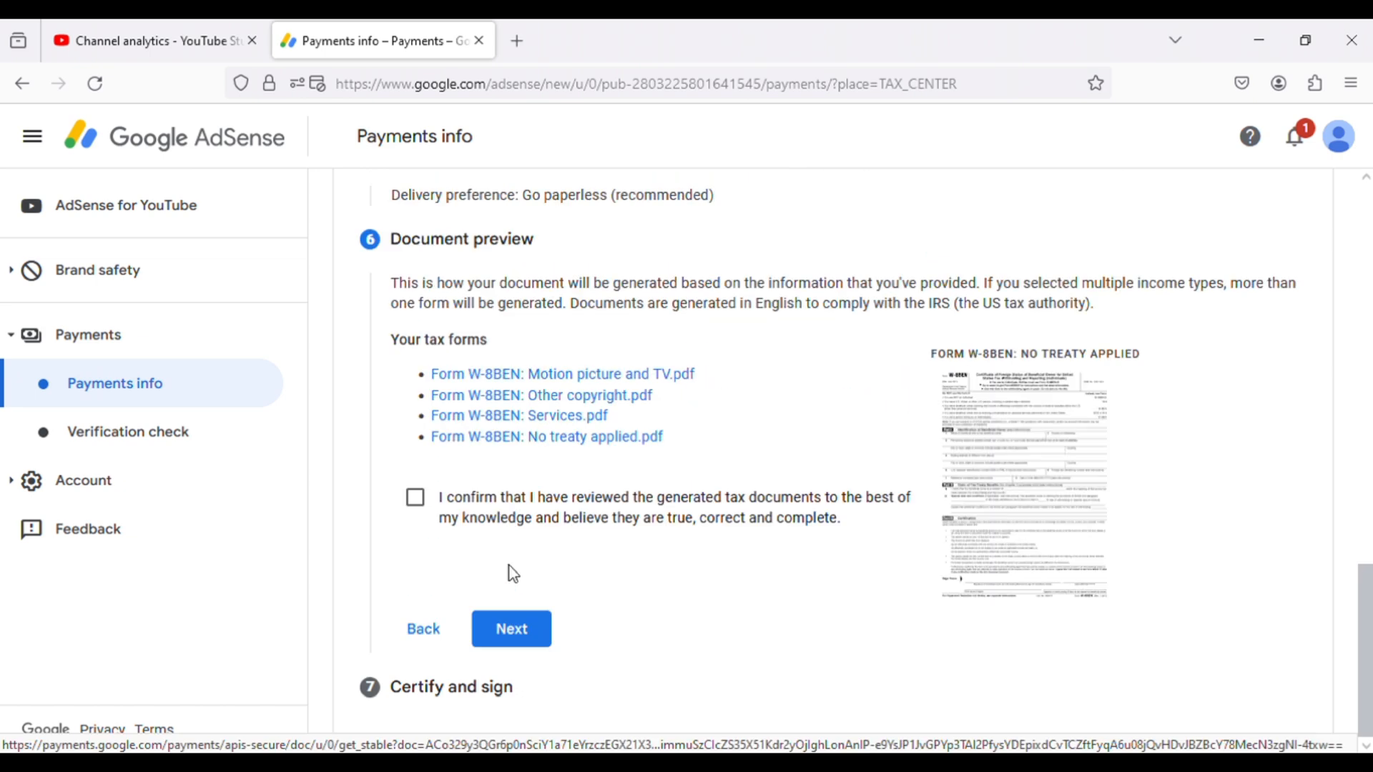
{"action": "left_click", "coordinate": [417, 501]}
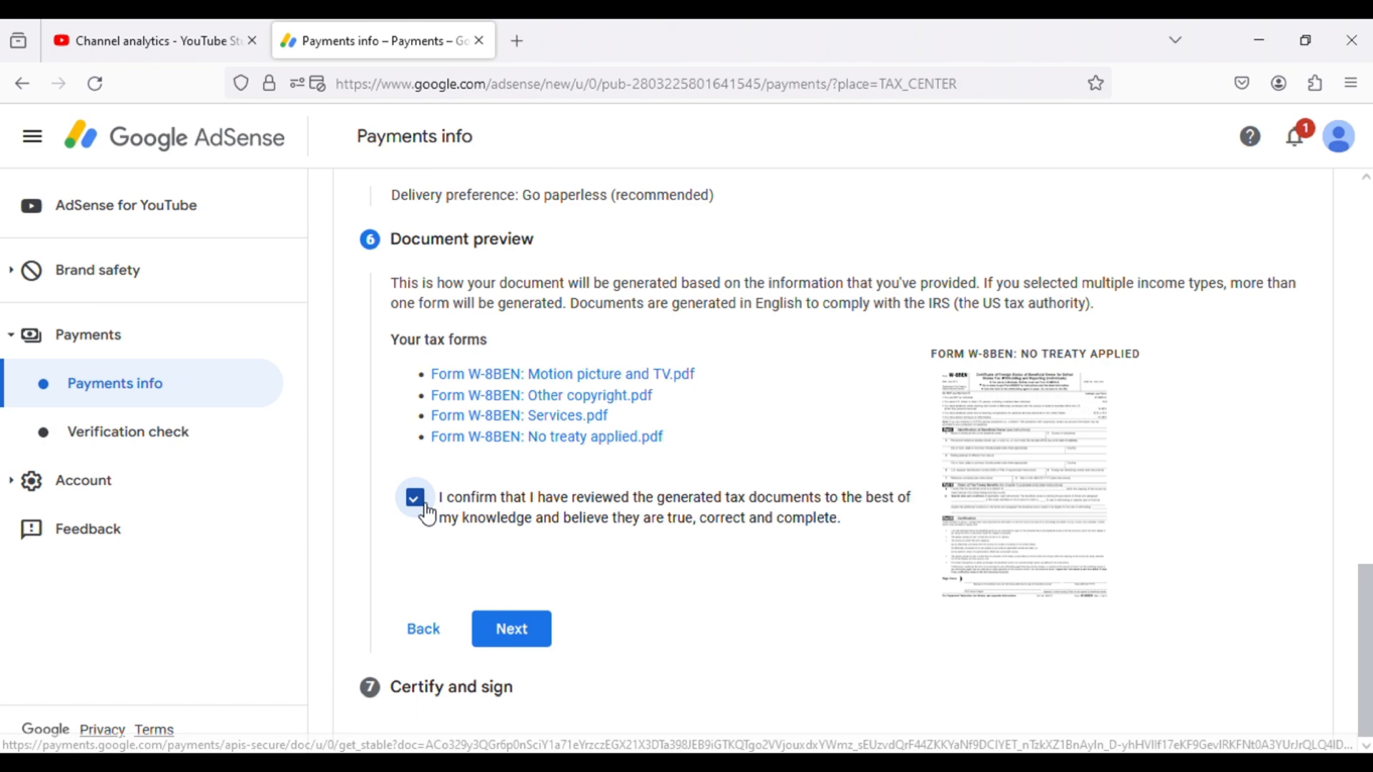
{"action": "left_click", "coordinate": [523, 642]}
- Accept the tax form certification made under penalties of perjury in the Certify and sign section
{"action": "scroll", "coordinate": [387, 423], "scroll_direction": "down", "scroll_amount": 8}
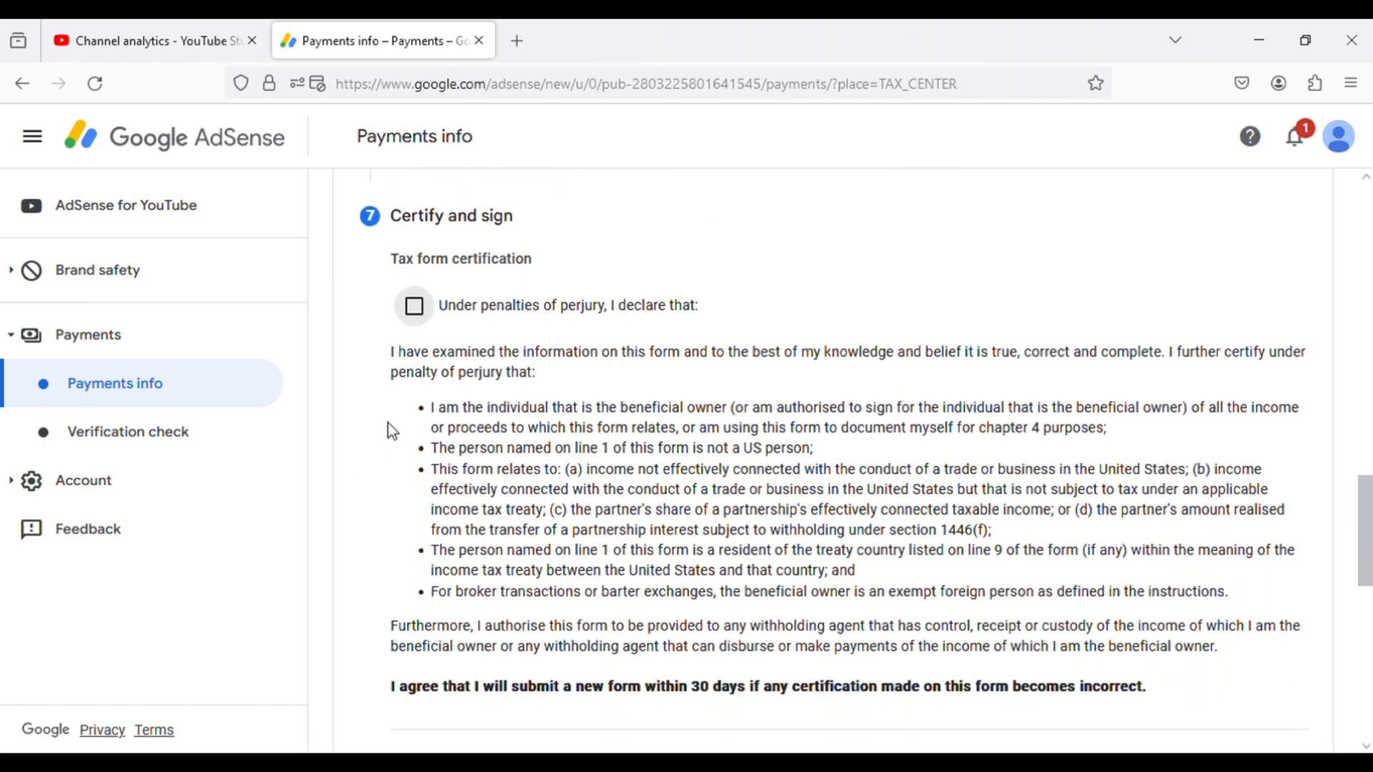
{"action": "scroll", "coordinate": [386, 394], "scroll_direction": "up", "scroll_amount": 3}
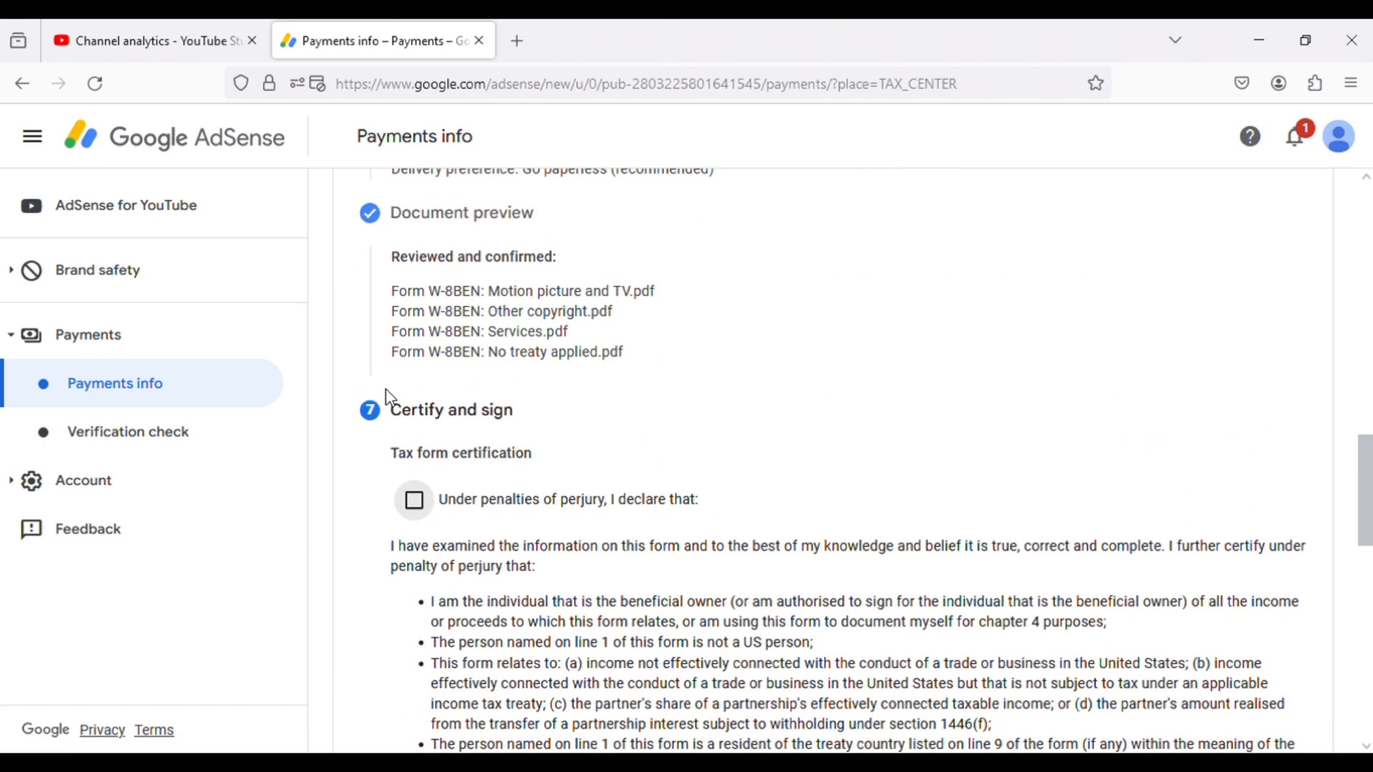
{"action": "left_click", "coordinate": [416, 502]}
- Certify the optional unchanged status affidavit and set its starting year to 2023
{"action": "scroll", "coordinate": [388, 504], "scroll_direction": "down", "scroll_amount": 5}
{"action": "scroll", "coordinate": [394, 515], "scroll_direction": "down", "scroll_amount": 5}
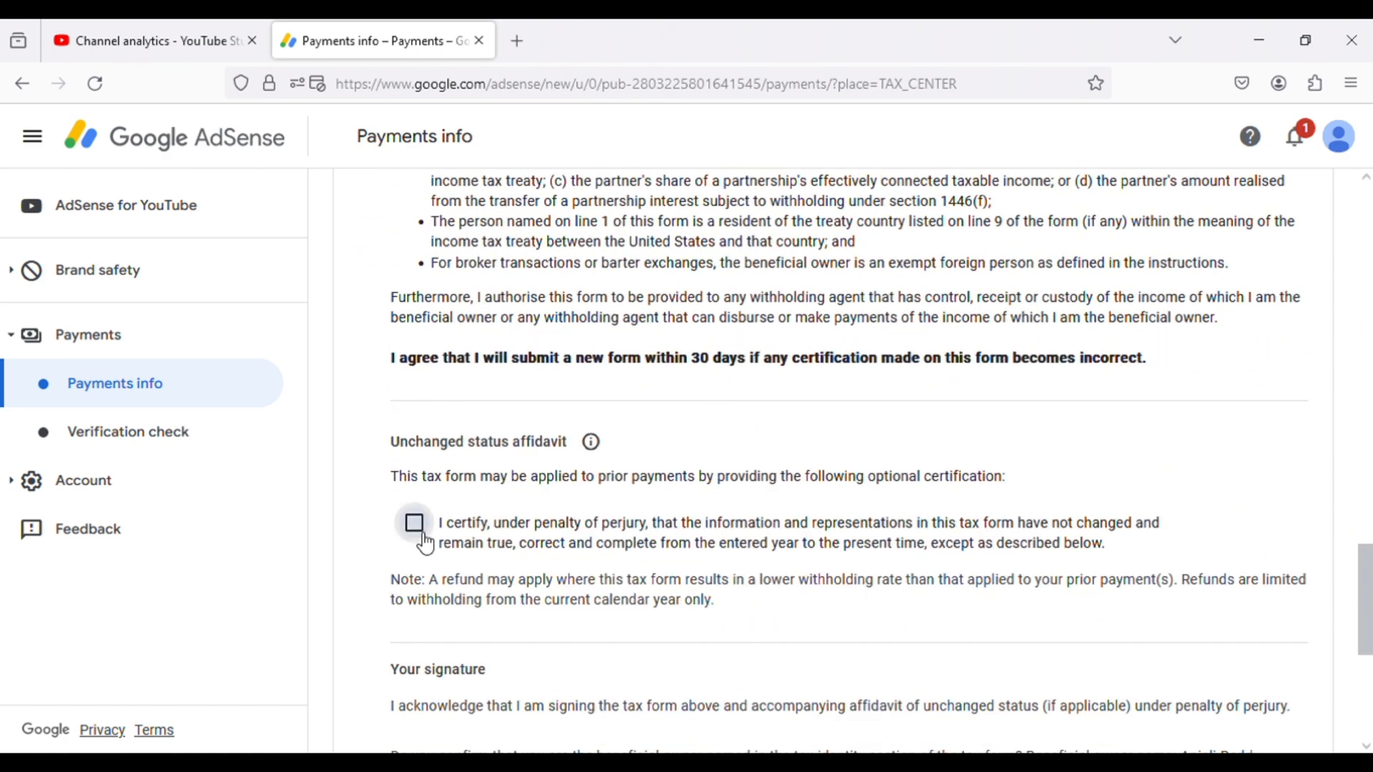
{"action": "left_click", "coordinate": [415, 523]}
{"action": "scroll", "coordinate": [389, 548], "scroll_direction": "down", "scroll_amount": 3}
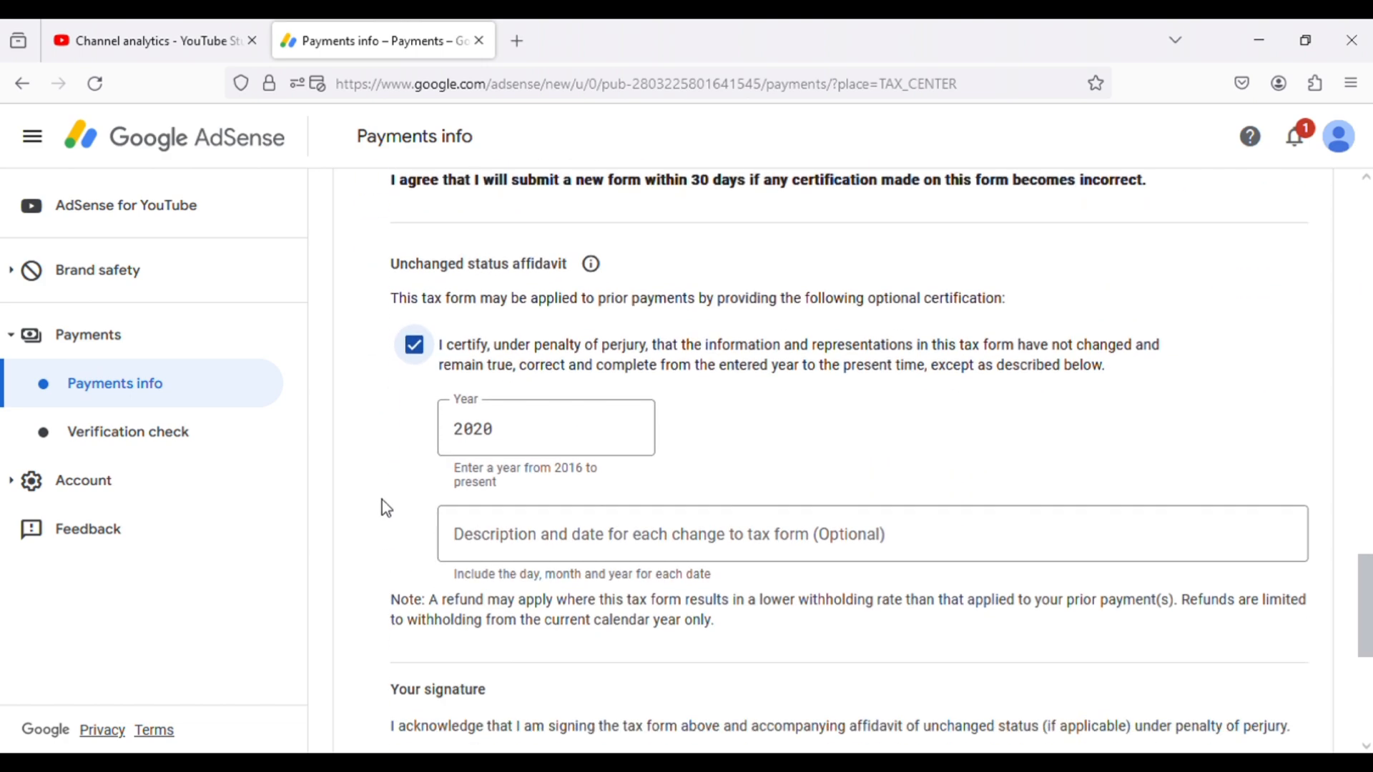
{"action": "left_click", "coordinate": [527, 423]}
{"action": "key", "text": "BackSpace"}
{"action": "type", "text": "3"}
{"action": "key", "text": "Tab"}
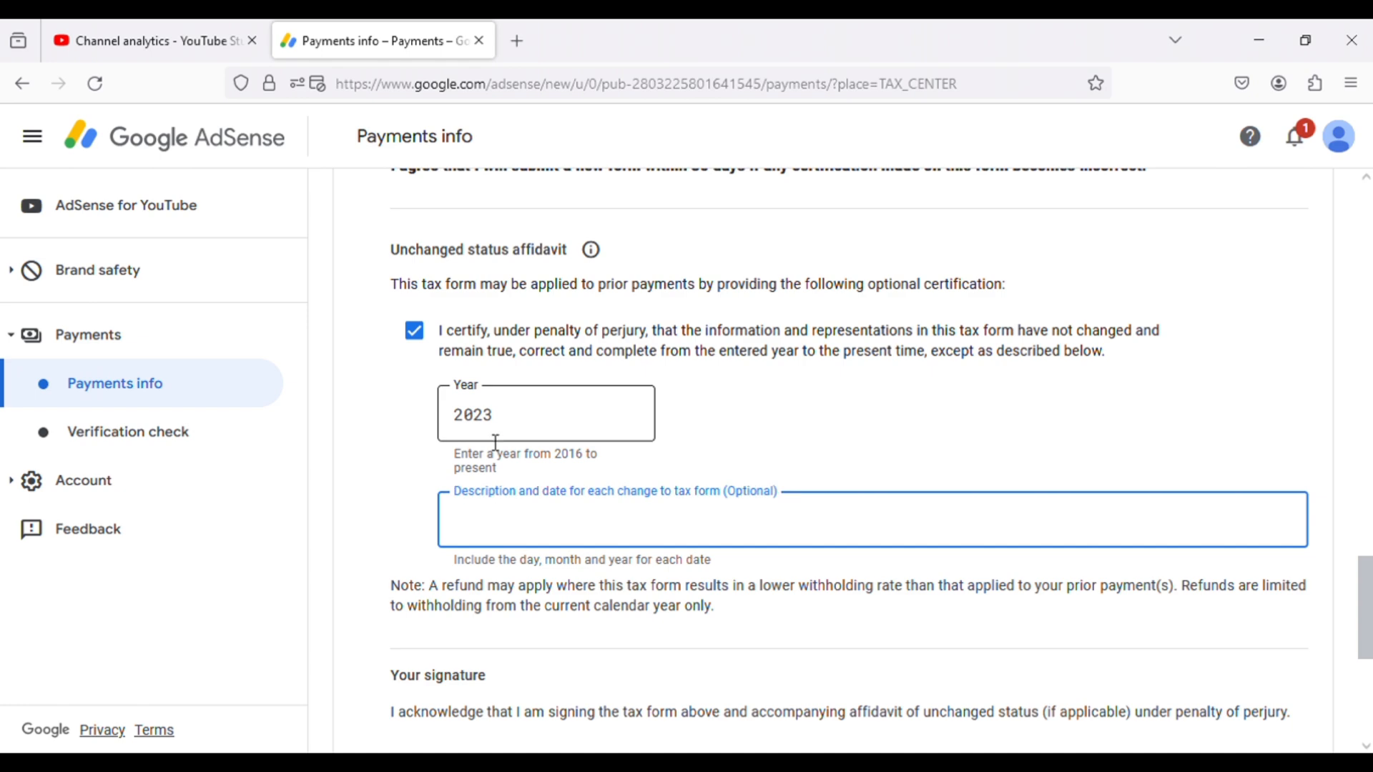
{"action": "left_click", "coordinate": [421, 438]}
- Sign as the beneficial owner named in the tax identity section and submit the US tax form
{"action": "scroll", "coordinate": [389, 457], "scroll_direction": "down", "scroll_amount": 5}
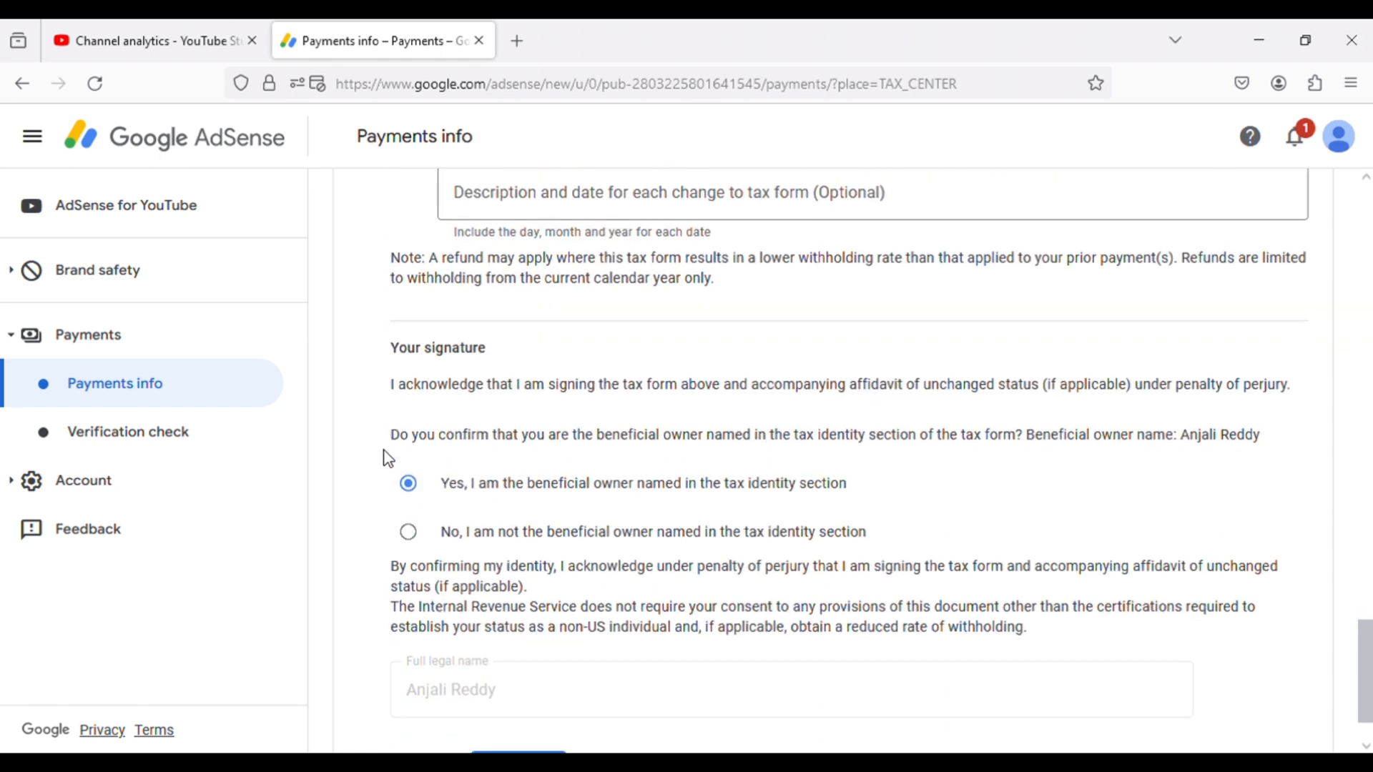
{"action": "scroll", "coordinate": [372, 476], "scroll_direction": "down", "scroll_amount": 2}
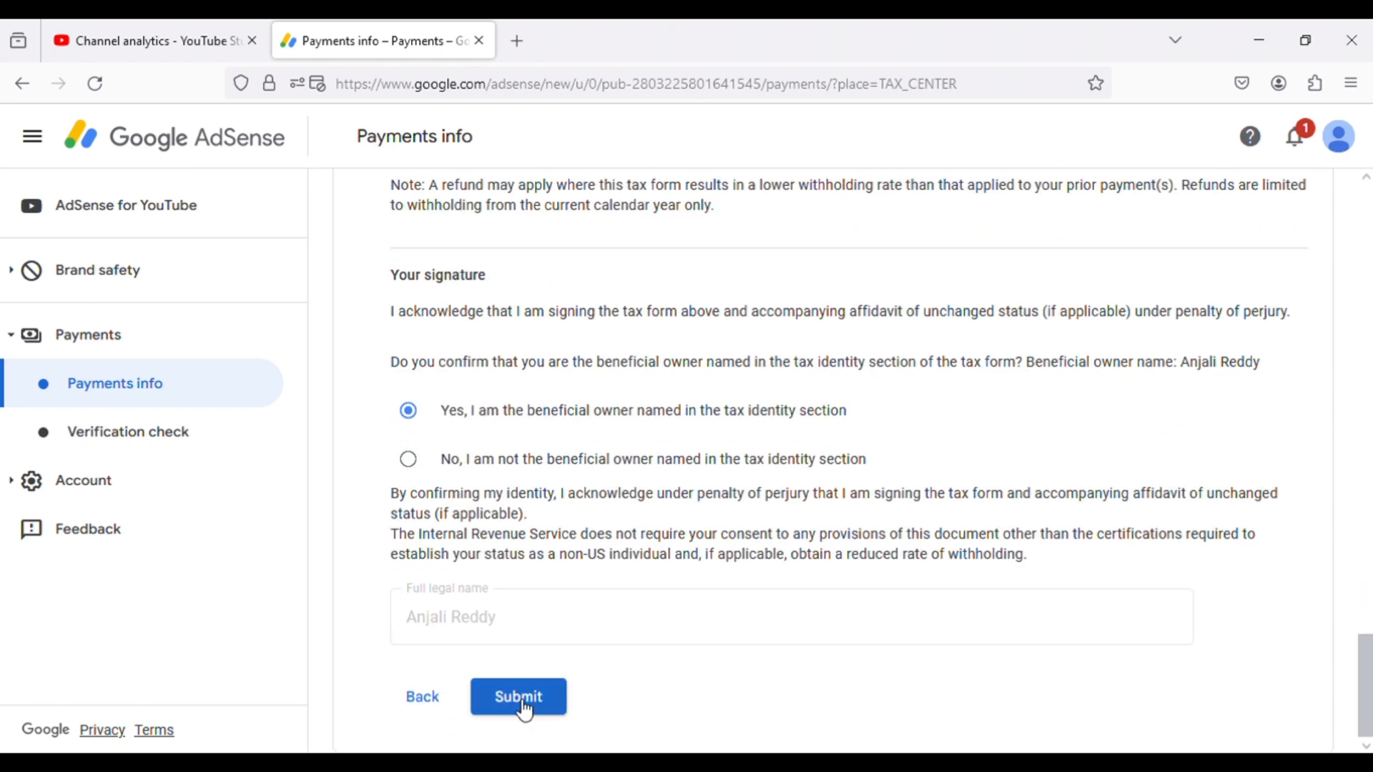
{"action": "left_click", "coordinate": [524, 708]}
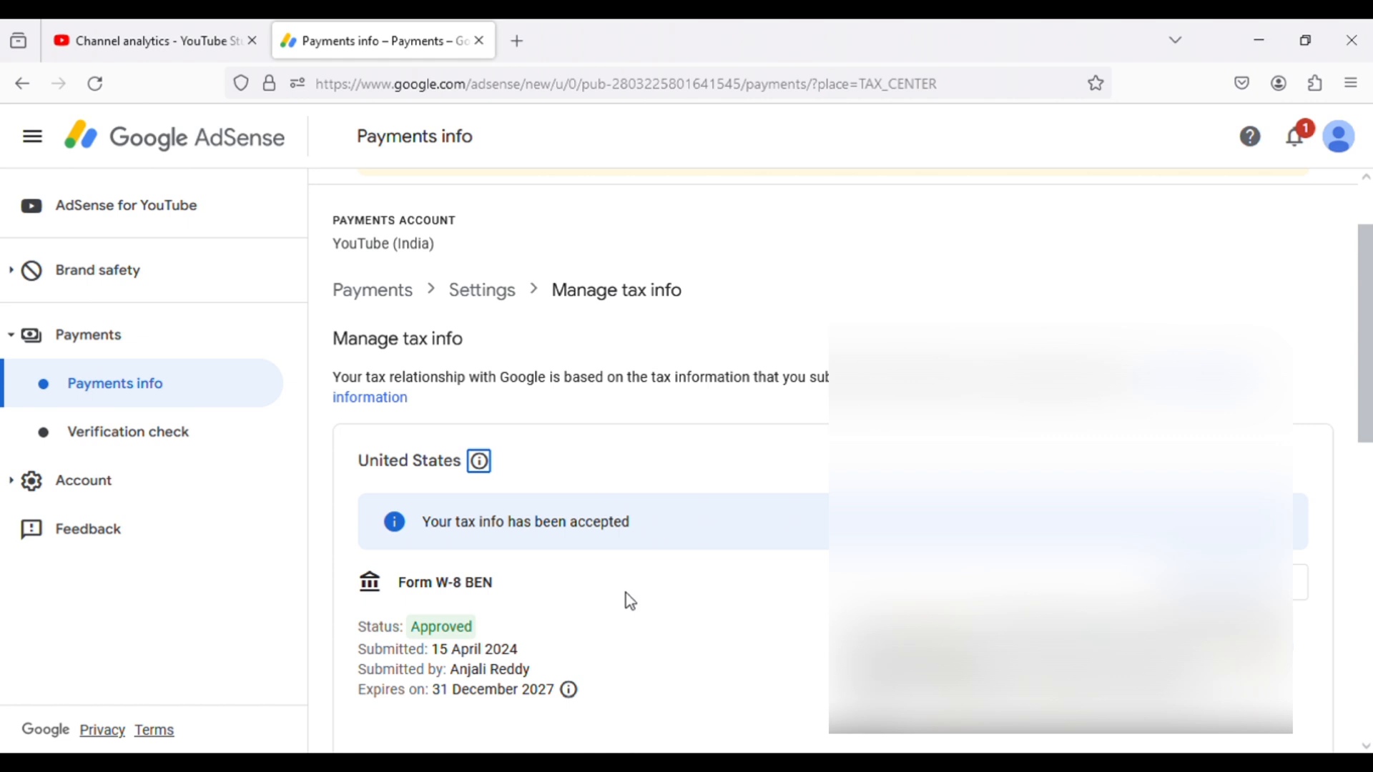
- Review the submitted Form W-8BEN's approval status, withholding rates and tax reporting details on the Manage tax info page
{"action": "scroll", "coordinate": [630, 600], "scroll_direction": "down", "scroll_amount": 3}
{"action": "mouse_move", "coordinate": [634, 597]}
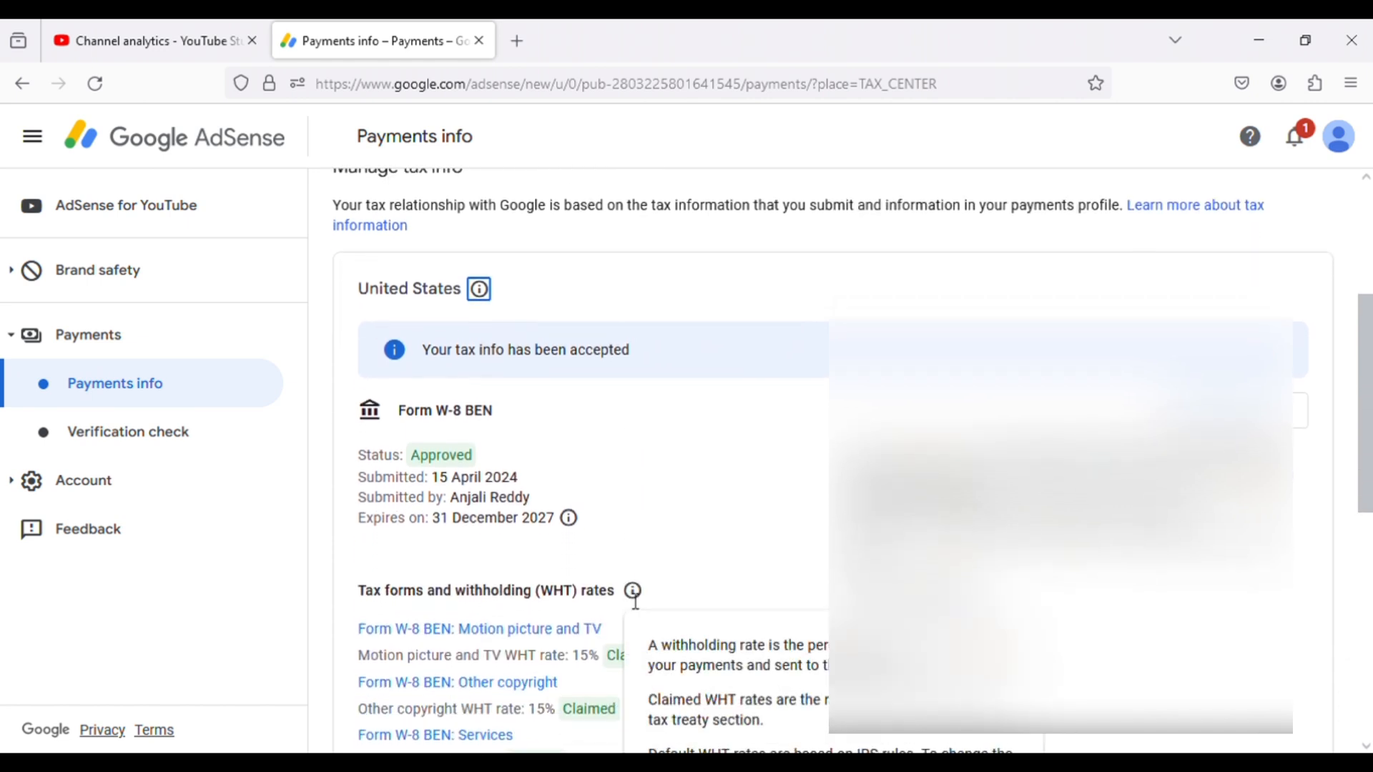
{"action": "scroll", "coordinate": [634, 599], "scroll_direction": "down", "scroll_amount": 2}
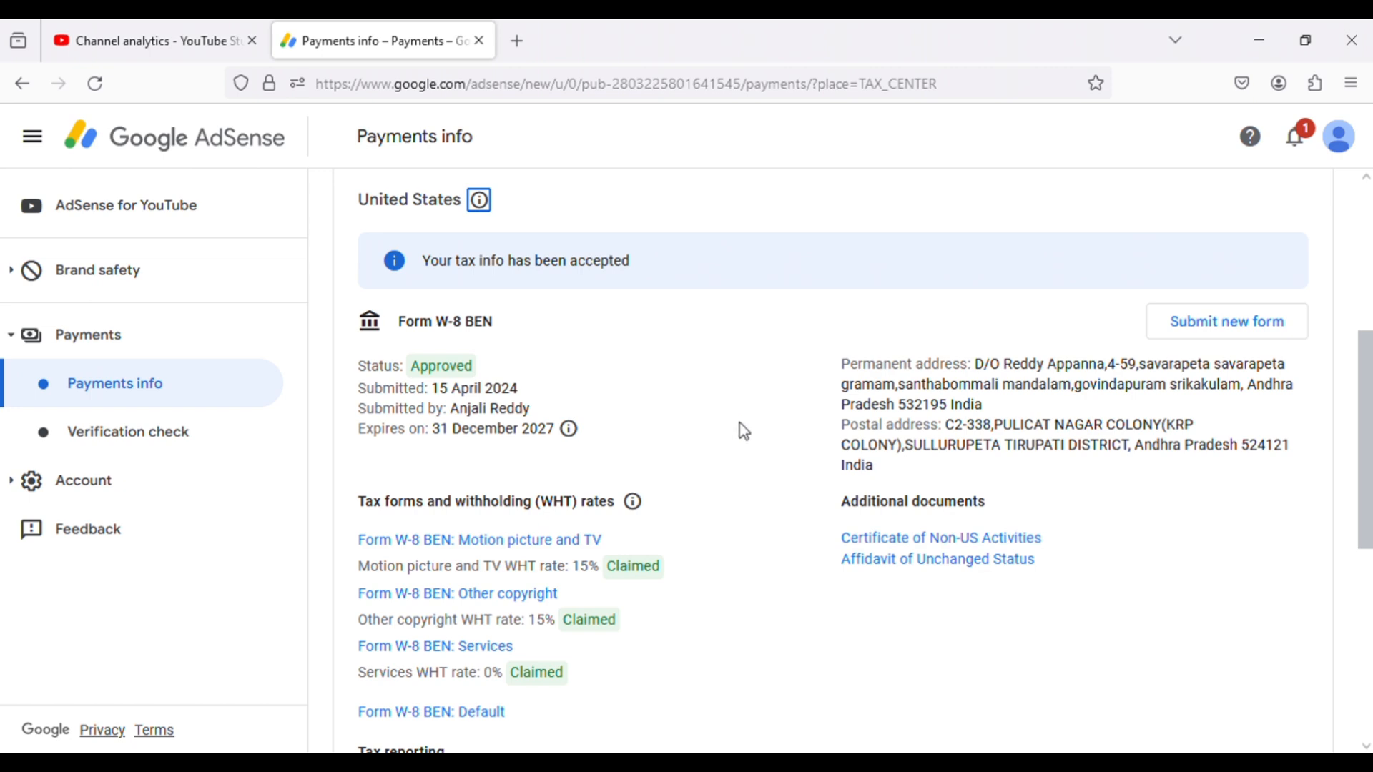
{"action": "scroll", "coordinate": [743, 432], "scroll_direction": "down", "scroll_amount": 5}
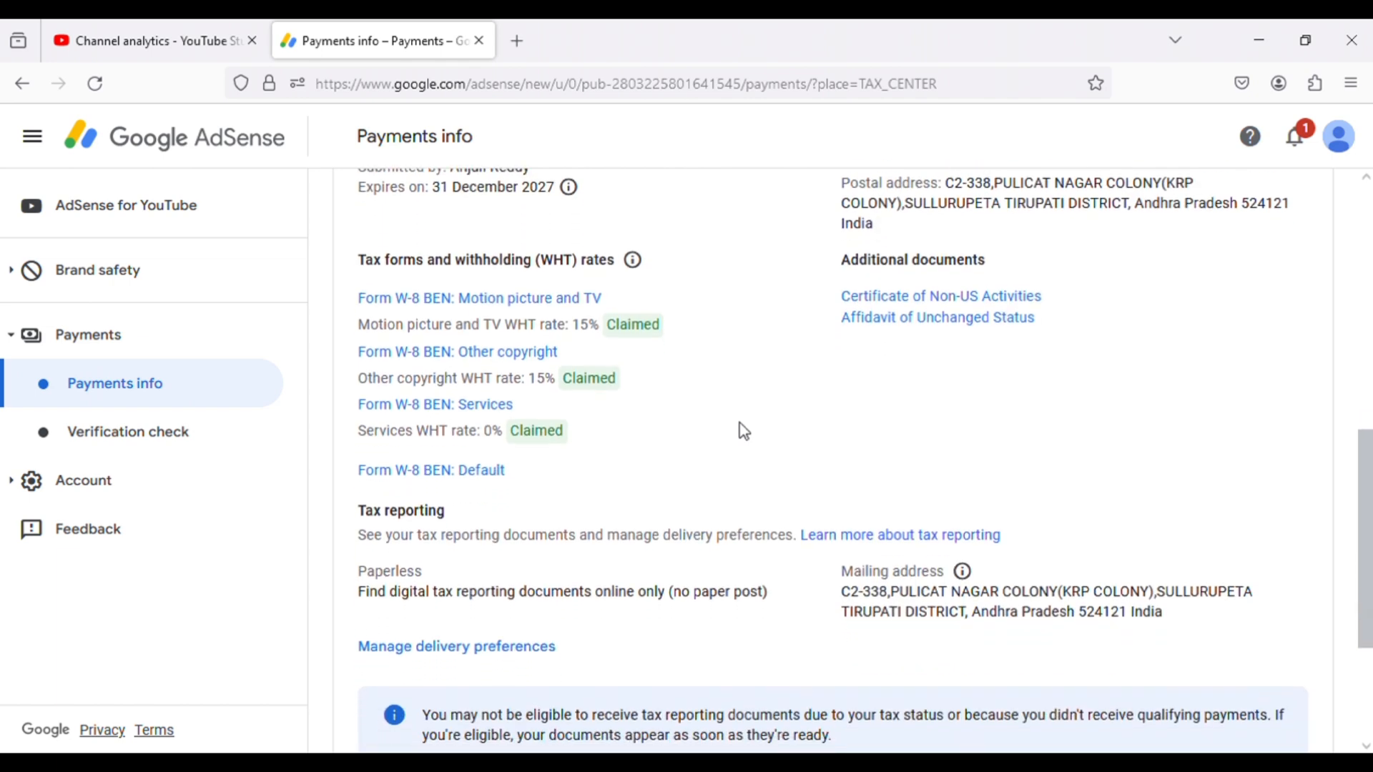
- Search the web for "gmail login" in a new browser tab and open the Gmail inbox from the results
{"action": "scroll", "coordinate": [744, 431], "scroll_direction": "down", "scroll_amount": 2}
{"action": "left_click", "coordinate": [517, 41]}
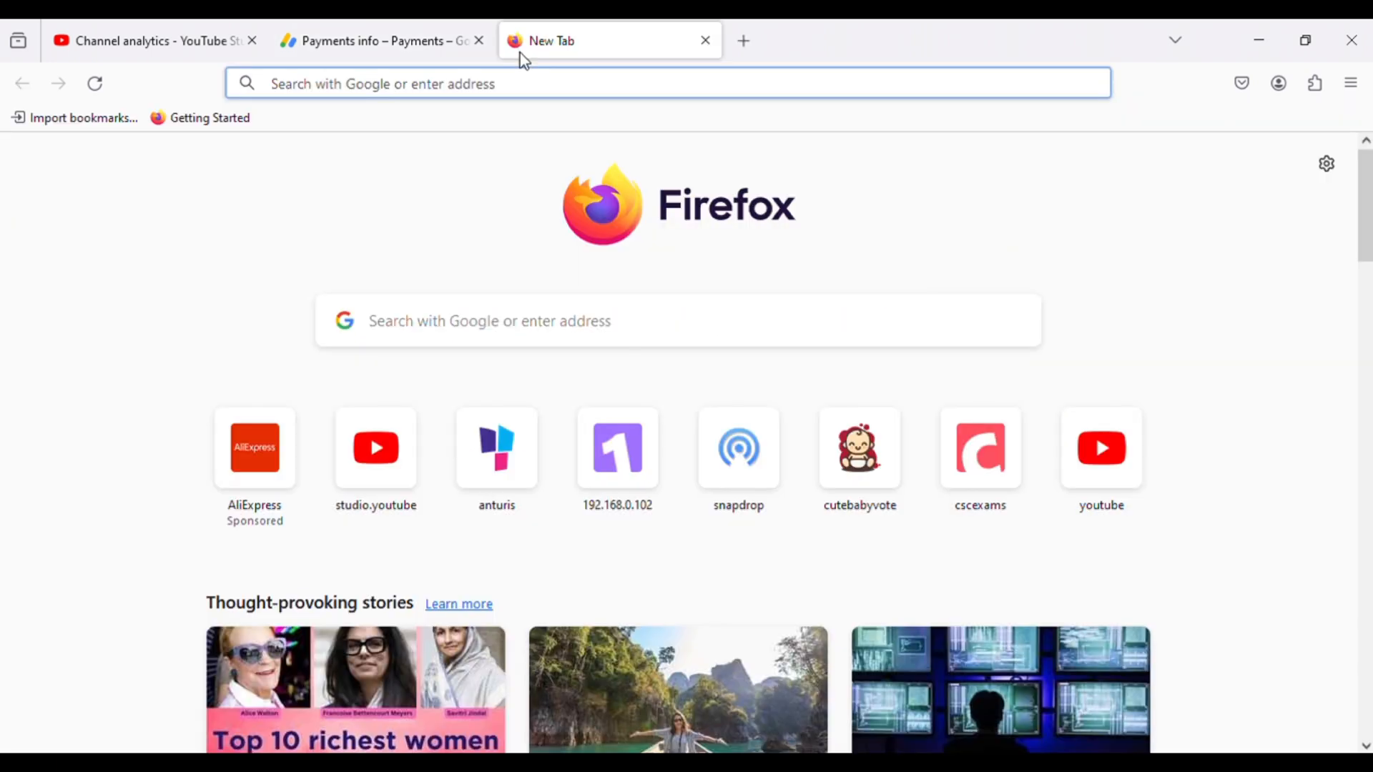
{"action": "type", "text": "GA"}
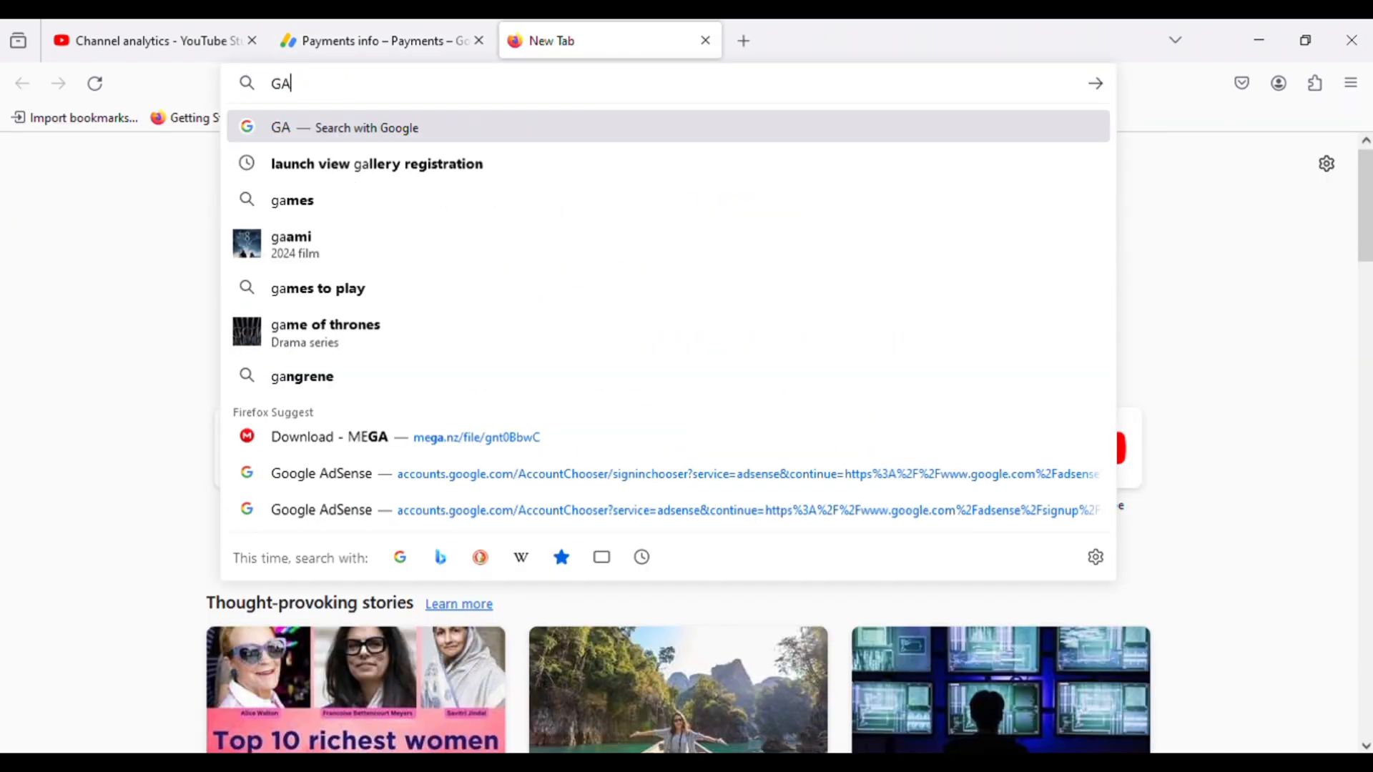
{"action": "key", "text": "BackSpace"}
{"action": "type", "text": "M"}
{"action": "left_click", "coordinate": [353, 164]}
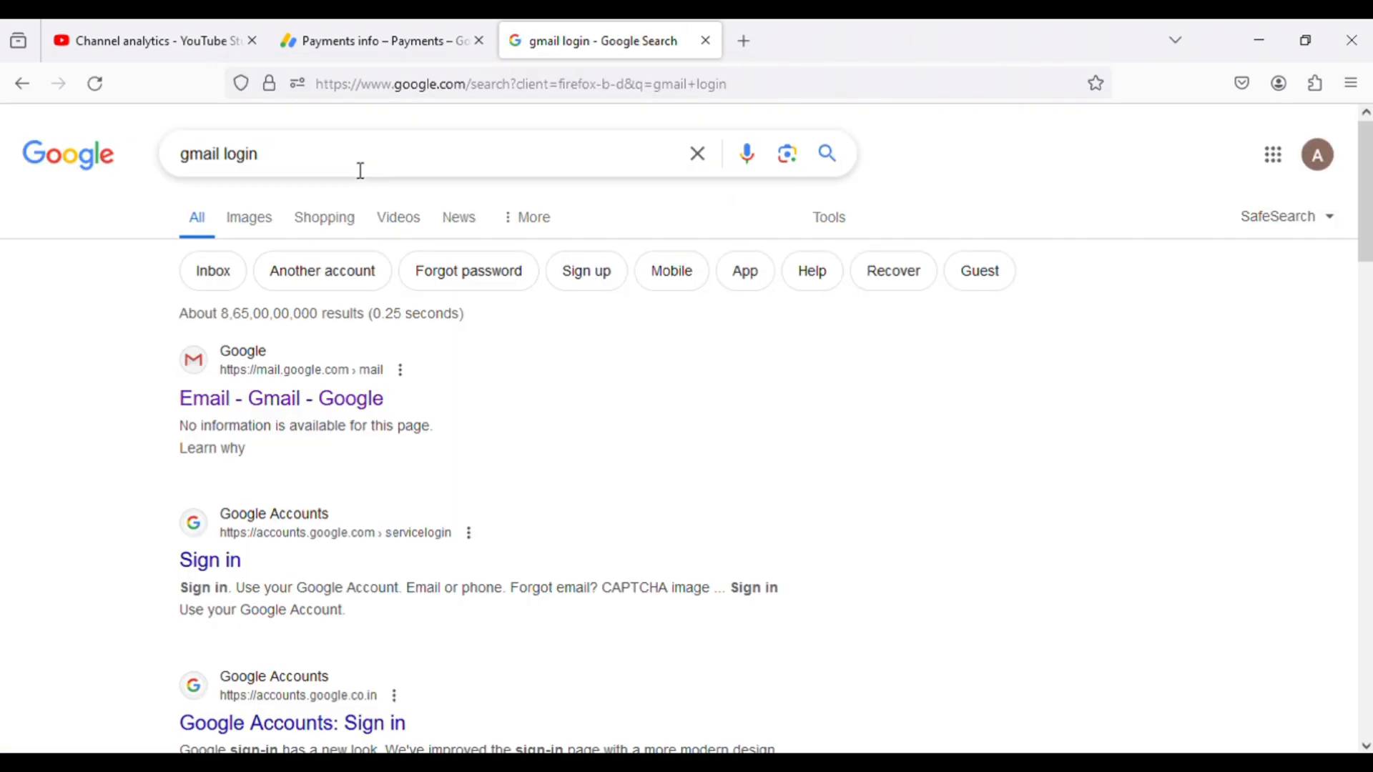
{"action": "left_click", "coordinate": [285, 402]}
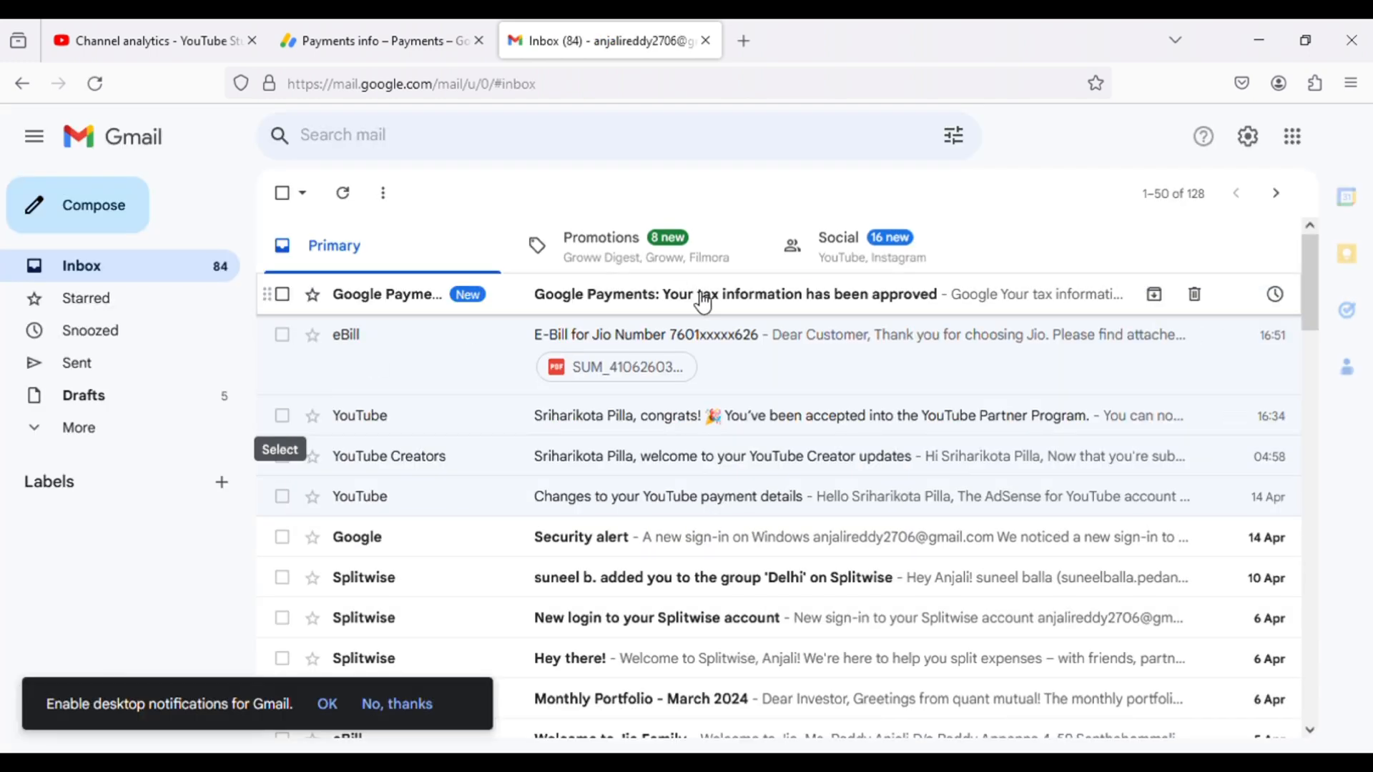
- Open the newest Google Payments email about the tax information and read it through to its footer
{"action": "left_click", "coordinate": [703, 303]}
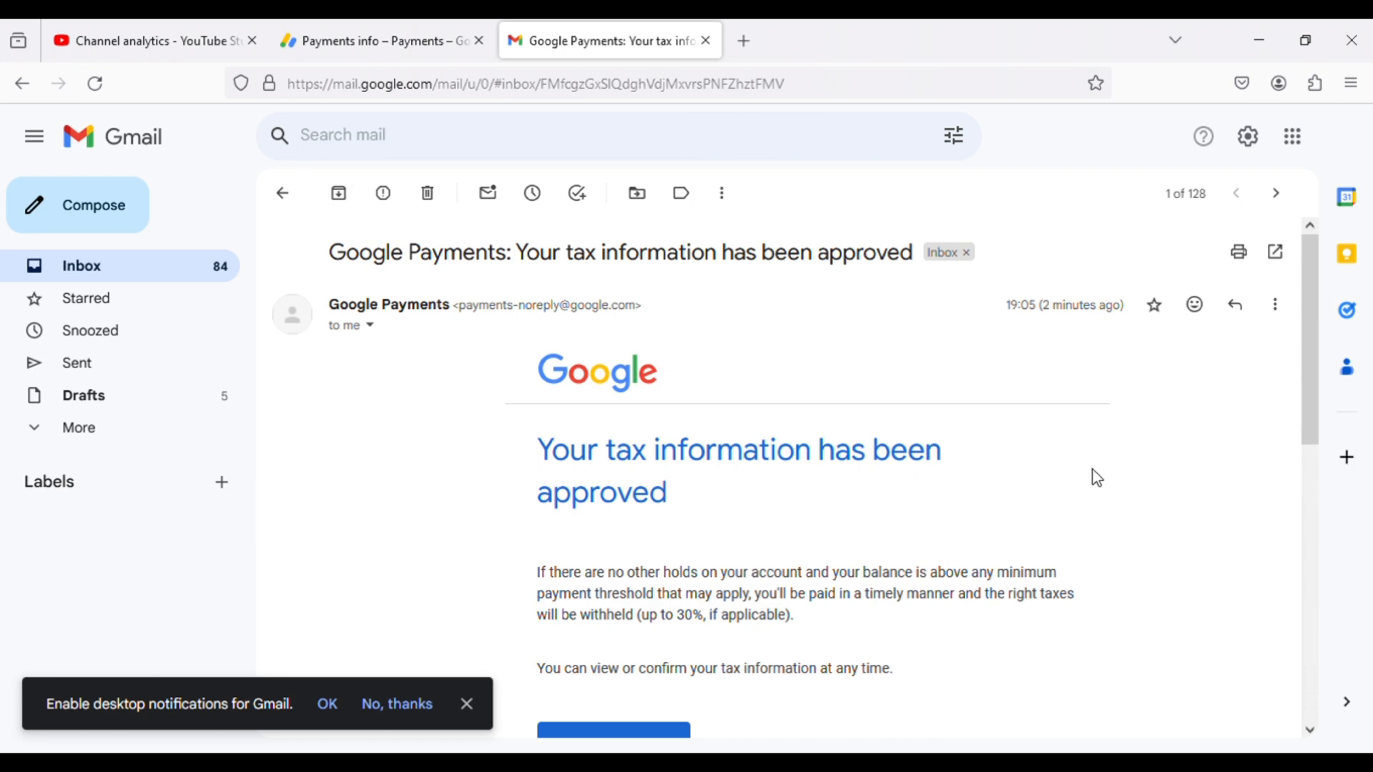
{"action": "scroll", "coordinate": [1148, 497], "scroll_direction": "down", "scroll_amount": 3}
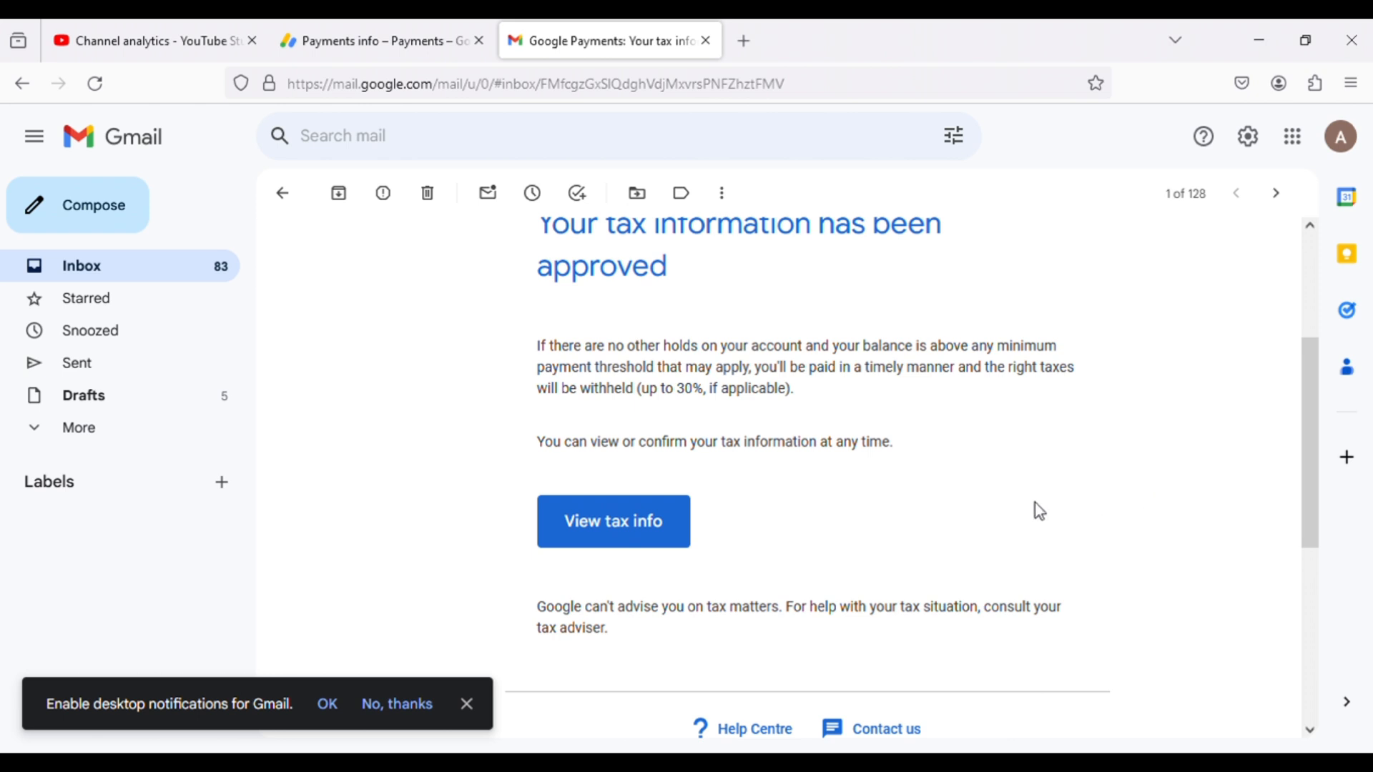
{"action": "scroll", "coordinate": [1035, 503], "scroll_direction": "down", "scroll_amount": 2}
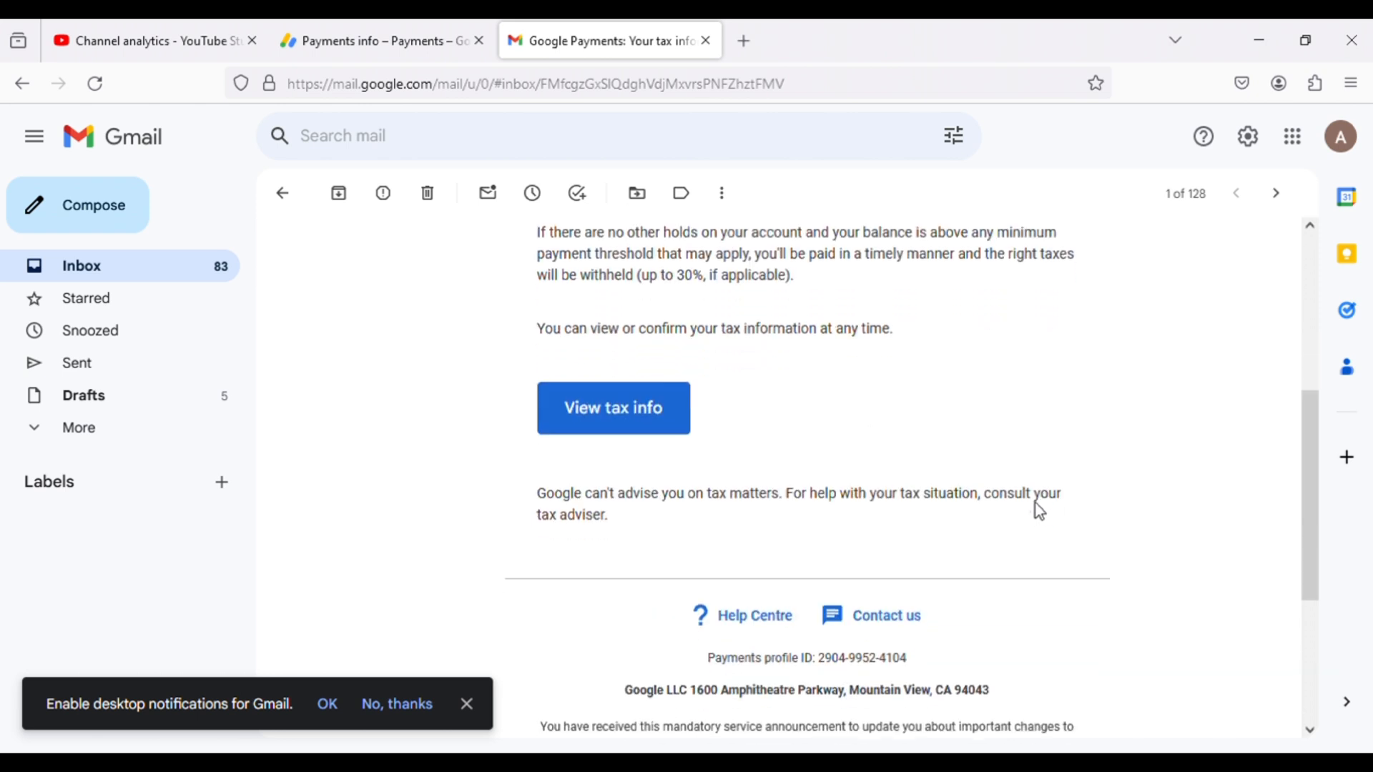
{"action": "scroll", "coordinate": [1034, 503], "scroll_direction": "up", "scroll_amount": 3}
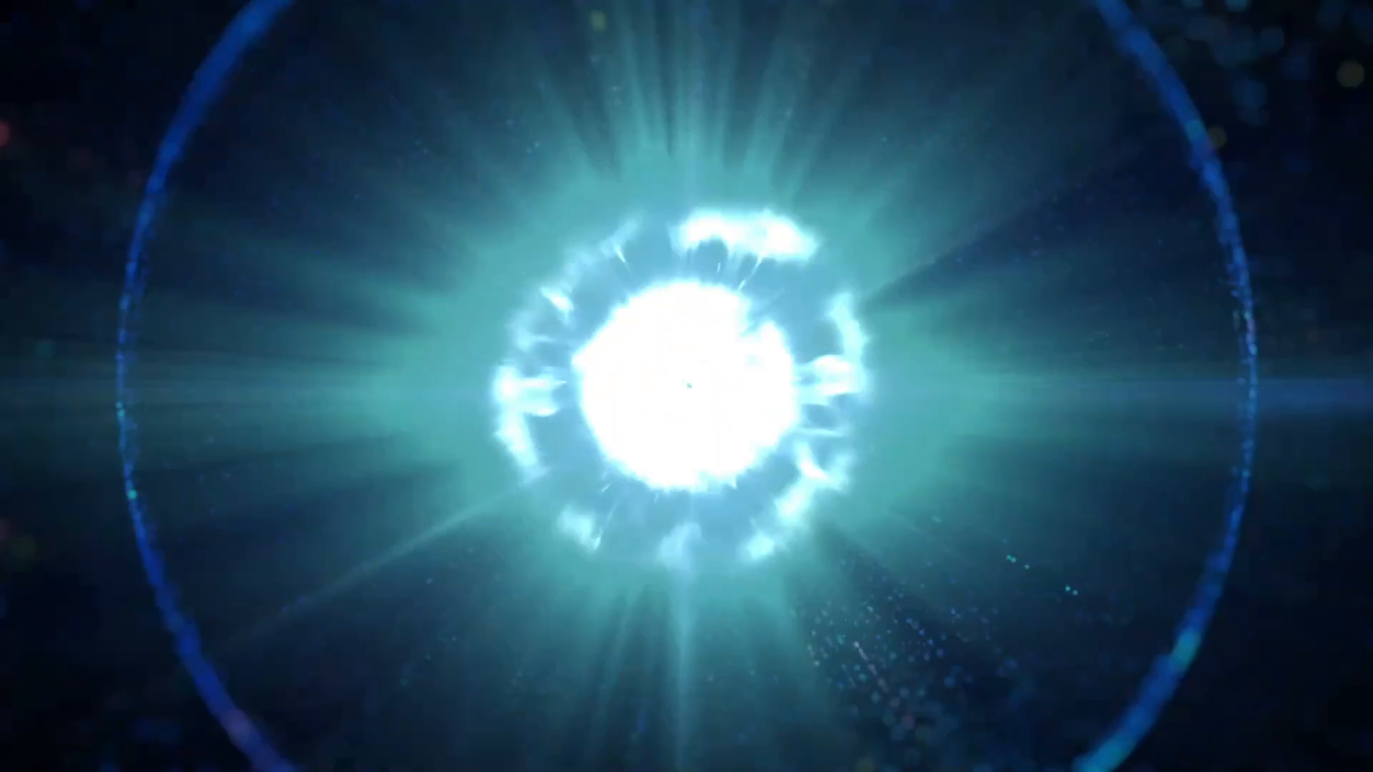